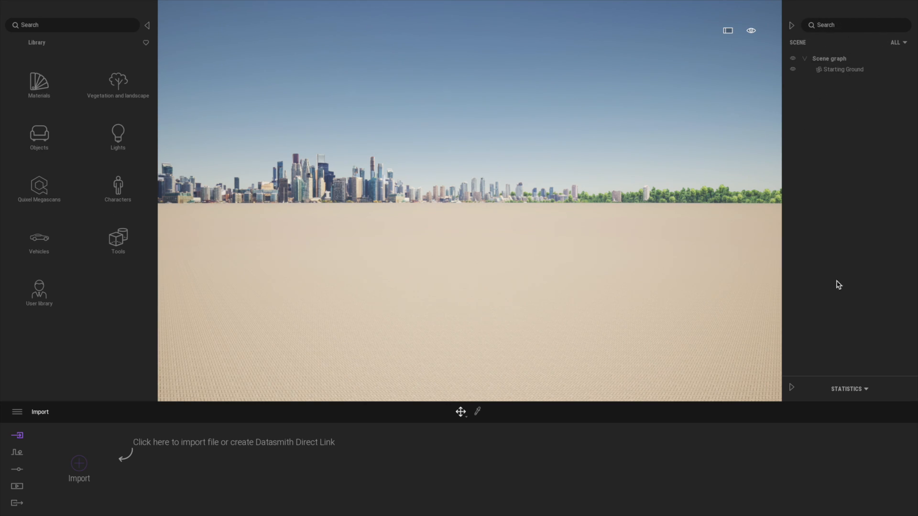
Step: View the performance statistics and collapse them again, and briefly hide and restore the asset library
{"action": "left_click", "coordinate": [791, 386]}
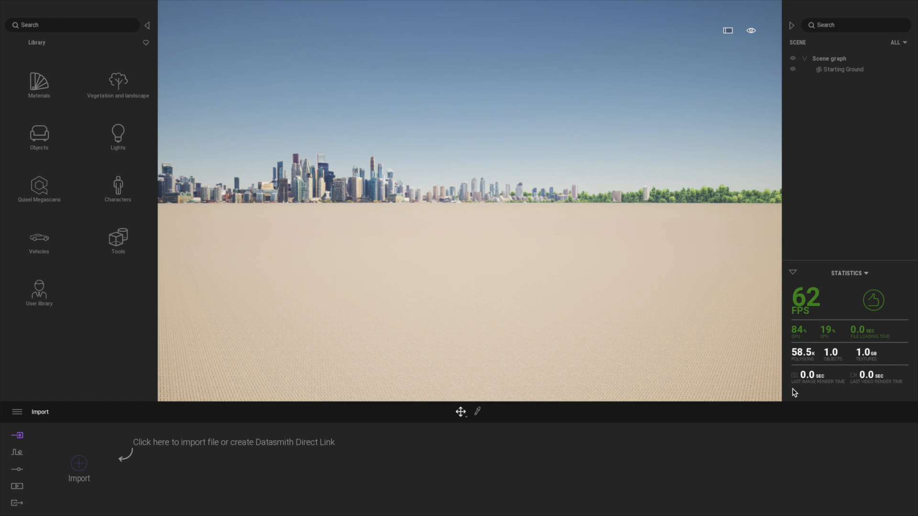
{"action": "left_click", "coordinate": [795, 273]}
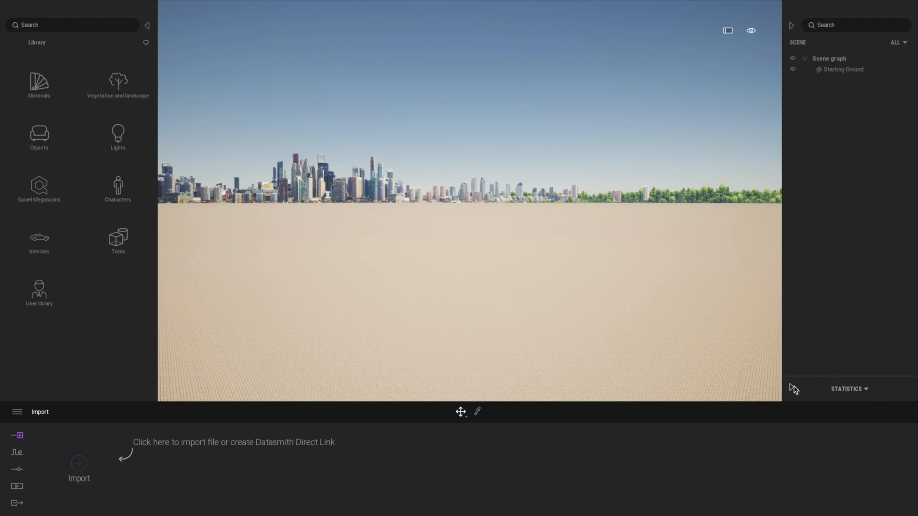
{"action": "left_click", "coordinate": [794, 385]}
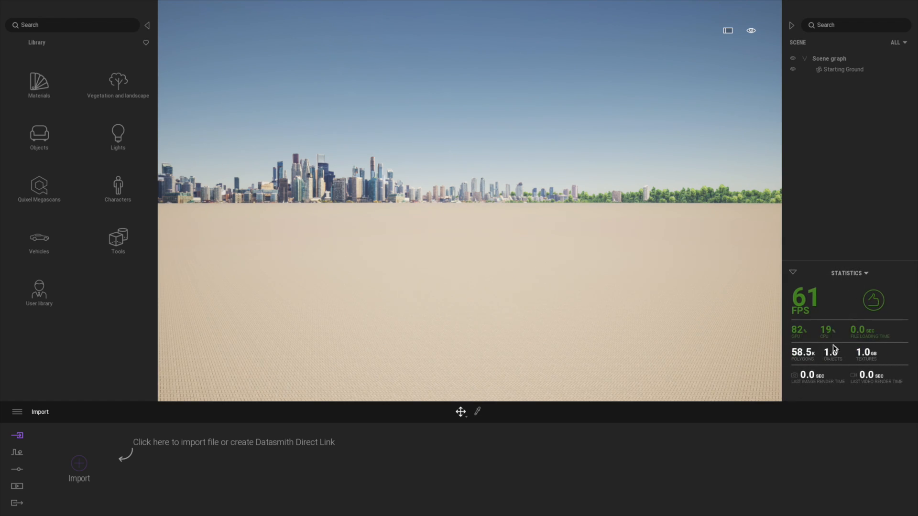
{"action": "left_click", "coordinate": [793, 273]}
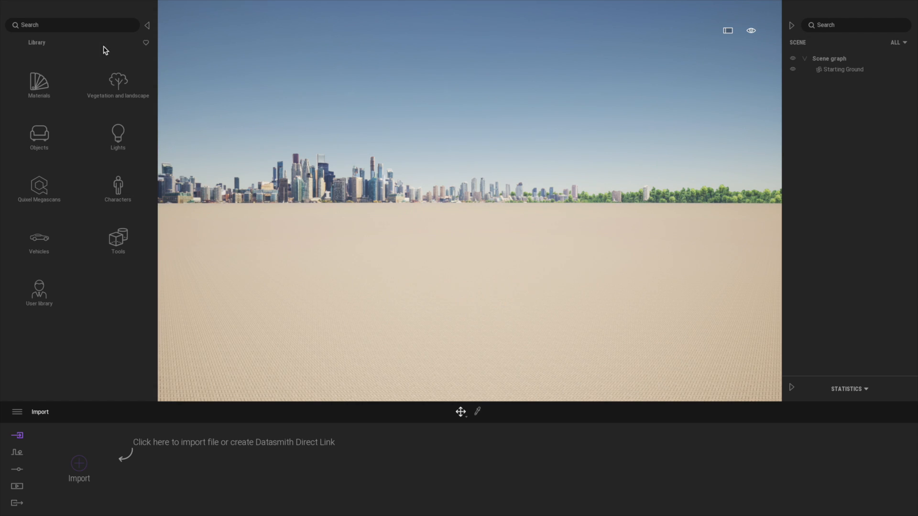
{"action": "left_click", "coordinate": [147, 26]}
{"action": "left_click", "coordinate": [7, 33]}
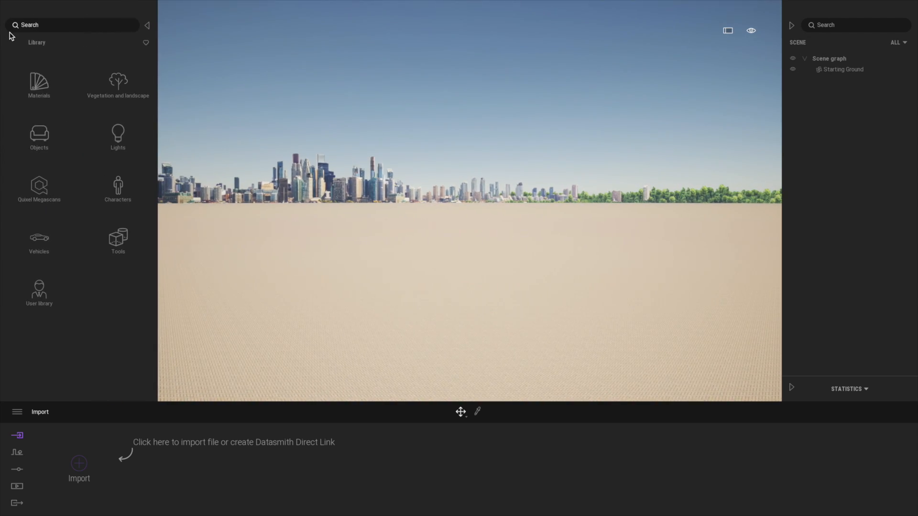
Step: Open the Stair category of the Quixel Megascans 3D building assets
{"action": "left_click", "coordinate": [40, 191]}
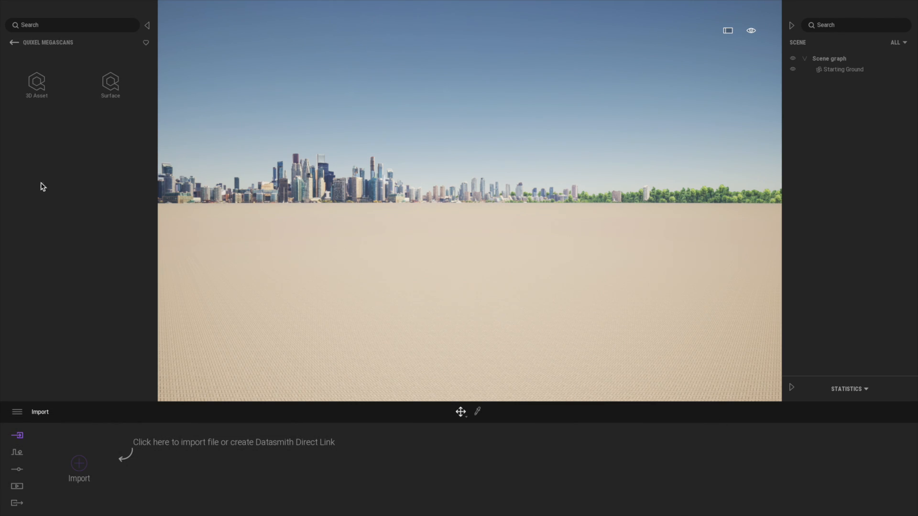
{"action": "left_click", "coordinate": [38, 82]}
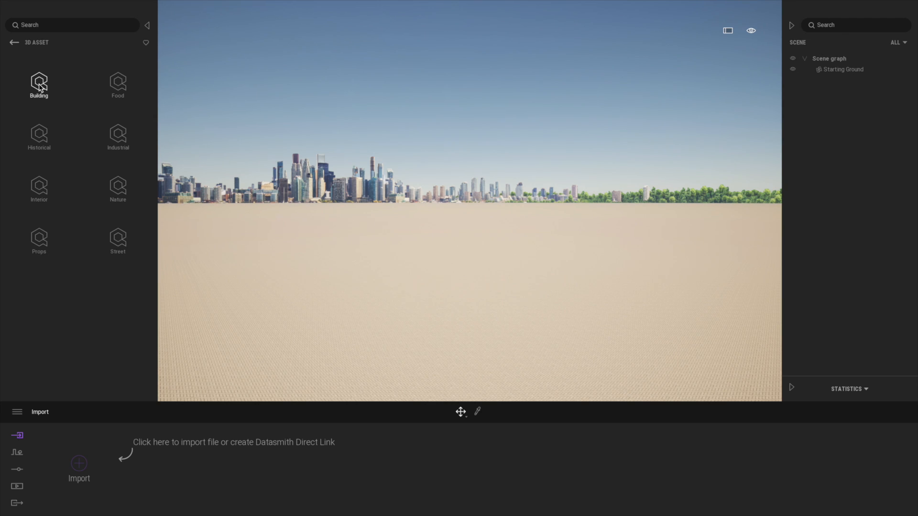
{"action": "left_click", "coordinate": [39, 84]}
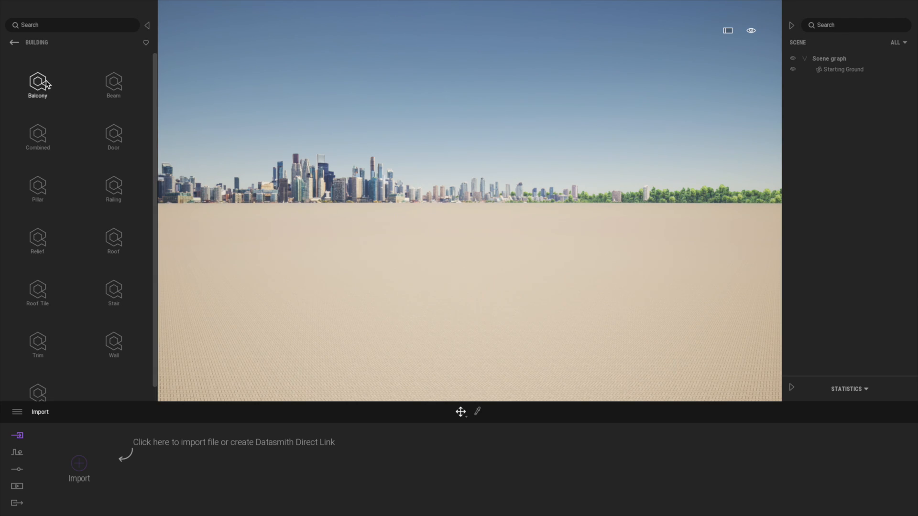
{"action": "left_click", "coordinate": [117, 293]}
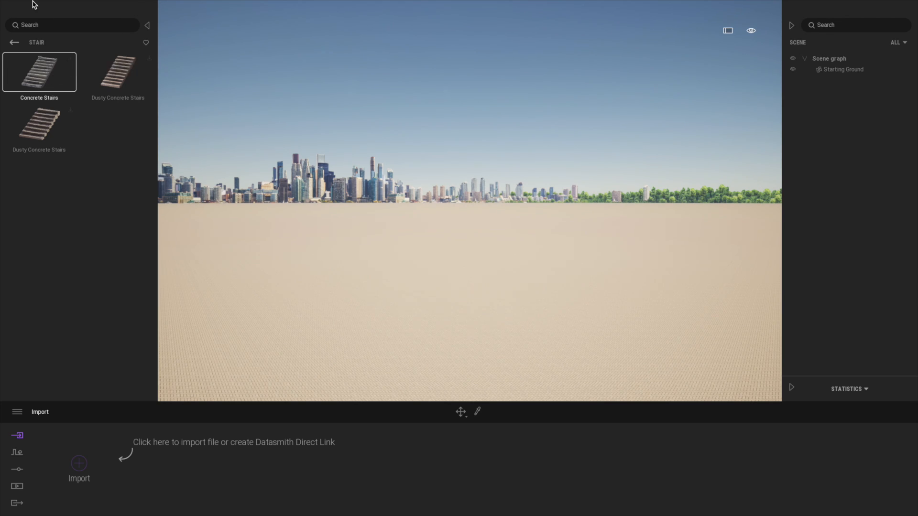
Step: Sign in to Epic Games to enable Megascans downloads, and dismiss the sign-in message
{"action": "left_click", "coordinate": [60, 5]}
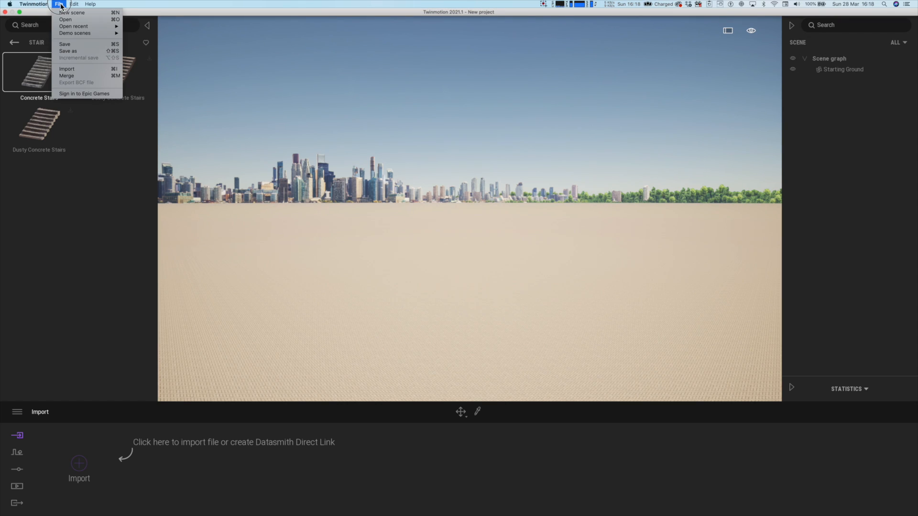
{"action": "left_click", "coordinate": [74, 100]}
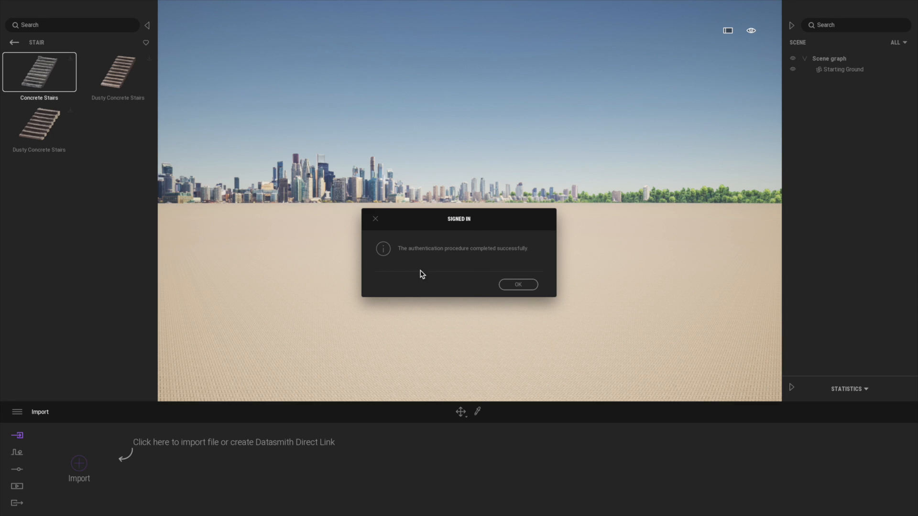
{"action": "left_click", "coordinate": [516, 286]}
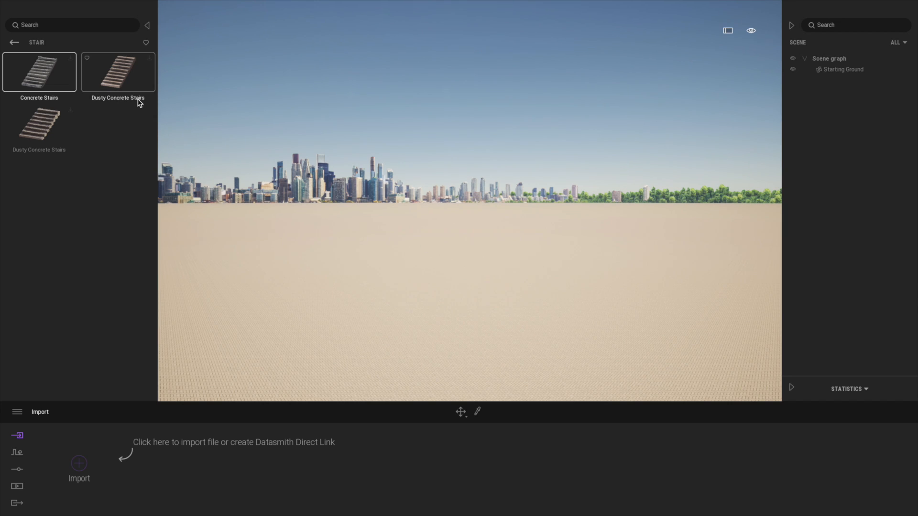
Step: Download the Concrete Stairs asset and place it on the starting ground
{"action": "left_click", "coordinate": [70, 59]}
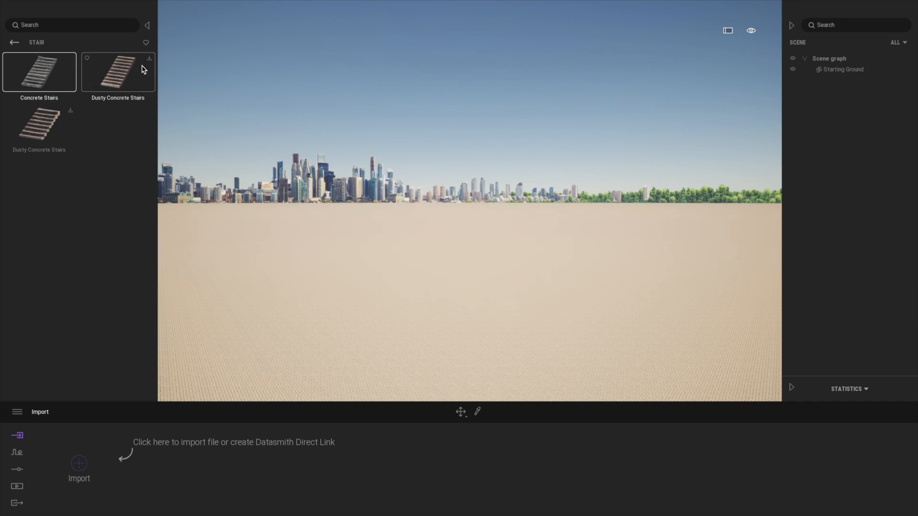
{"action": "left_click", "coordinate": [41, 80]}
{"action": "left_click_drag", "start_coordinate": [41, 80], "coordinate": [486, 345]}
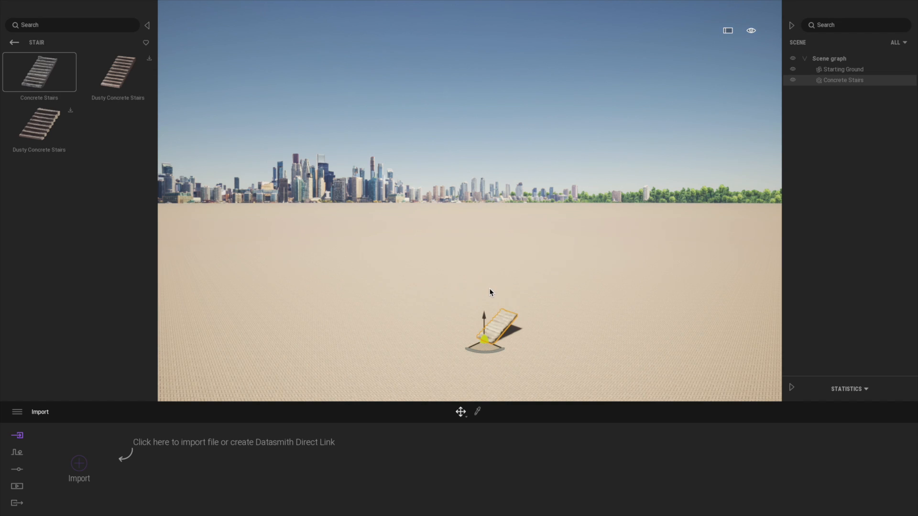
Step: Place two more Concrete Stairs side by side with the first to form one wide flight
{"action": "key", "text": "f"}
{"action": "middle_click_drag", "start_coordinate": [402, 287], "coordinate": [414, 231]}
{"action": "right_click_drag", "start_coordinate": [356, 249], "coordinate": [374, 266]}
{"action": "middle_click_drag", "start_coordinate": [373, 267], "coordinate": [426, 349]}
{"action": "right_click_drag", "start_coordinate": [426, 349], "coordinate": [442, 375]}
{"action": "right_click_drag", "start_coordinate": [224, 153], "coordinate": [246, 176]}
{"action": "middle_click_drag", "start_coordinate": [246, 176], "coordinate": [294, 223]}
{"action": "scroll", "coordinate": [402, 286], "scroll_direction": "down", "scroll_amount": 8}
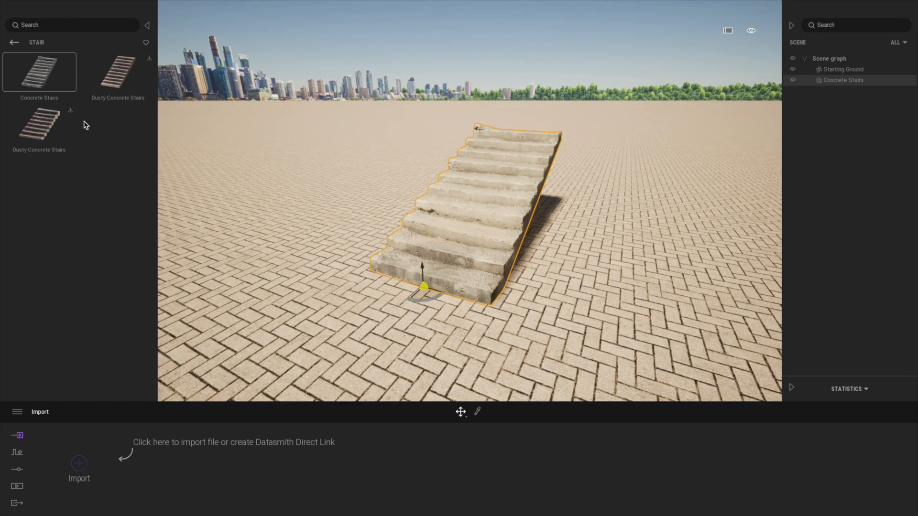
{"action": "left_click", "coordinate": [45, 75]}
{"action": "left_click_drag", "start_coordinate": [593, 300], "coordinate": [627, 305]}
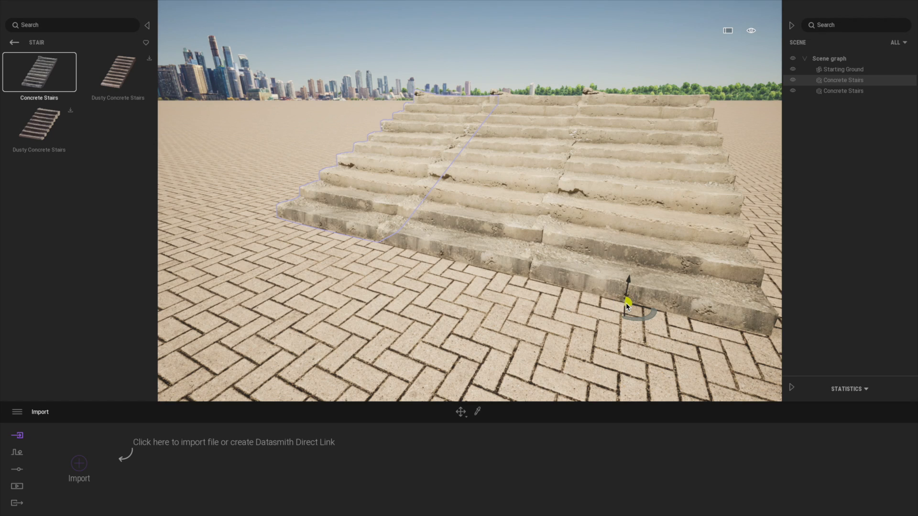
Step: Download the Modular Building Door from the Megascans Door category and place it beside the stairs
{"action": "left_click", "coordinate": [14, 42]}
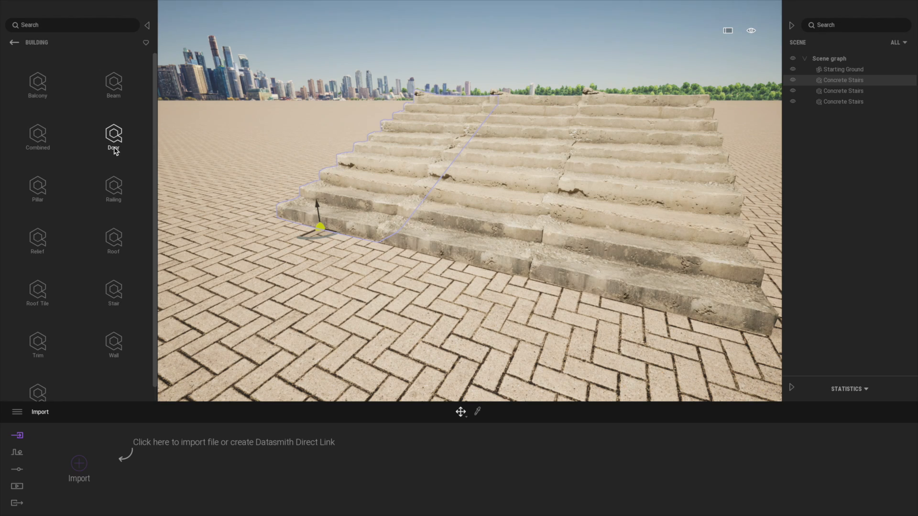
{"action": "left_click", "coordinate": [43, 192]}
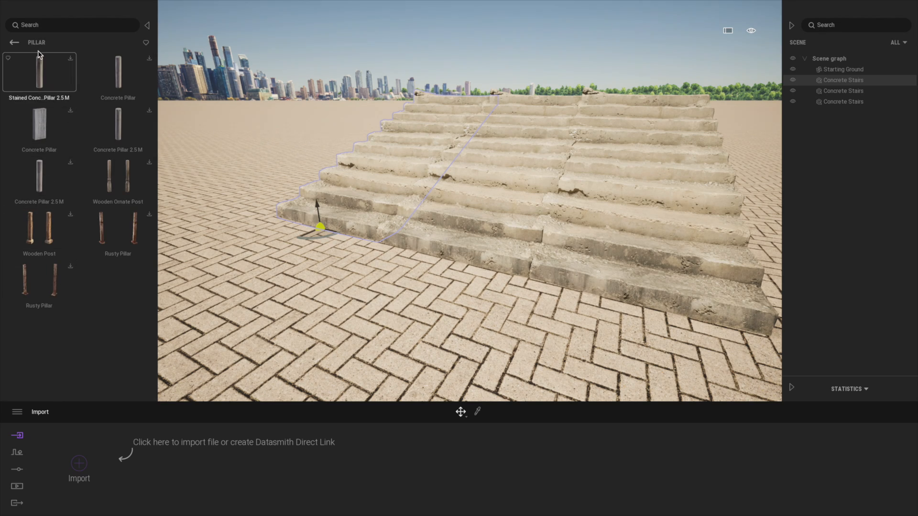
{"action": "left_click", "coordinate": [15, 43]}
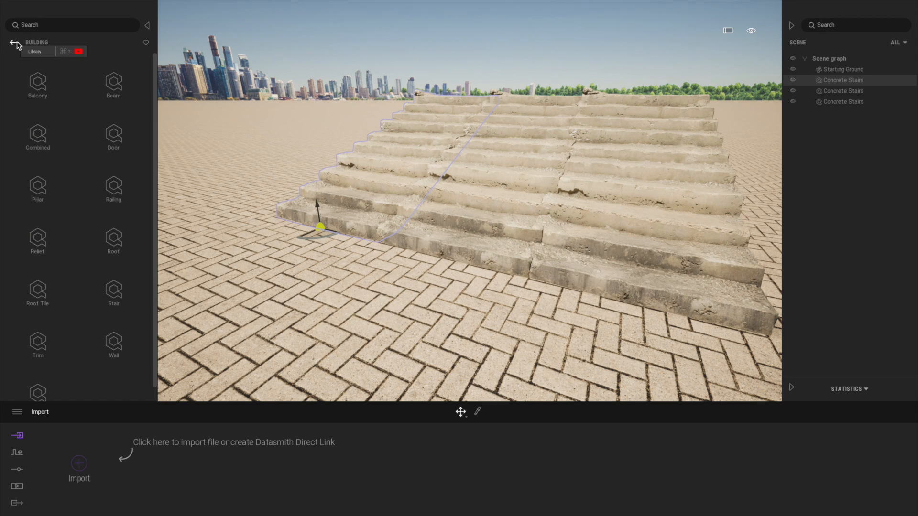
{"action": "left_click", "coordinate": [124, 144]}
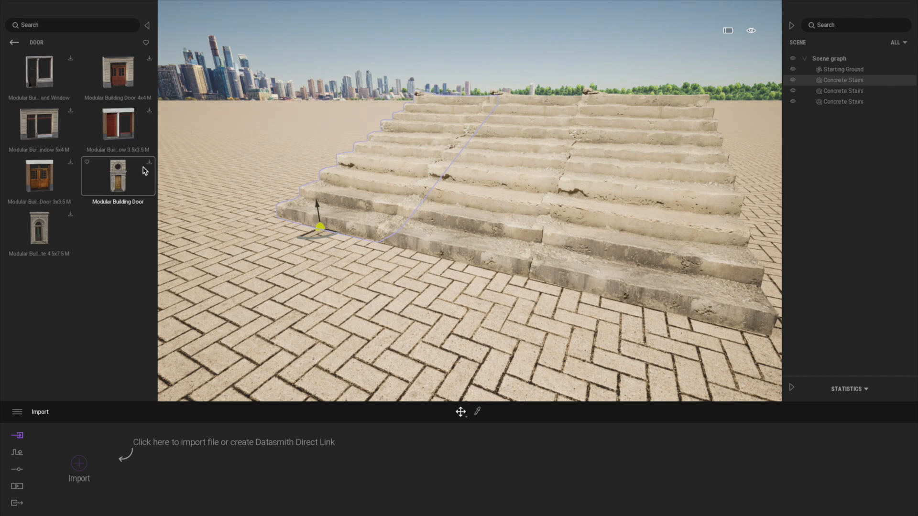
{"action": "left_click", "coordinate": [127, 184]}
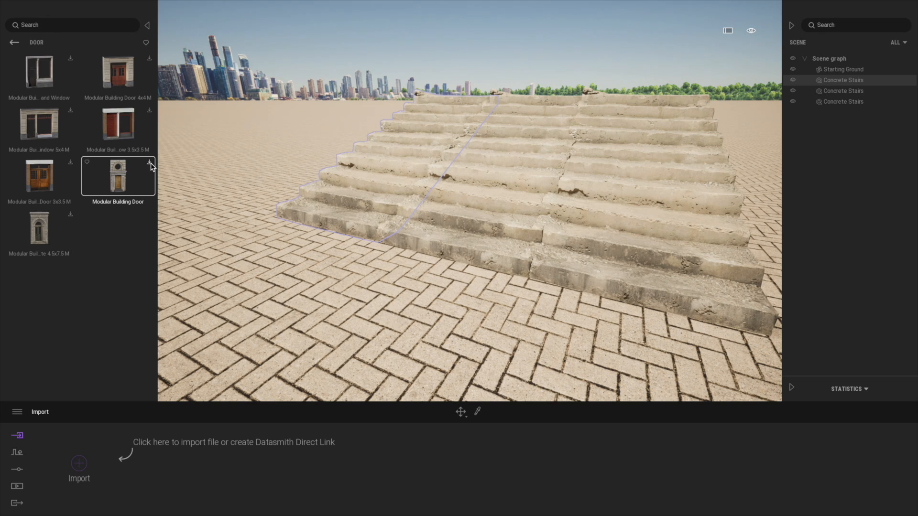
{"action": "left_click", "coordinate": [150, 163]}
{"action": "left_click_drag", "start_coordinate": [121, 186], "coordinate": [323, 222]}
Step: Place the Modular Building Gate 4.5x7.5 M beside the door and rotate it to face the same way as the door
{"action": "scroll", "coordinate": [219, 234], "scroll_direction": "down", "scroll_amount": 5}
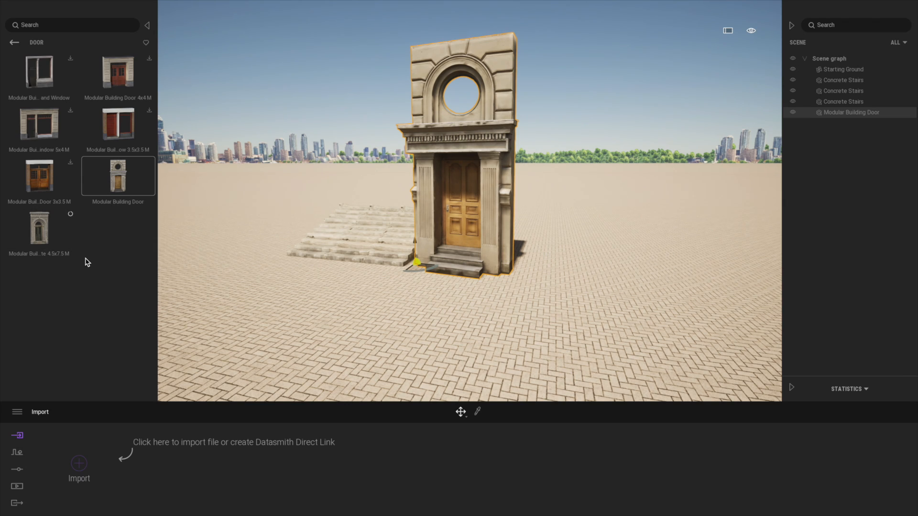
{"action": "left_click_drag", "start_coordinate": [39, 229], "coordinate": [589, 282]}
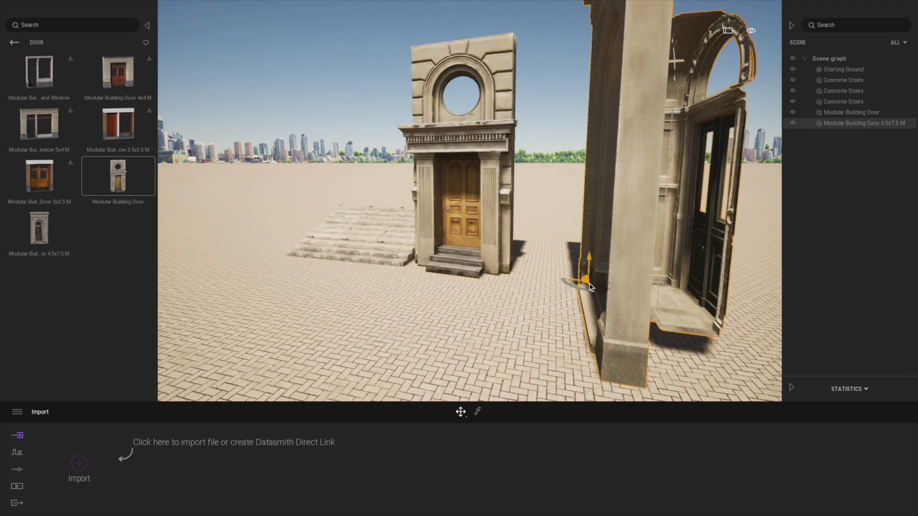
{"action": "left_click_drag", "start_coordinate": [567, 286], "coordinate": [541, 289]}
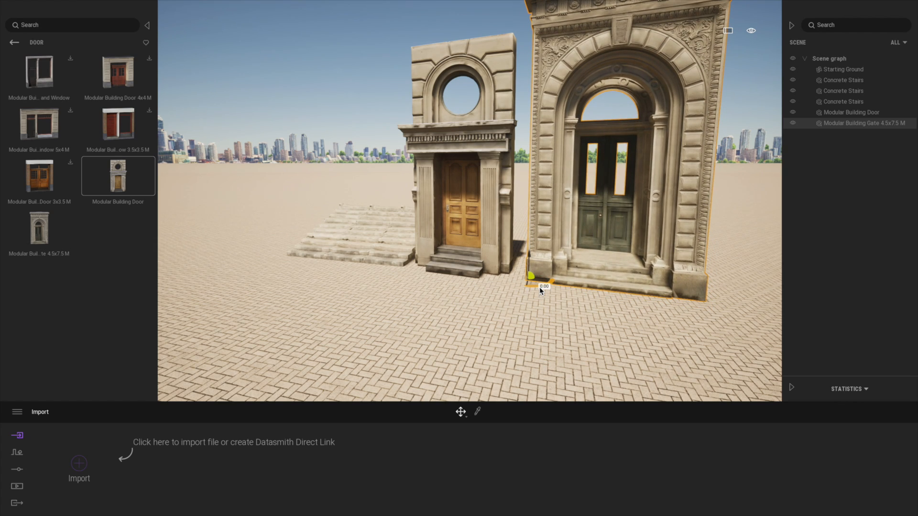
{"action": "left_click", "coordinate": [793, 123]}
{"action": "left_click", "coordinate": [793, 123]}
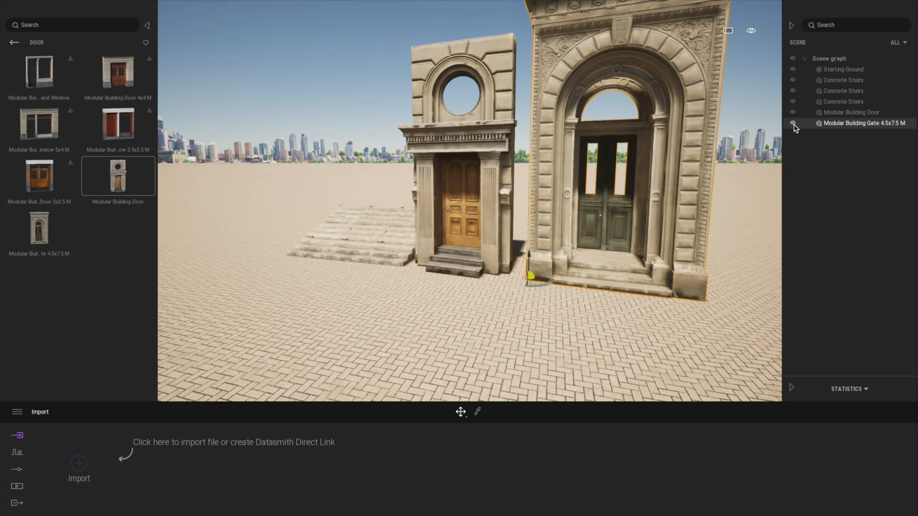
Step: Mark the Modular Building Door, the gate and the door-and-window asset as favourites, and filter Quixel Megascans to show only favourites
{"action": "left_click", "coordinate": [88, 163]}
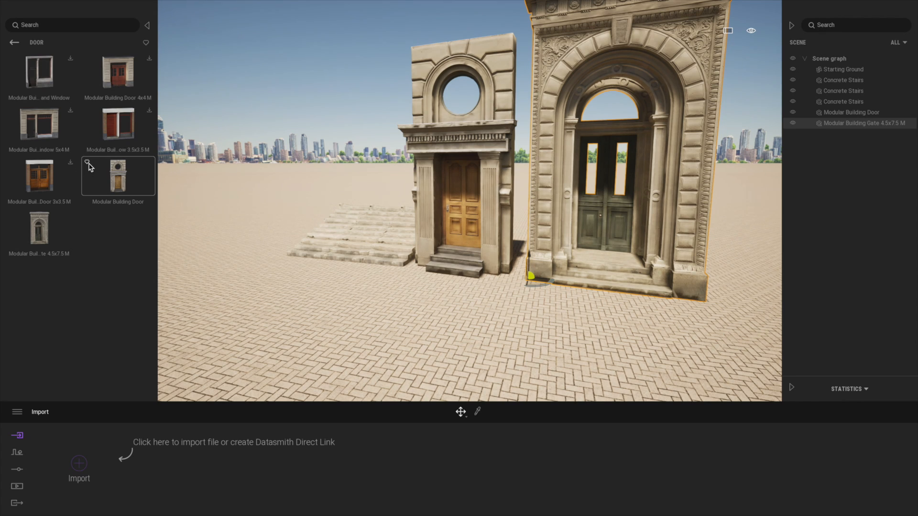
{"action": "left_click", "coordinate": [9, 216]}
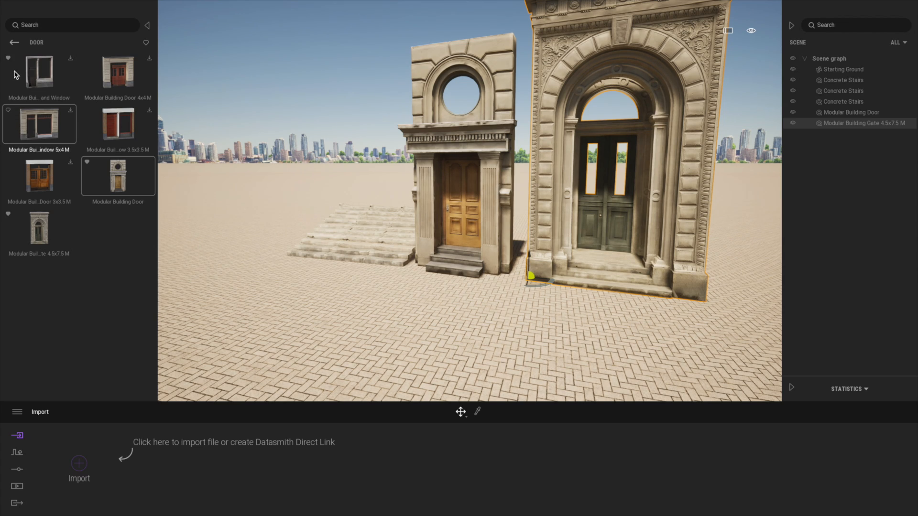
{"action": "left_click", "coordinate": [15, 44]}
{"action": "left_click", "coordinate": [15, 44]}
{"action": "left_click", "coordinate": [15, 44]}
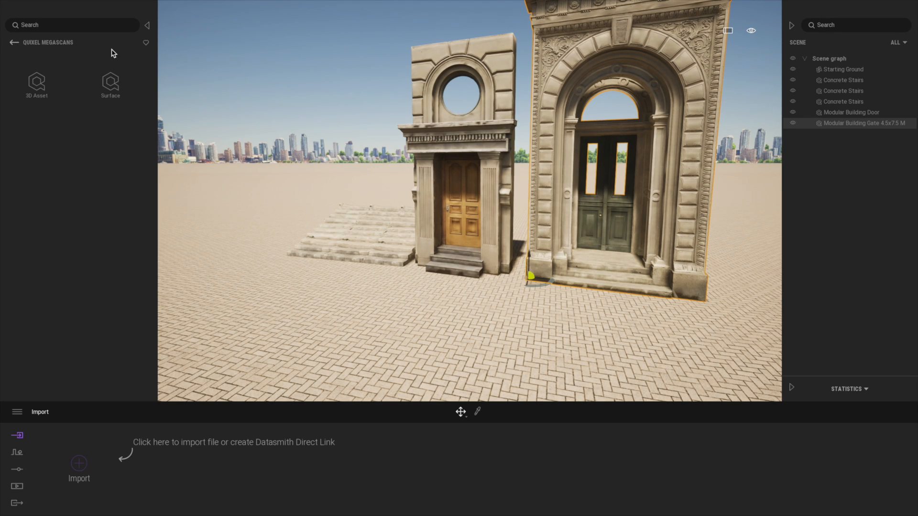
{"action": "left_click", "coordinate": [146, 42]}
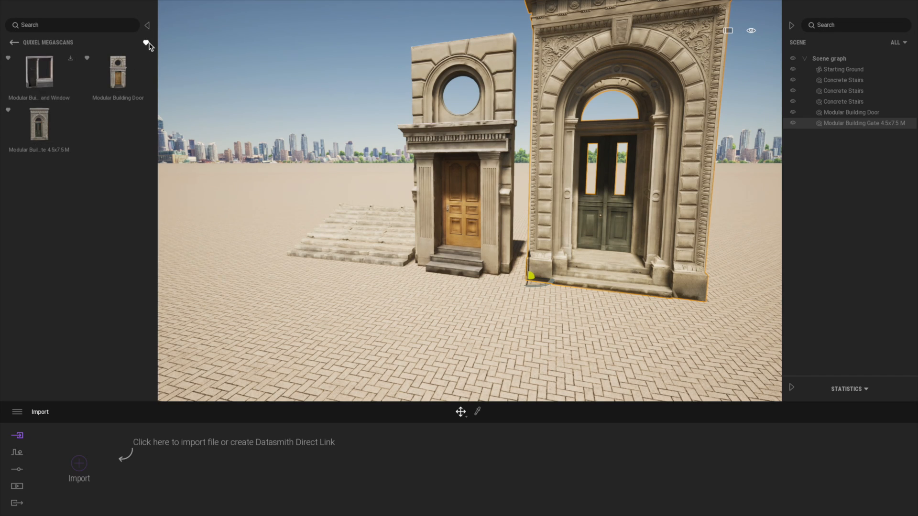
Step: Turn off the favourites filter and open the Megascans Boulder category under Nature and Rock
{"action": "left_click", "coordinate": [15, 43]}
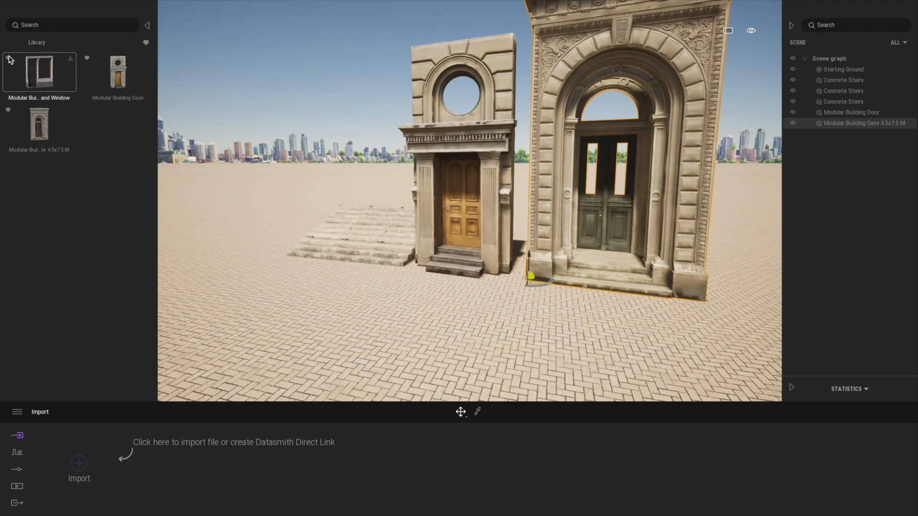
{"action": "left_click", "coordinate": [146, 44]}
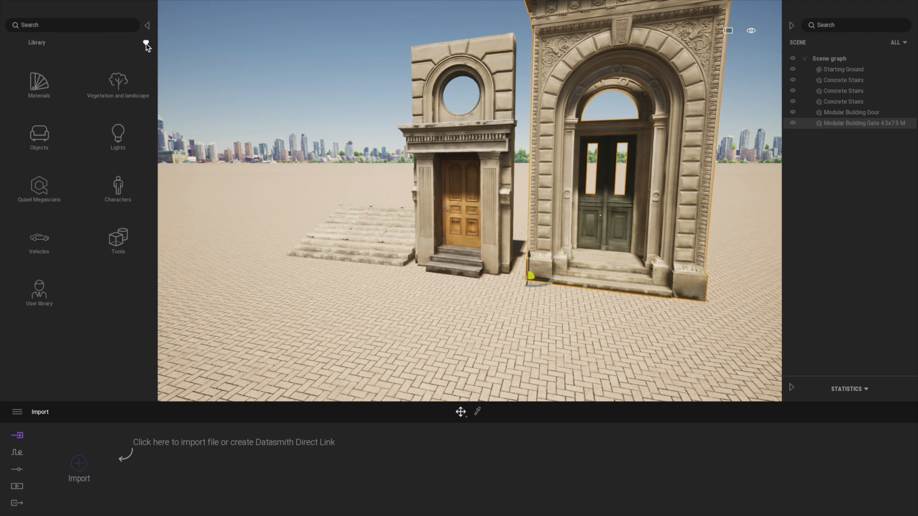
{"action": "left_click", "coordinate": [40, 186]}
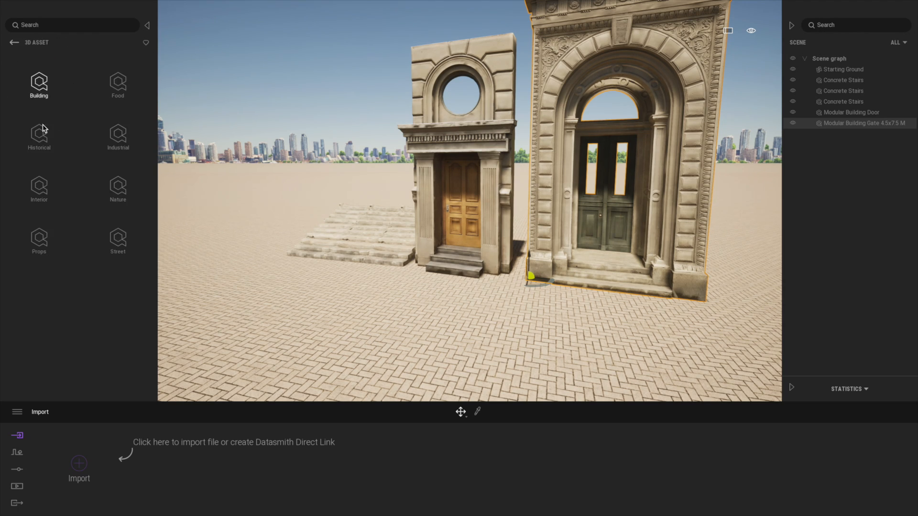
{"action": "left_click", "coordinate": [119, 199]}
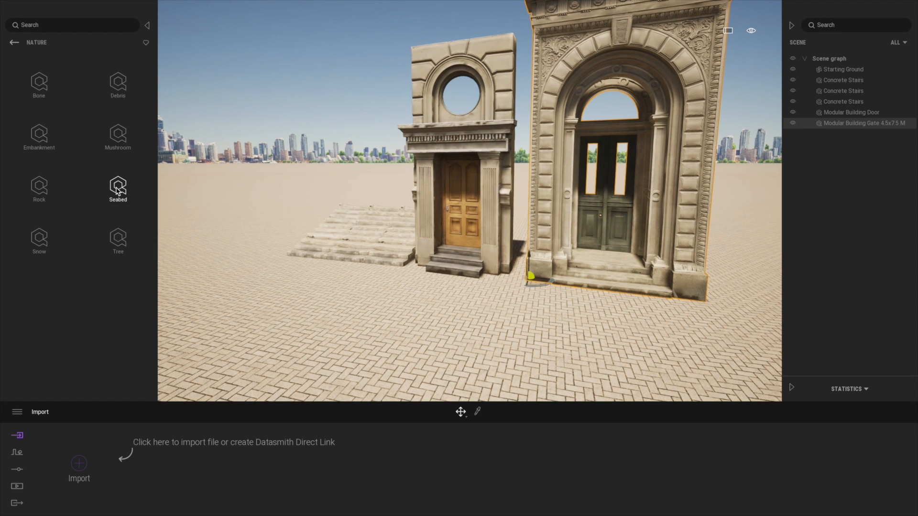
{"action": "left_click", "coordinate": [40, 189]}
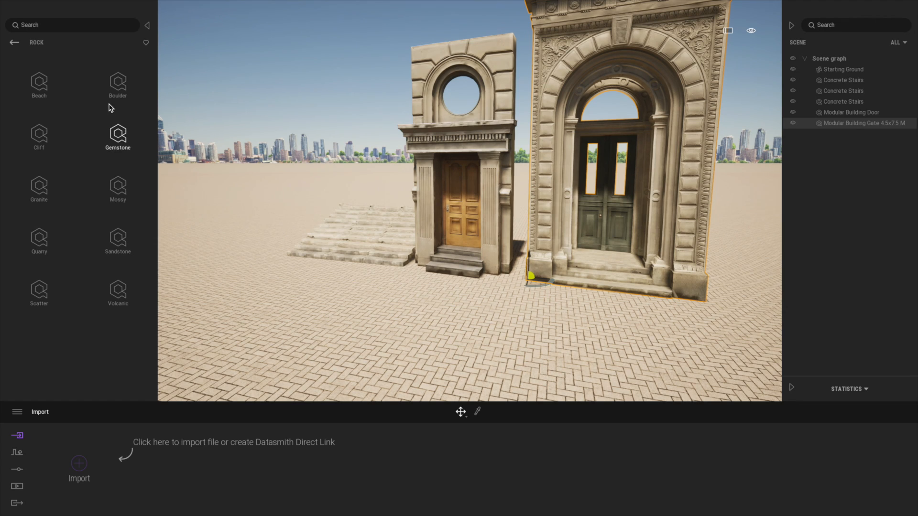
{"action": "left_click", "coordinate": [113, 88]}
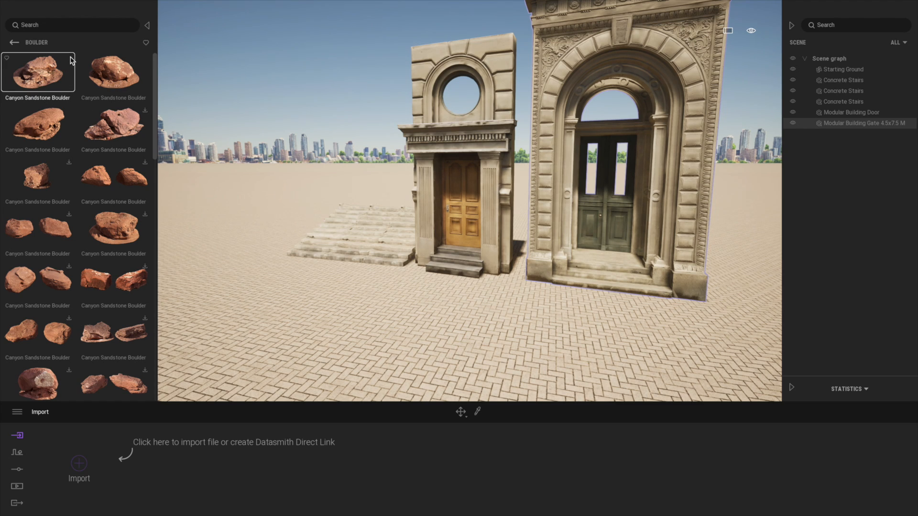
Step: Place a Canyon Sandstone Boulder on the paving in front of the stairs and add two instances of it close by
{"action": "left_click_drag", "start_coordinate": [42, 77], "coordinate": [337, 332]}
{"action": "left_click", "coordinate": [483, 302]}
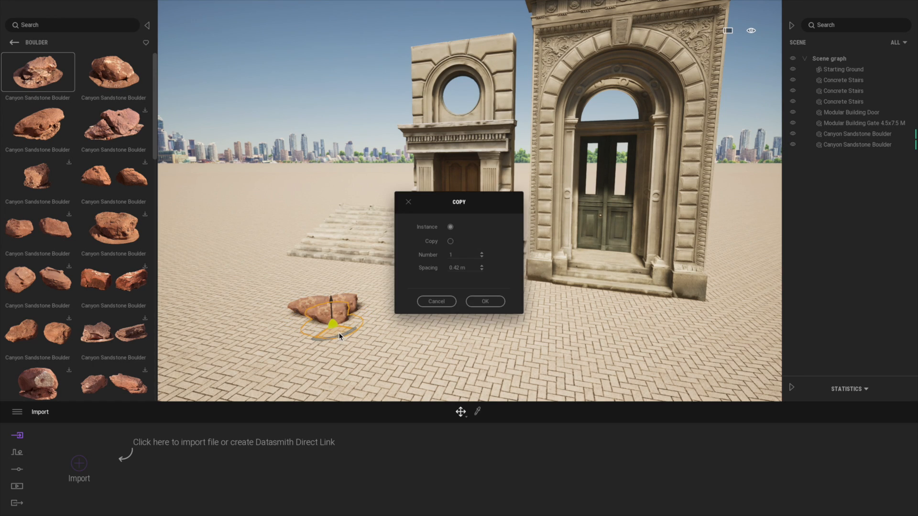
{"action": "left_click", "coordinate": [484, 302]}
{"action": "key", "text": "f"}
{"action": "key", "text": "e"}
{"action": "right_click_drag", "start_coordinate": [422, 265], "coordinate": [384, 311]}
{"action": "key", "text": "d"}
{"action": "key", "text": "e"}
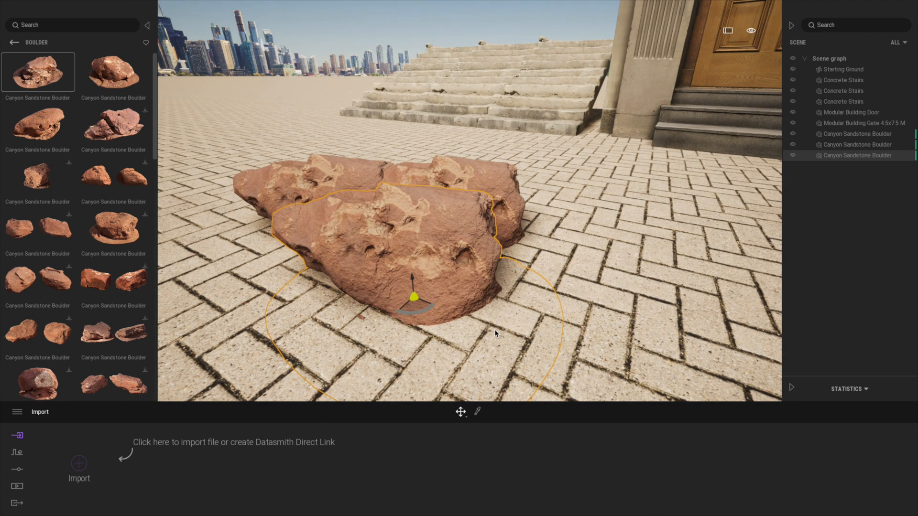
Step: Sample the Canyon Sandstone Rock Formation material from the front boulder and tint it pale pink
{"action": "key", "text": "t"}
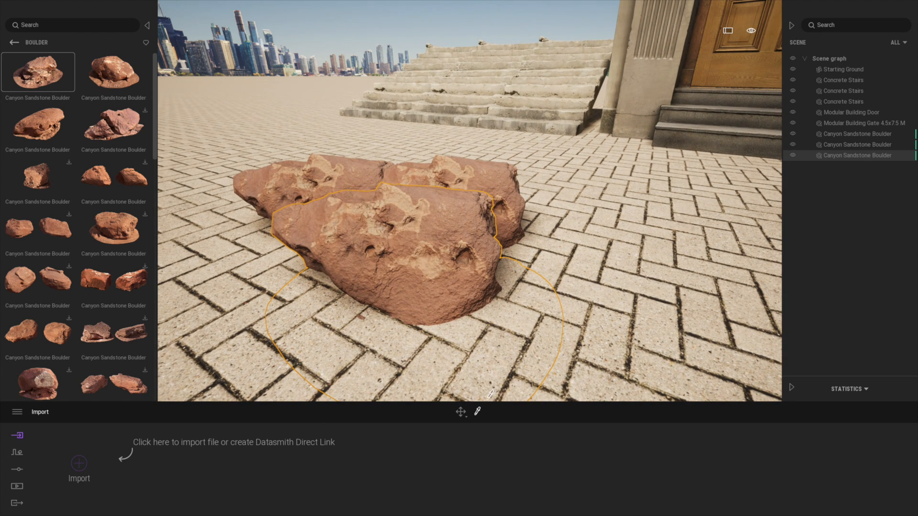
{"action": "left_click", "coordinate": [459, 274]}
{"action": "left_click", "coordinate": [404, 470]}
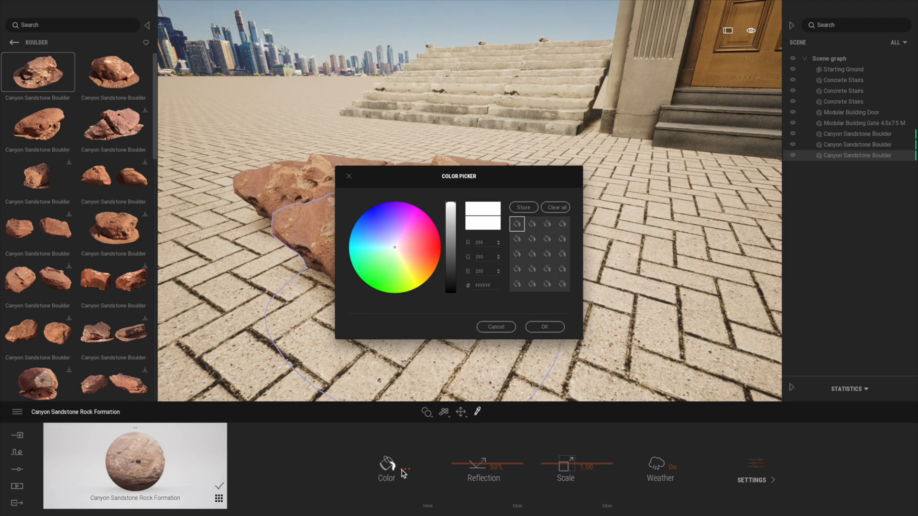
{"action": "left_click_drag", "start_coordinate": [490, 178], "coordinate": [699, 169]}
{"action": "left_click", "coordinate": [661, 218]}
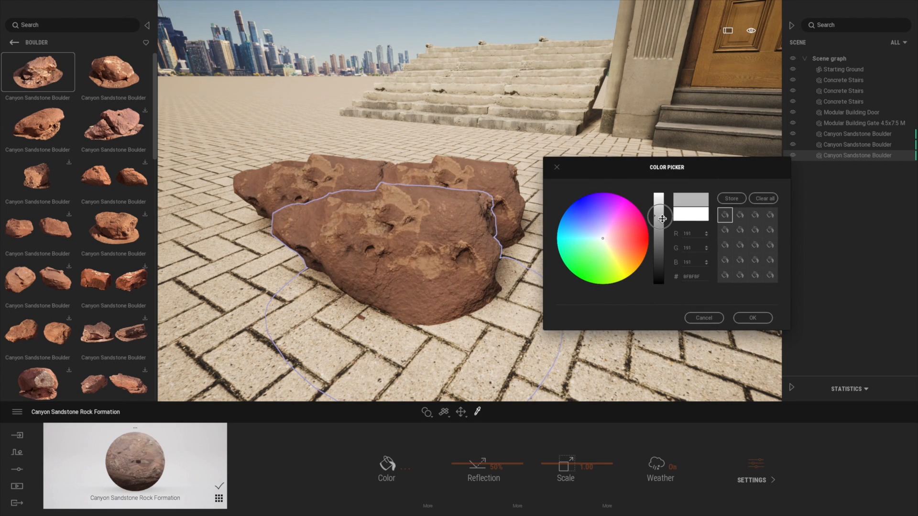
{"action": "mouse_move", "coordinate": [661, 218]}
{"action": "left_mouse_down"}
{"action": "mouse_move", "coordinate": [654, 231]}
{"action": "mouse_move", "coordinate": [652, 204]}
{"action": "left_mouse_up"}
{"action": "mouse_move", "coordinate": [603, 221]}
{"action": "left_mouse_down"}
{"action": "mouse_move", "coordinate": [593, 222]}
{"action": "mouse_move", "coordinate": [630, 215]}
{"action": "mouse_move", "coordinate": [597, 242]}
{"action": "mouse_move", "coordinate": [609, 234]}
{"action": "left_mouse_up"}
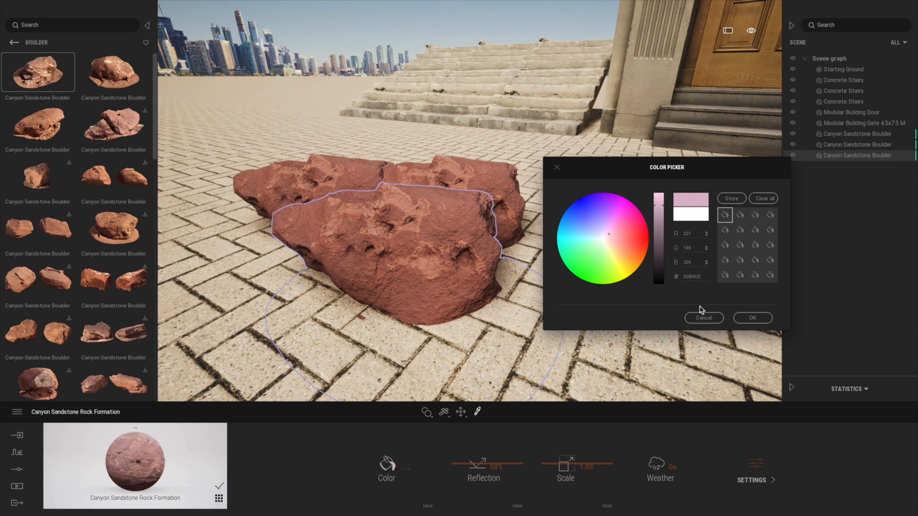
{"action": "left_click", "coordinate": [755, 320]}
Step: Try a different texture scale on the boulder material and restore its original scale
{"action": "left_click_drag", "start_coordinate": [553, 469], "coordinate": [552, 464]}
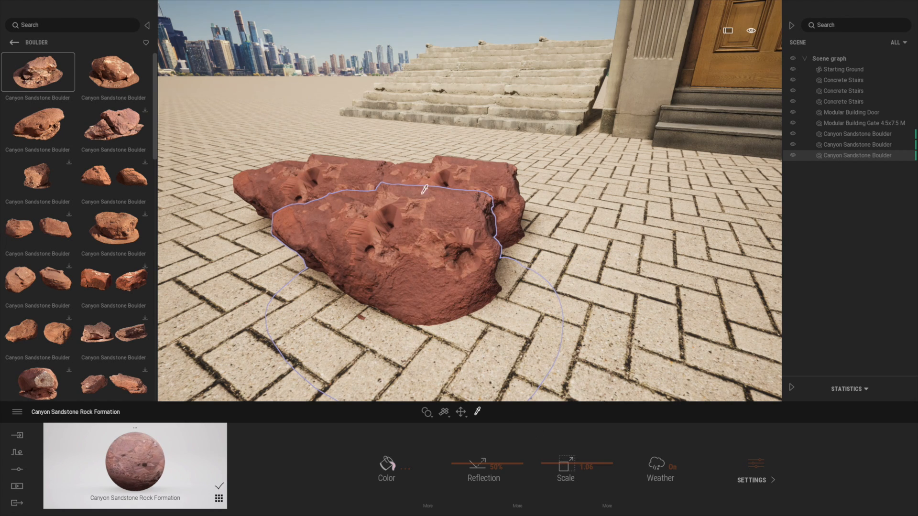
{"action": "left_click_drag", "start_coordinate": [582, 468], "coordinate": [601, 469]}
{"action": "key", "text": "Return"}
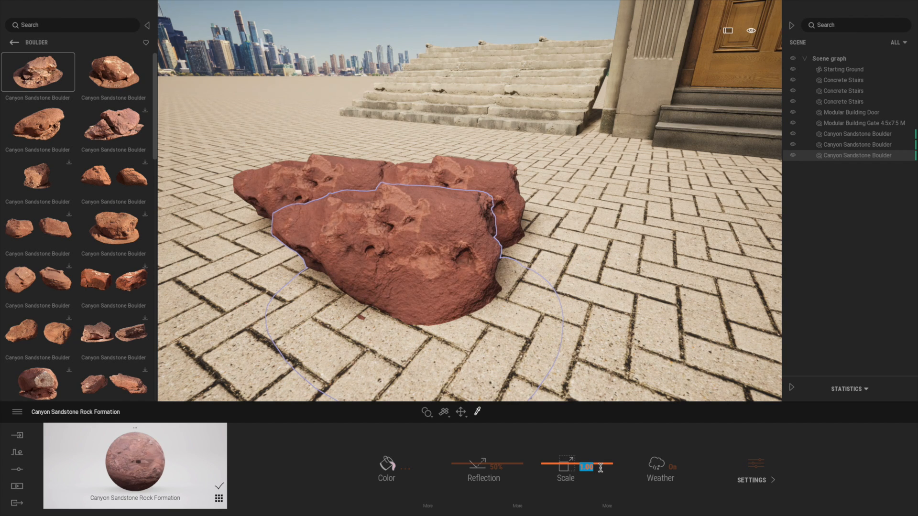
Step: Sample the Modular Building Door material and darken its color slightly
{"action": "right_click_drag", "start_coordinate": [569, 283], "coordinate": [605, 201]}
{"action": "middle_click_drag", "start_coordinate": [632, 128], "coordinate": [588, 297]}
{"action": "left_click", "coordinate": [532, 326]}
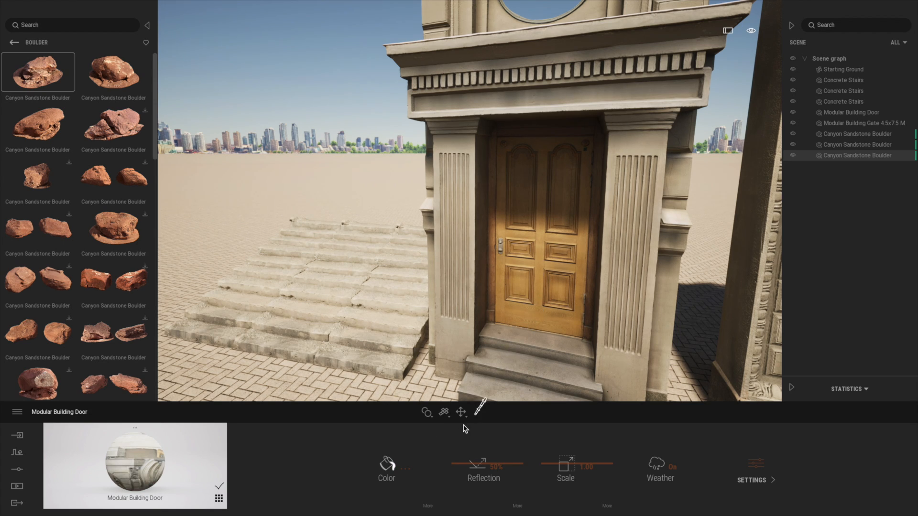
{"action": "left_click", "coordinate": [406, 469]}
{"action": "left_click_drag", "start_coordinate": [446, 184], "coordinate": [289, 48]}
{"action": "left_click_drag", "start_coordinate": [295, 84], "coordinate": [297, 81]}
{"action": "left_click", "coordinate": [388, 193]}
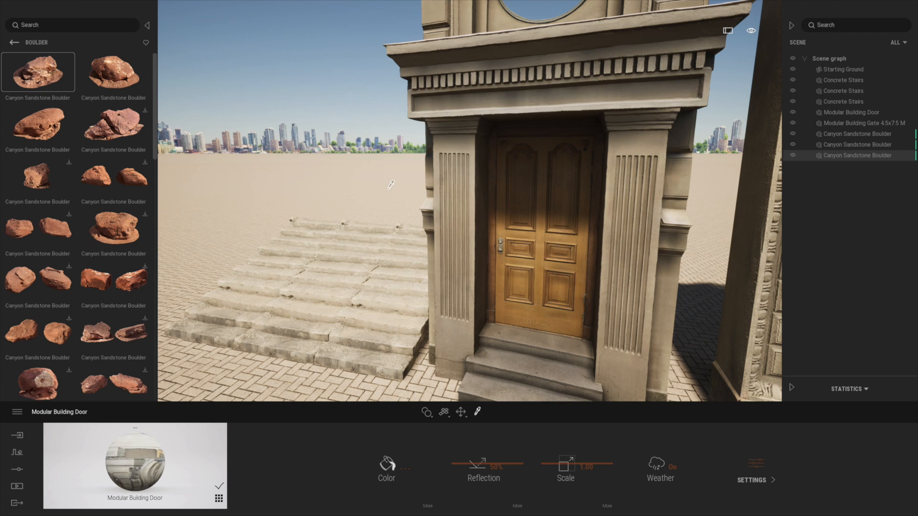
Step: Widen the asset library to five columns and browse further down the Boulder category
{"action": "scroll", "coordinate": [114, 134], "scroll_direction": "down", "scroll_amount": 5}
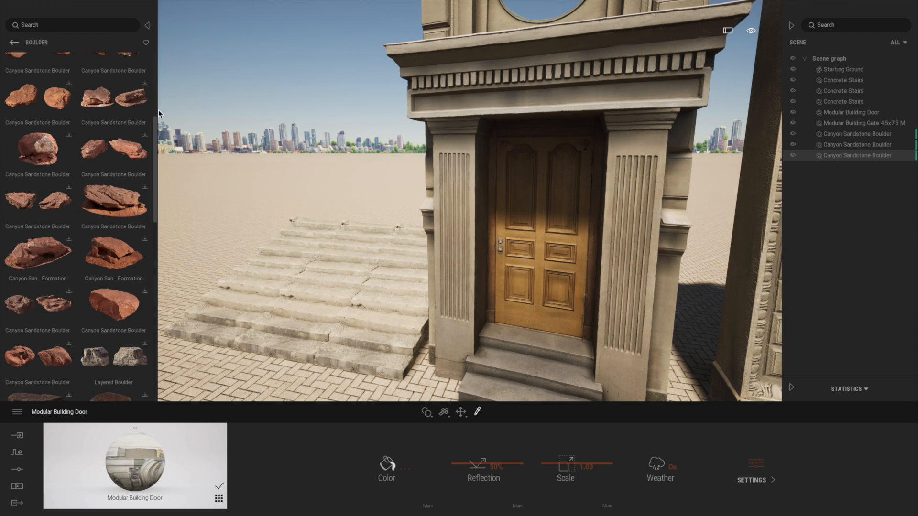
{"action": "left_click_drag", "start_coordinate": [160, 106], "coordinate": [425, 103]}
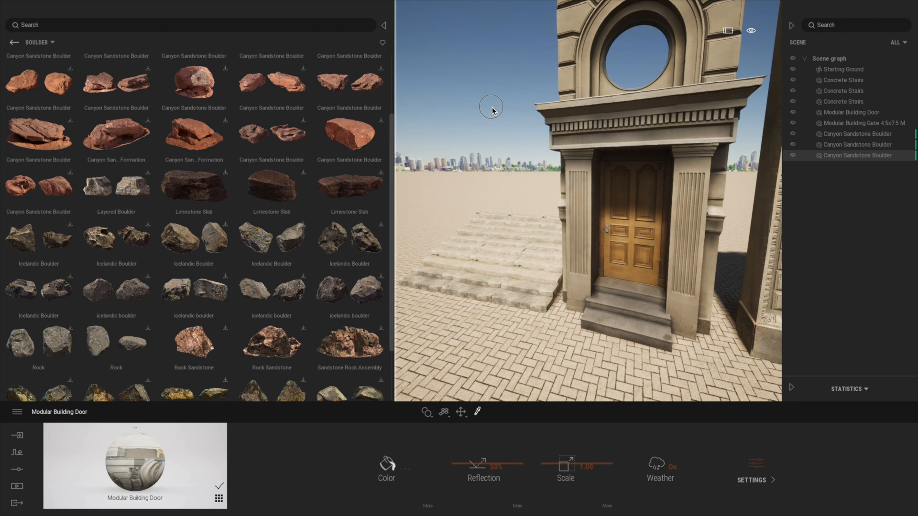
{"action": "mouse_move", "coordinate": [393, 113]}
{"action": "left_mouse_down"}
{"action": "mouse_move", "coordinate": [196, 144]}
{"action": "mouse_move", "coordinate": [399, 122]}
{"action": "left_mouse_up"}
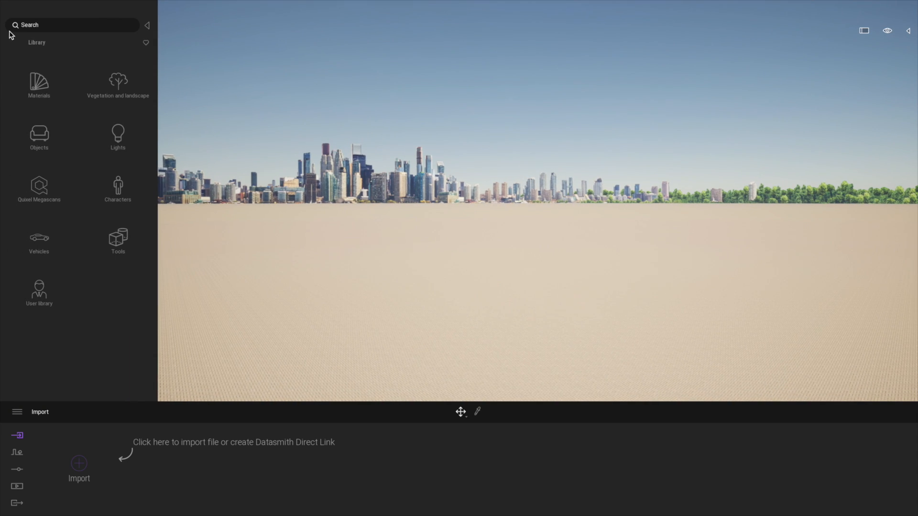
Step: Open the Trees category under Vegetation and landscape and widen the library to five columns
{"action": "left_click", "coordinate": [116, 84]}
{"action": "left_click", "coordinate": [116, 89]}
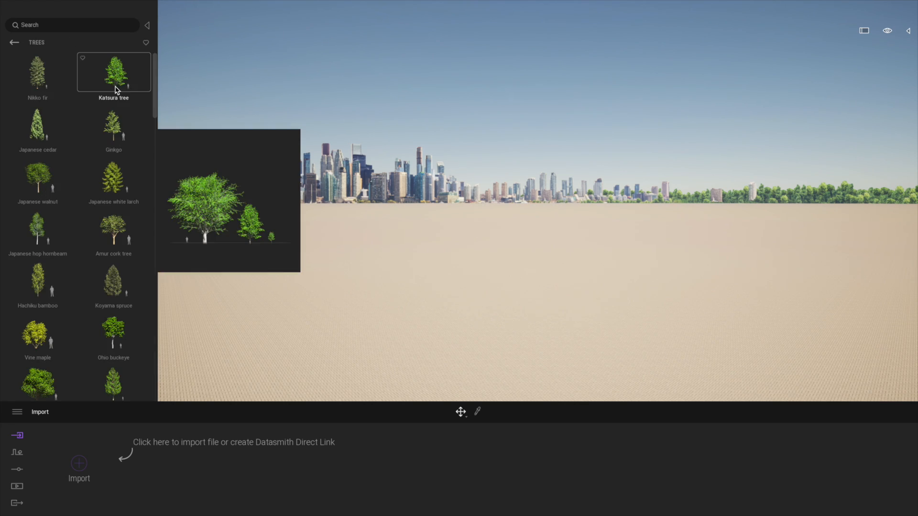
{"action": "left_click_drag", "start_coordinate": [159, 44], "coordinate": [231, 48]}
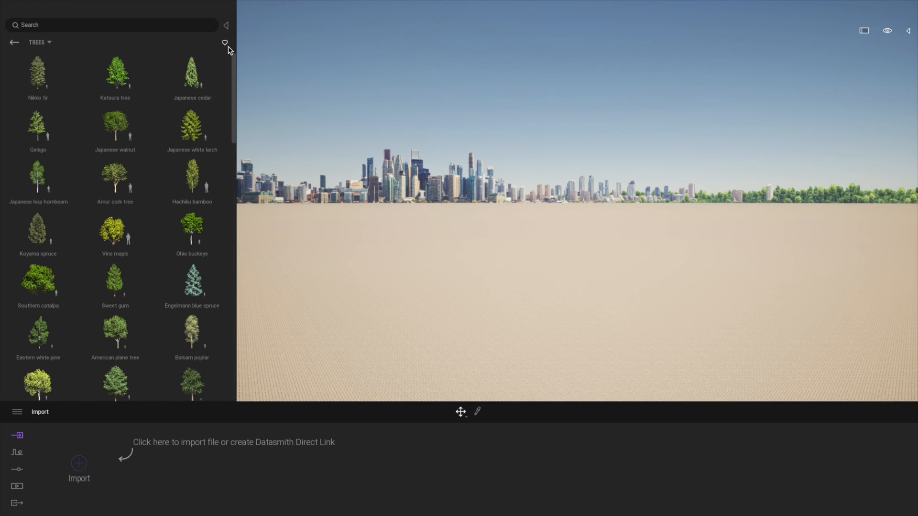
{"action": "left_click_drag", "start_coordinate": [239, 38], "coordinate": [406, 34]}
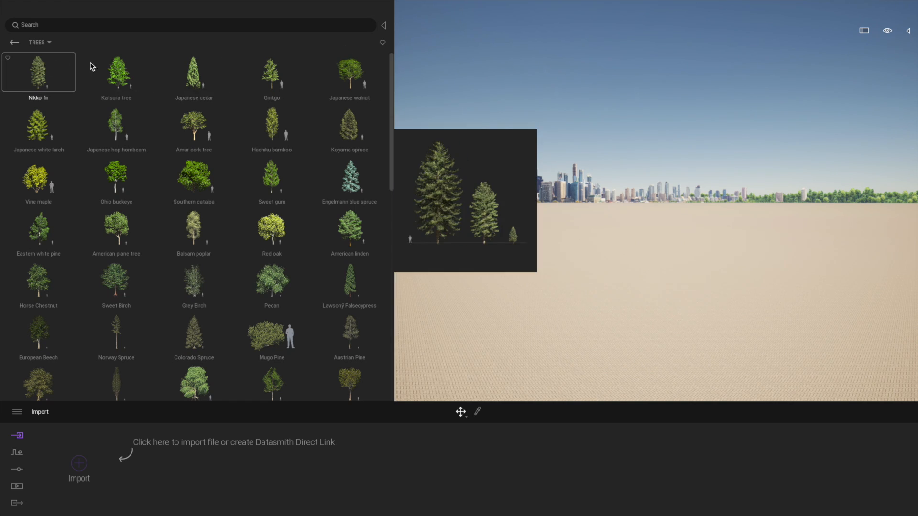
Step: Place six Nikko firs in a row on the empty ground
{"action": "left_click_drag", "start_coordinate": [392, 74], "coordinate": [363, 30]}
{"action": "mouse_move", "coordinate": [42, 88]}
{"action": "left_mouse_down"}
{"action": "mouse_move", "coordinate": [303, 180]}
{"action": "mouse_move", "coordinate": [502, 334]}
{"action": "mouse_move", "coordinate": [521, 323]}
{"action": "mouse_move", "coordinate": [607, 328]}
{"action": "mouse_move", "coordinate": [643, 315]}
{"action": "mouse_move", "coordinate": [794, 330]}
{"action": "mouse_move", "coordinate": [762, 314]}
{"action": "mouse_move", "coordinate": [517, 303]}
{"action": "left_mouse_up"}
{"action": "key", "text": "Escape"}
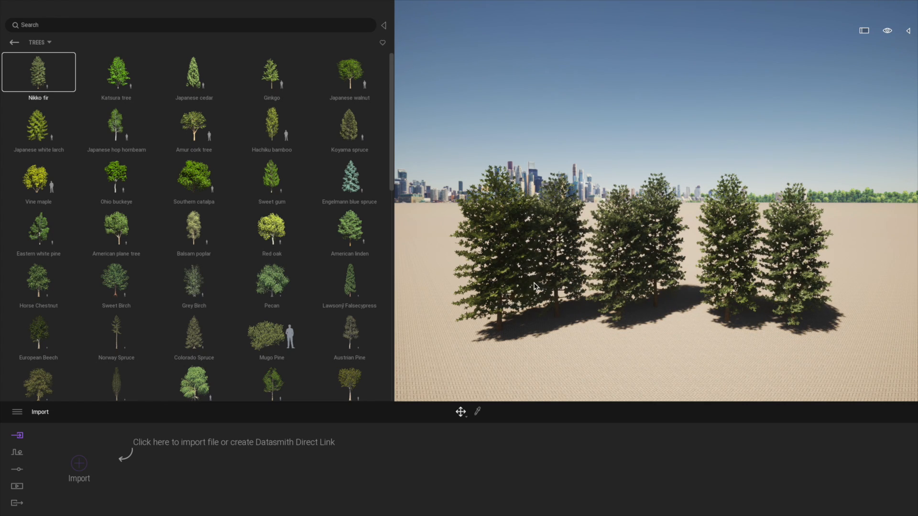
Step: Tint the leaves of the first Nikko fir light red, #FFB1B1
{"action": "left_click", "coordinate": [505, 288]}
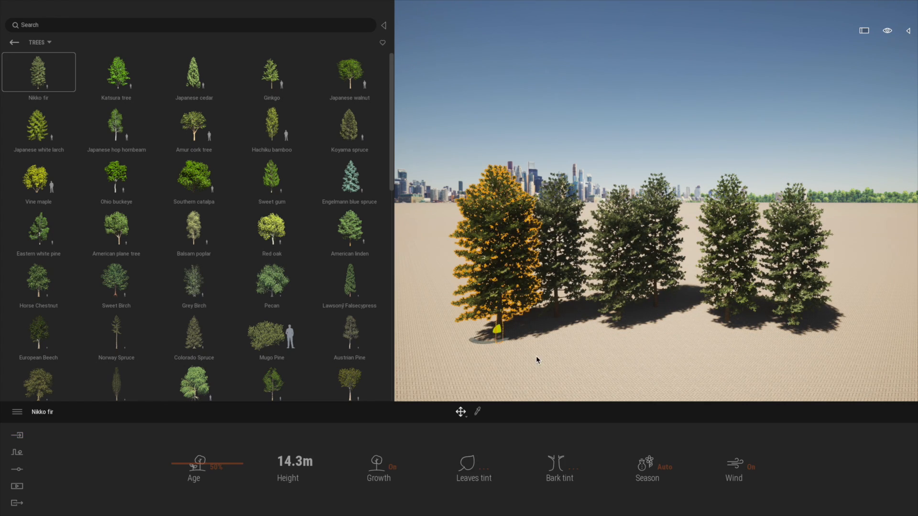
{"action": "left_click", "coordinate": [484, 462]}
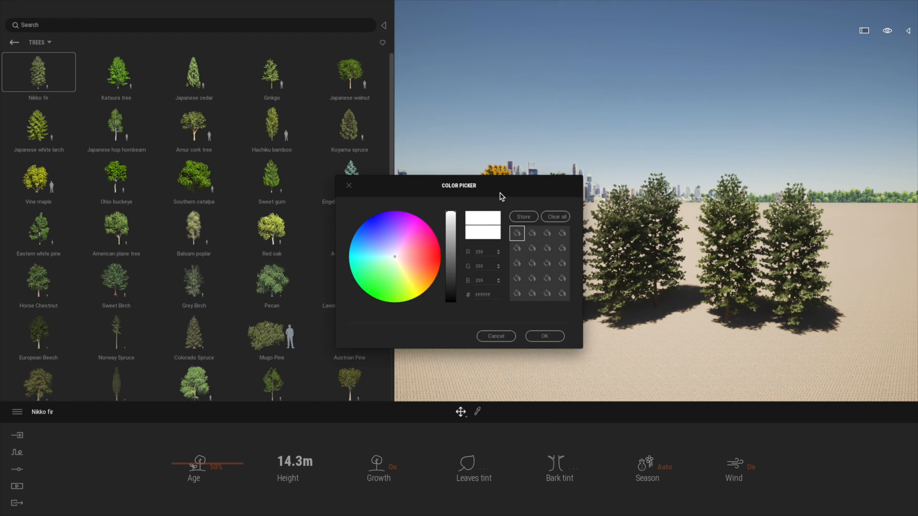
{"action": "left_click_drag", "start_coordinate": [501, 197], "coordinate": [267, 140]}
{"action": "left_click_drag", "start_coordinate": [142, 200], "coordinate": [165, 189]}
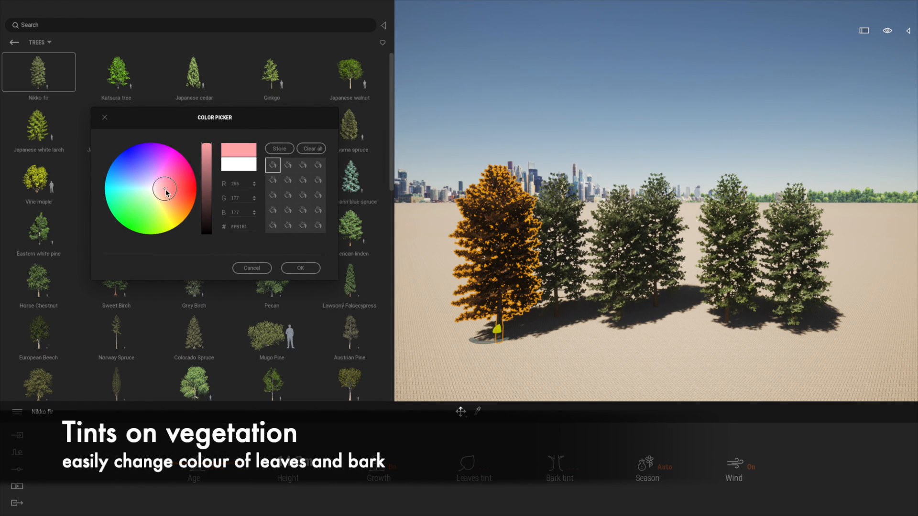
{"action": "left_click", "coordinate": [300, 268]}
Step: Tint the leaves of the second Nikko fir mint green and those of the third fir yellow
{"action": "left_click", "coordinate": [563, 290]}
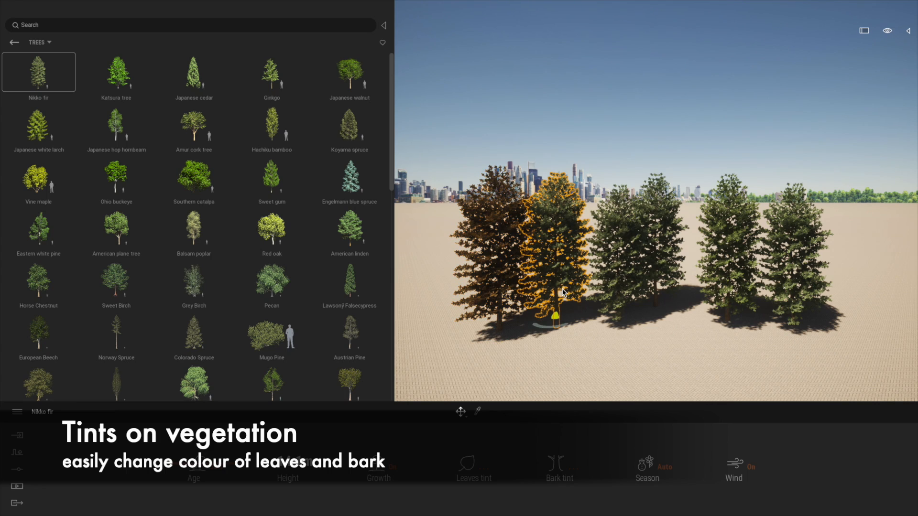
{"action": "left_click", "coordinate": [486, 472]}
{"action": "left_click", "coordinate": [381, 263]}
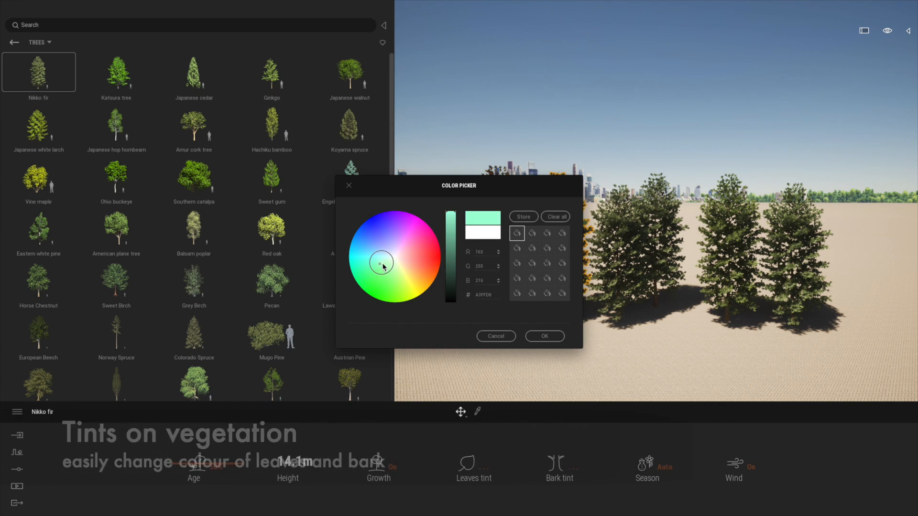
{"action": "left_click", "coordinate": [624, 302]}
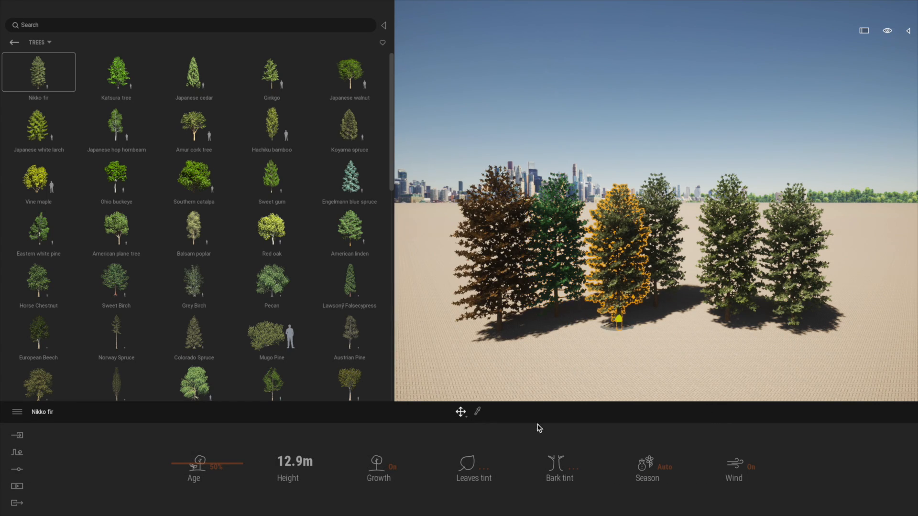
{"action": "left_click", "coordinate": [484, 468]}
{"action": "left_click", "coordinate": [406, 279]}
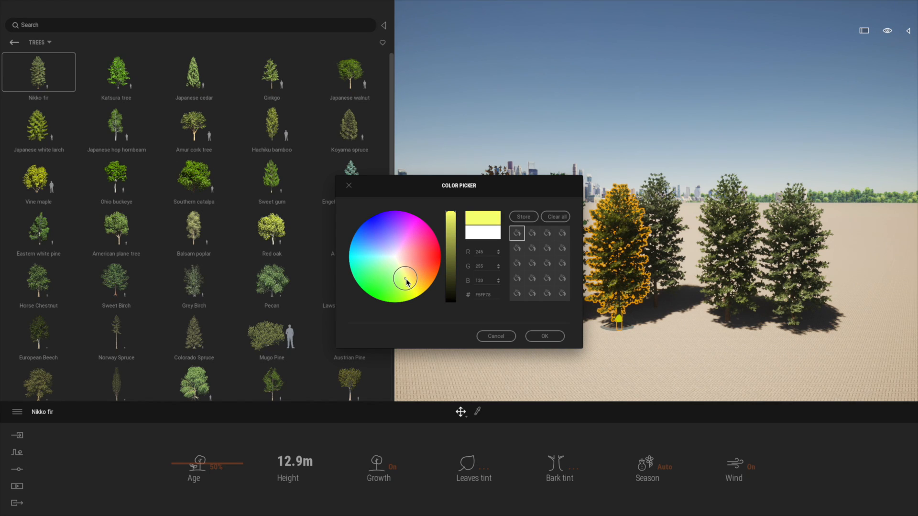
{"action": "left_click", "coordinate": [534, 337]}
Step: Tint the leaves of the fourth Nikko fir salmon orange, #FFA383
{"action": "left_click", "coordinate": [663, 251]}
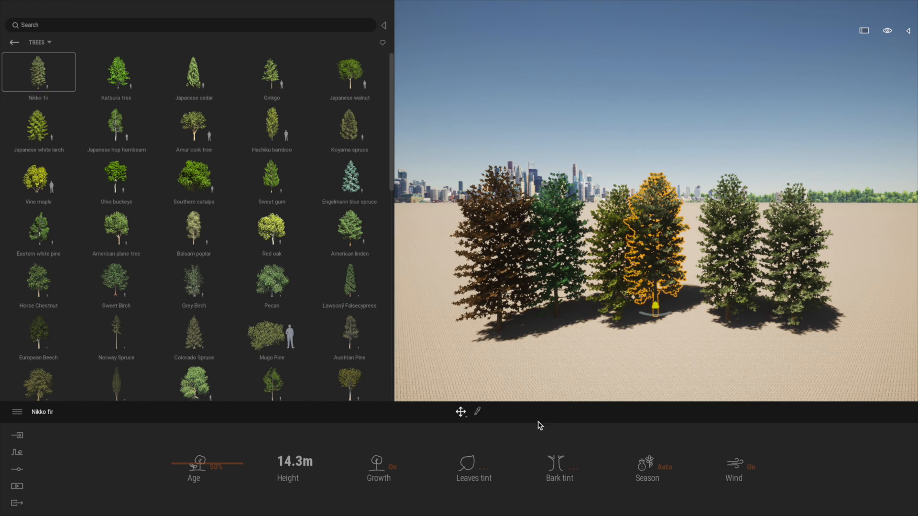
{"action": "left_click", "coordinate": [487, 468]}
{"action": "left_click", "coordinate": [417, 263]}
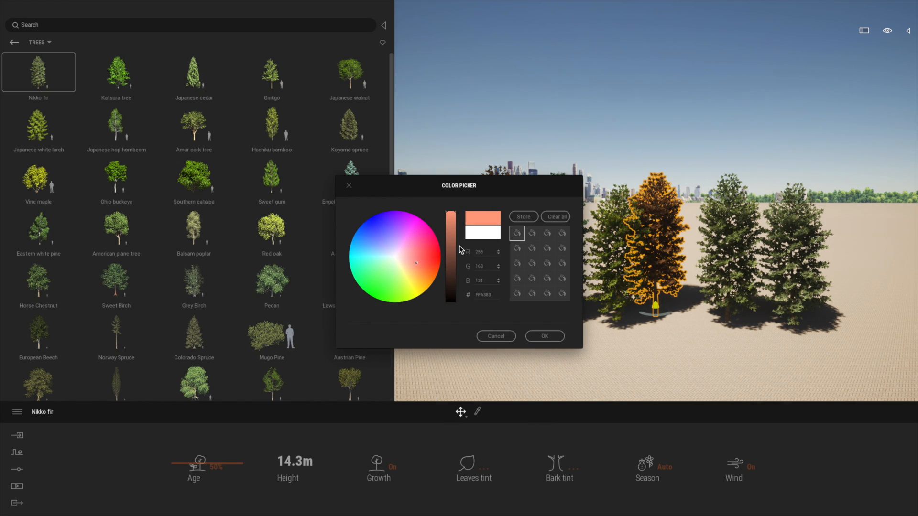
{"action": "left_click", "coordinate": [545, 337]}
Step: Adjust the bark tint of the first Nikko fir, the one with reddish-brown leaves
{"action": "scroll", "coordinate": [592, 323], "scroll_direction": "up", "scroll_amount": 5}
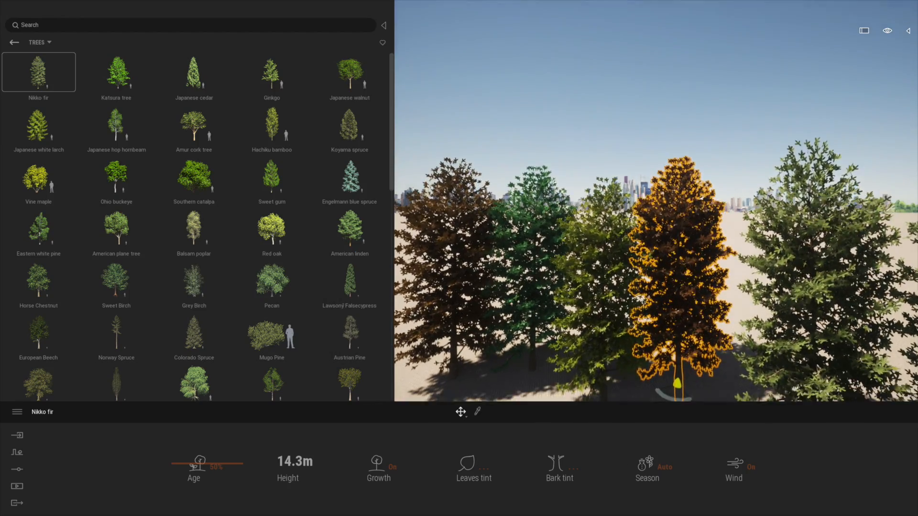
{"action": "middle_click_drag", "start_coordinate": [639, 373], "coordinate": [650, 319]}
{"action": "scroll", "coordinate": [649, 320], "scroll_direction": "up", "scroll_amount": 4}
{"action": "middle_click_drag", "start_coordinate": [586, 318], "coordinate": [684, 340]}
{"action": "scroll", "coordinate": [664, 356], "scroll_direction": "up", "scroll_amount": 2}
{"action": "scroll", "coordinate": [617, 329], "scroll_direction": "up", "scroll_amount": 2}
{"action": "left_click", "coordinate": [617, 329]}
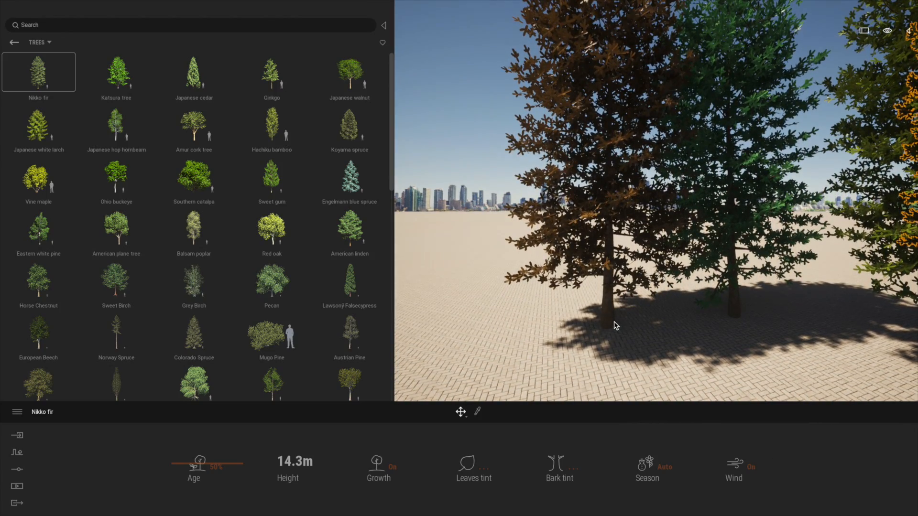
{"action": "left_click", "coordinate": [573, 470]}
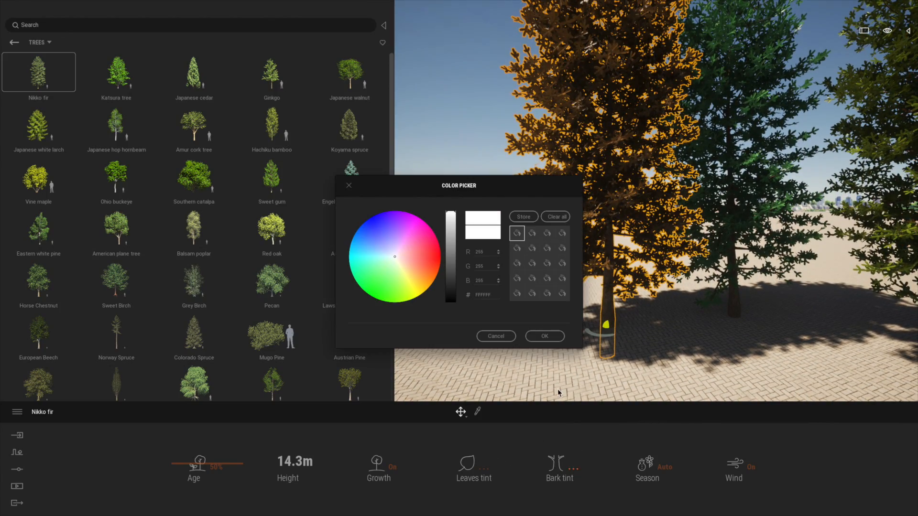
{"action": "left_click_drag", "start_coordinate": [490, 189], "coordinate": [320, 182]}
{"action": "left_click", "coordinate": [268, 239]}
{"action": "mouse_move", "coordinate": [242, 250]}
{"action": "left_mouse_down"}
{"action": "mouse_move", "coordinate": [231, 248]}
{"action": "mouse_move", "coordinate": [267, 244]}
{"action": "mouse_move", "coordinate": [226, 244]}
{"action": "mouse_move", "coordinate": [250, 268]}
{"action": "mouse_move", "coordinate": [223, 248]}
{"action": "left_mouse_up"}
{"action": "left_click", "coordinate": [377, 328]}
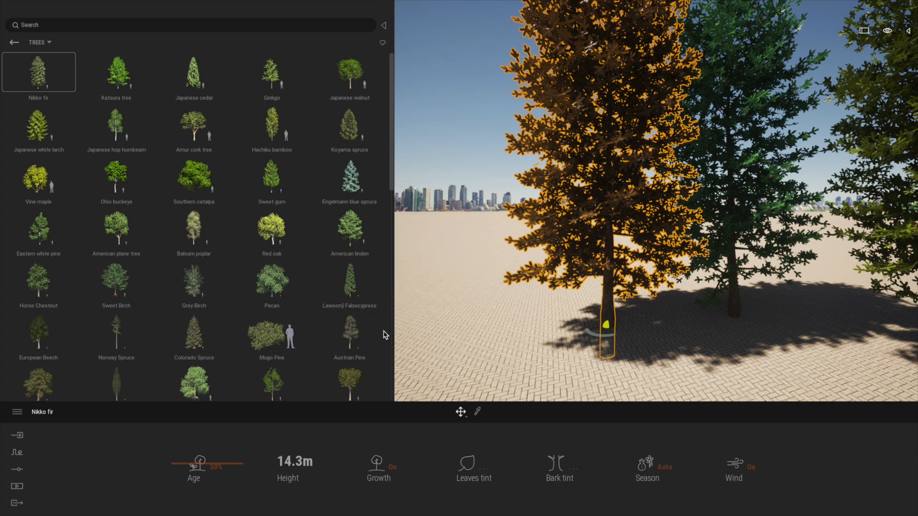
Step: Select the nine consecutive trees from Common Rhododendron to Ashoka tree at the end of the Trees category
{"action": "scroll", "coordinate": [387, 242], "scroll_direction": "down", "scroll_amount": 1}
{"action": "scroll", "coordinate": [702, 273], "scroll_direction": "down", "scroll_amount": 2}
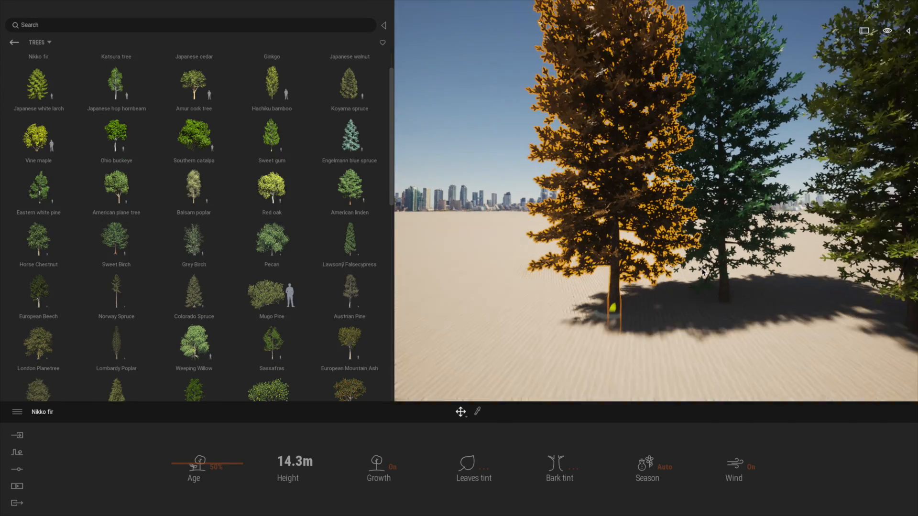
{"action": "scroll", "coordinate": [702, 273], "scroll_direction": "down", "scroll_amount": 3}
{"action": "left_click_drag", "start_coordinate": [390, 157], "coordinate": [381, 379]}
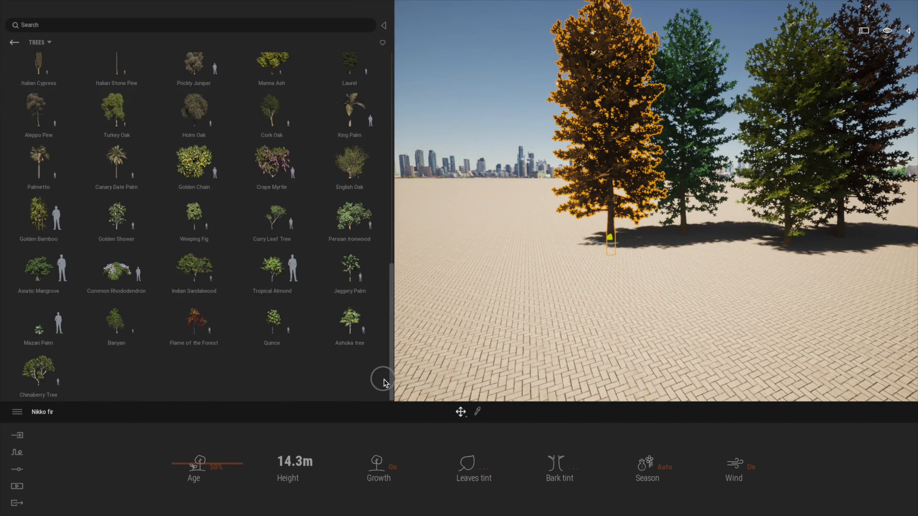
{"action": "left_click", "coordinate": [117, 282]}
{"action": "left_click", "coordinate": [354, 330], "text": "shift"}
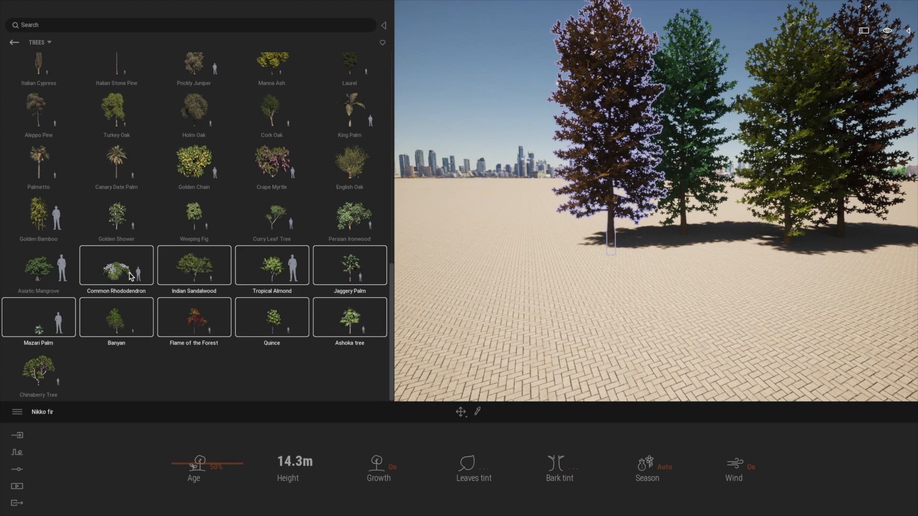
{"action": "left_click", "coordinate": [67, 270], "text": "shift"}
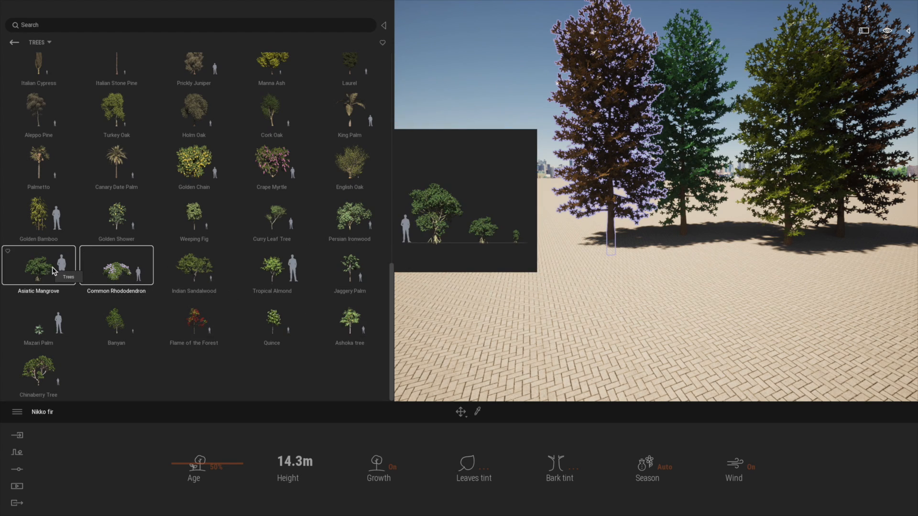
{"action": "left_click", "coordinate": [353, 320], "text": "shift"}
Step: Place several trees from the selected species on the paving in front of the tinted firs
{"action": "left_click", "coordinate": [498, 307]}
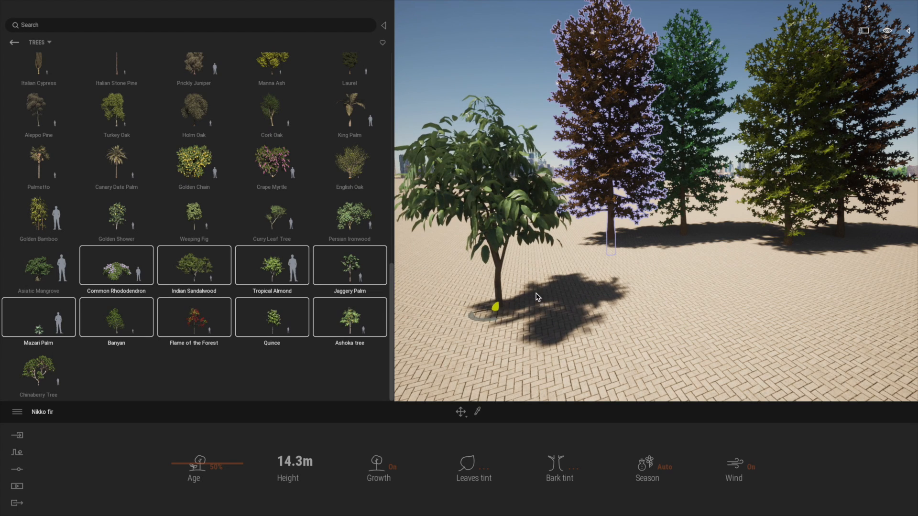
{"action": "left_click", "coordinate": [550, 286]}
{"action": "left_click", "coordinate": [621, 300]}
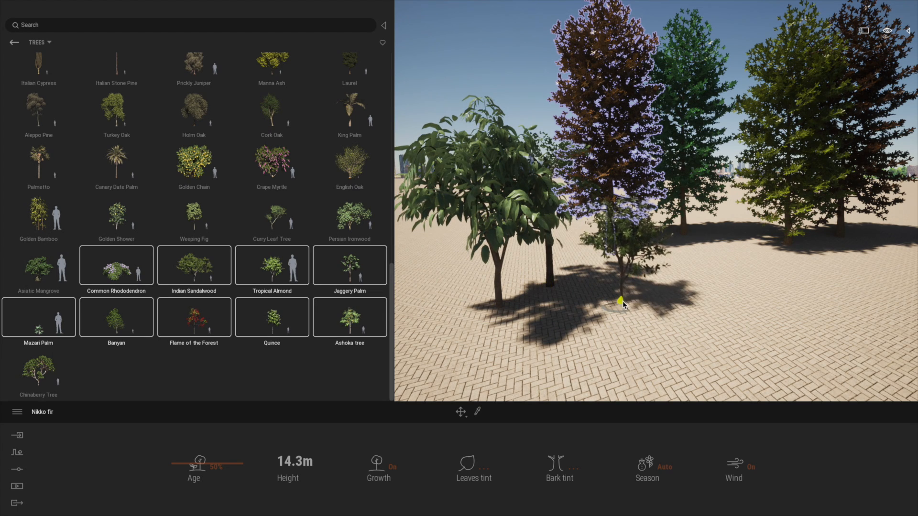
{"action": "left_click", "coordinate": [717, 298]}
{"action": "scroll", "coordinate": [811, 318], "scroll_direction": "down", "scroll_amount": 5}
{"action": "left_click_drag", "start_coordinate": [812, 318], "coordinate": [829, 273]}
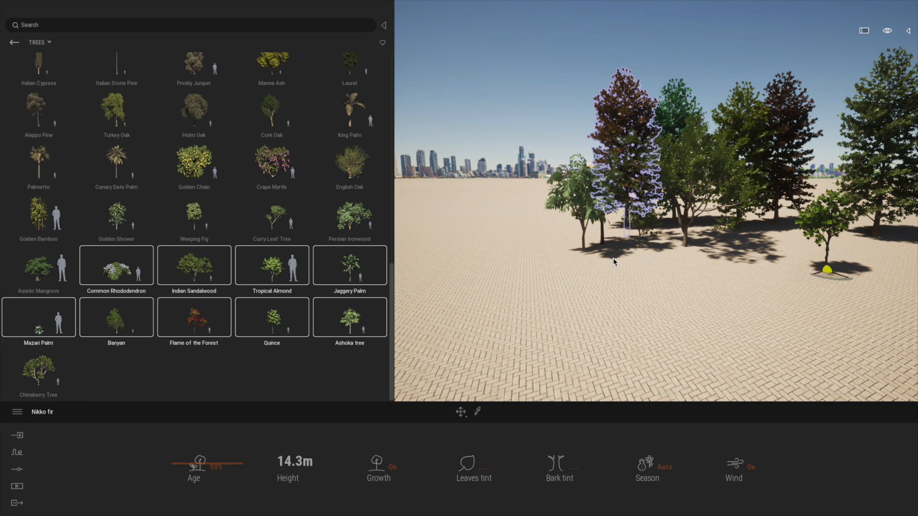
Step: Scatter more trees of the selected species across the paving, extending the grove in front of the firs
{"action": "left_click", "coordinate": [578, 267]}
{"action": "left_click", "coordinate": [522, 266]}
{"action": "left_click", "coordinate": [552, 294]}
{"action": "mouse_move", "coordinate": [552, 293]}
{"action": "left_mouse_down"}
{"action": "mouse_move", "coordinate": [580, 268]}
{"action": "mouse_move", "coordinate": [666, 263]}
{"action": "mouse_move", "coordinate": [836, 298]}
{"action": "left_mouse_up"}
{"action": "middle_click_drag", "start_coordinate": [710, 314], "coordinate": [778, 298], "text": "shift"}
{"action": "left_click", "coordinate": [781, 295]}
{"action": "left_click", "coordinate": [826, 288]}
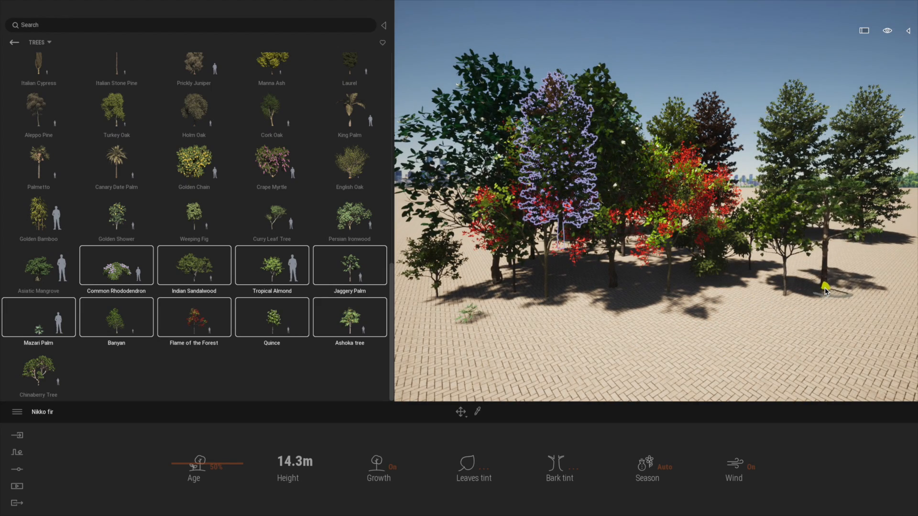
Step: Place one Bush base 2 from the Bushes category on the paving in front of the trees
{"action": "mouse_move", "coordinate": [24, 56]}
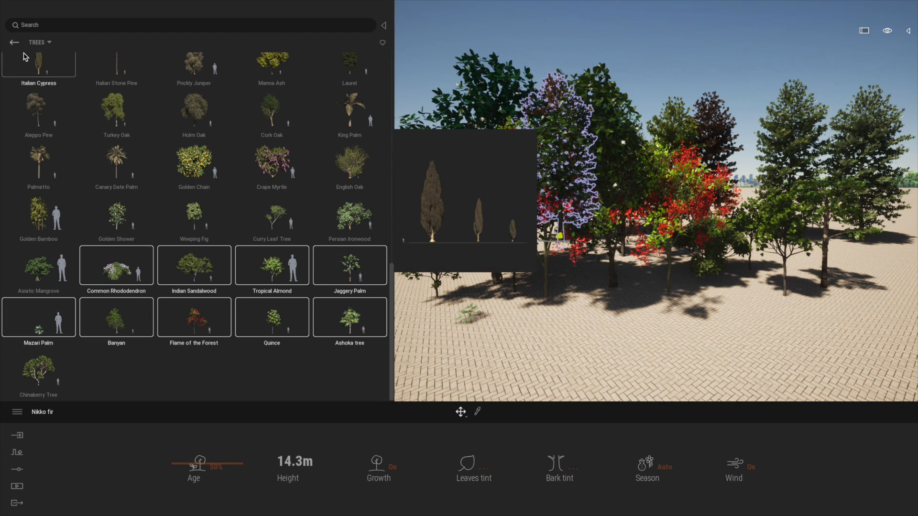
{"action": "left_click", "coordinate": [14, 42]}
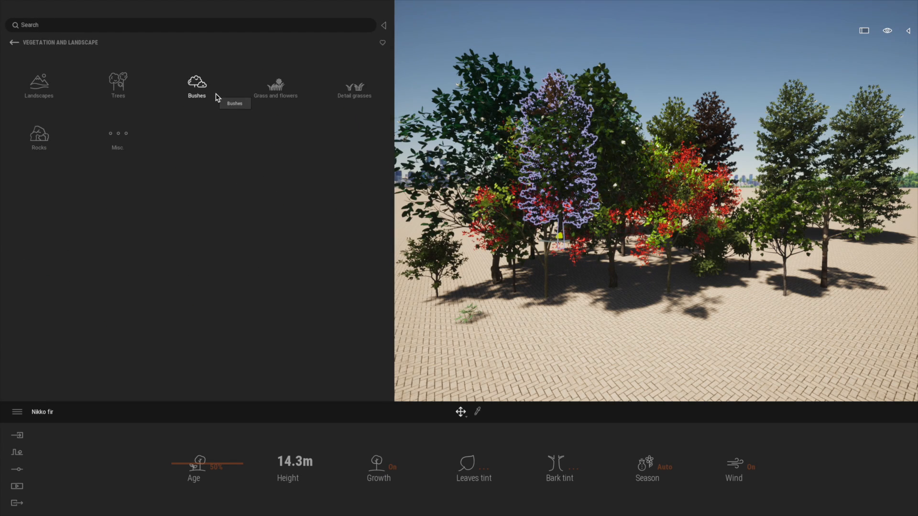
{"action": "left_click", "coordinate": [201, 87]}
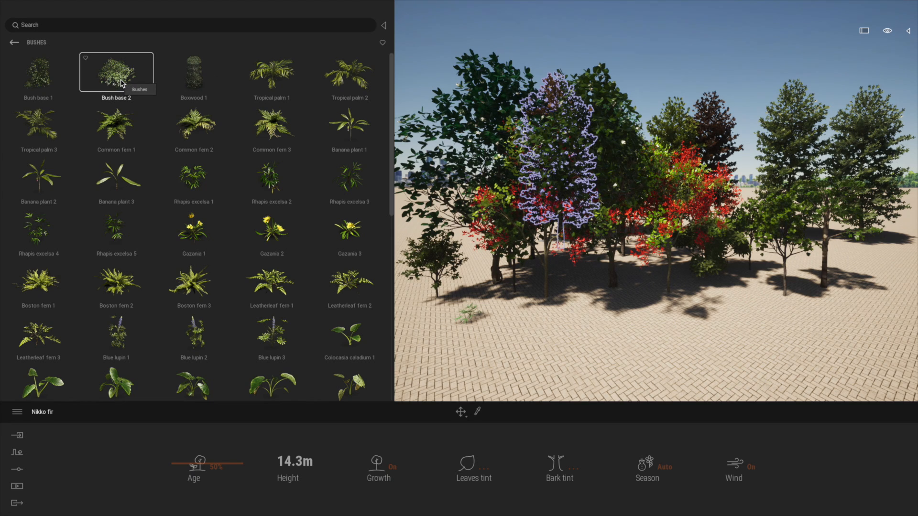
{"action": "left_click", "coordinate": [536, 360]}
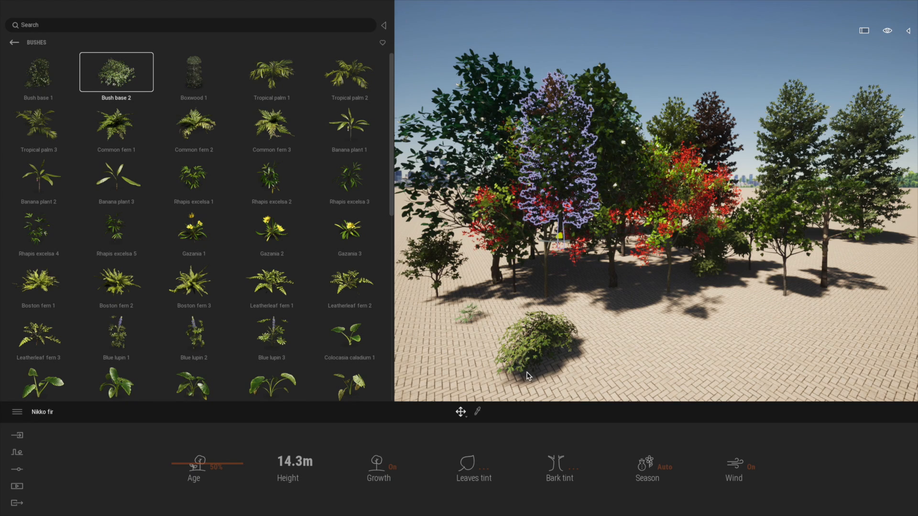
Step: Duplicate the placed bush as a single instance beside it, spaced 1.65 m
{"action": "left_click", "coordinate": [534, 334]}
{"action": "left_click_drag", "start_coordinate": [531, 369], "coordinate": [602, 366], "text": "shift"}
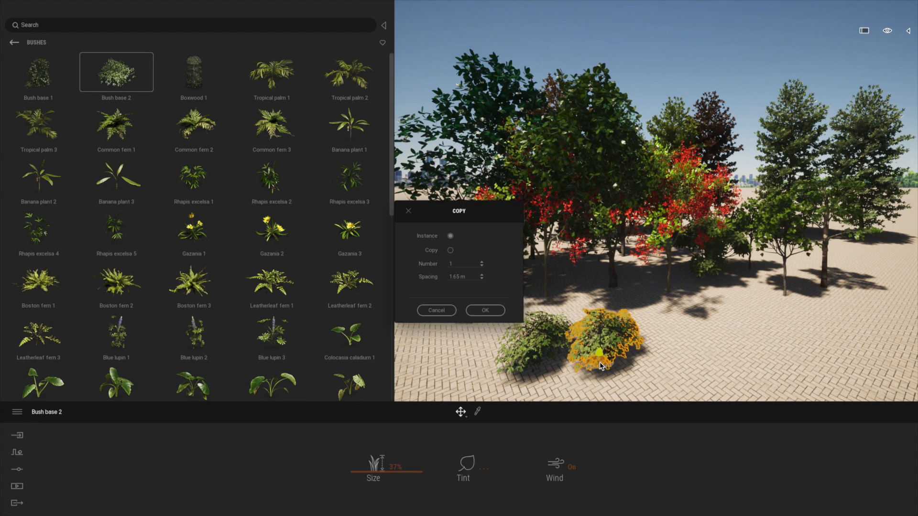
{"action": "left_click", "coordinate": [473, 311]}
Step: Set the second bush's size to 24% and tint the linked bushes light blue
{"action": "left_click", "coordinate": [483, 470]}
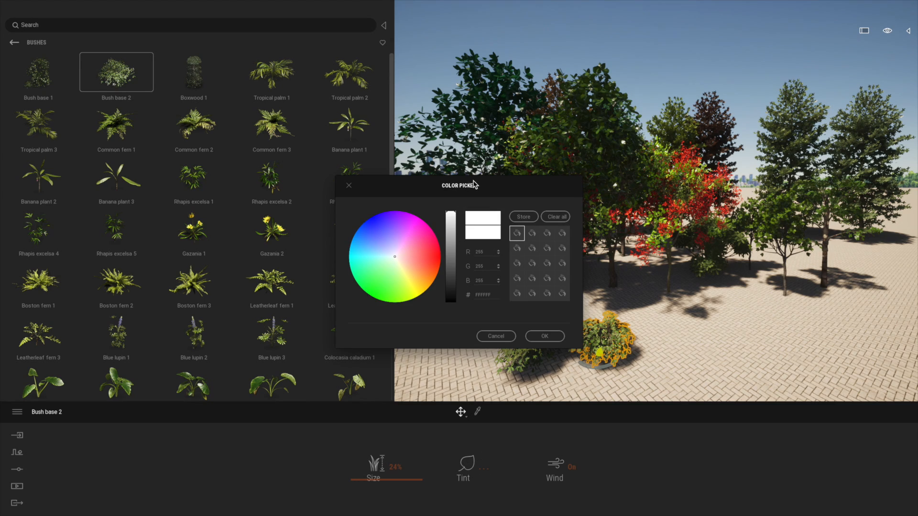
{"action": "left_click_drag", "start_coordinate": [486, 205], "coordinate": [377, 188]}
{"action": "left_click", "coordinate": [276, 257]}
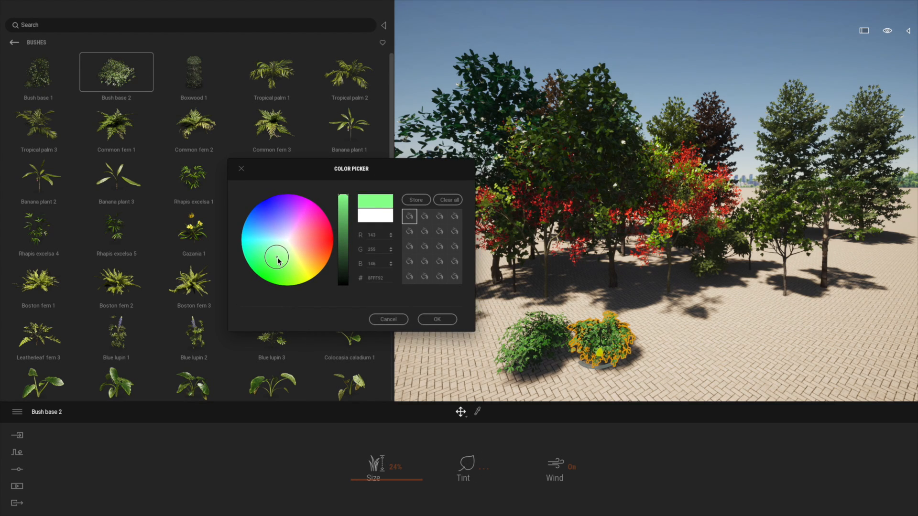
{"action": "mouse_move", "coordinate": [266, 250]}
{"action": "left_mouse_down"}
{"action": "mouse_move", "coordinate": [279, 226]}
{"action": "mouse_move", "coordinate": [276, 239]}
{"action": "left_mouse_up"}
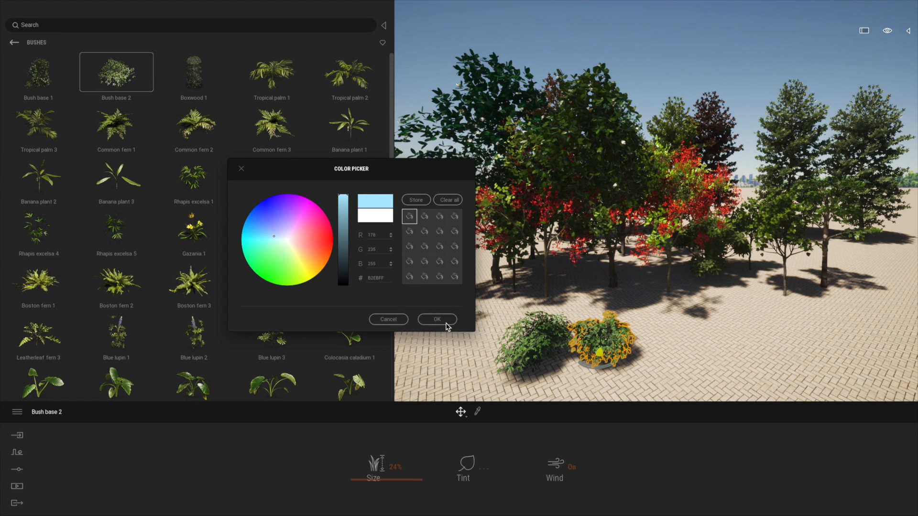
{"action": "left_click", "coordinate": [438, 320]}
Step: Create an independent copy of the smaller bush beside it, tinted light orange and sized 30%
{"action": "left_click_drag", "start_coordinate": [603, 365], "coordinate": [653, 368], "text": "shift"}
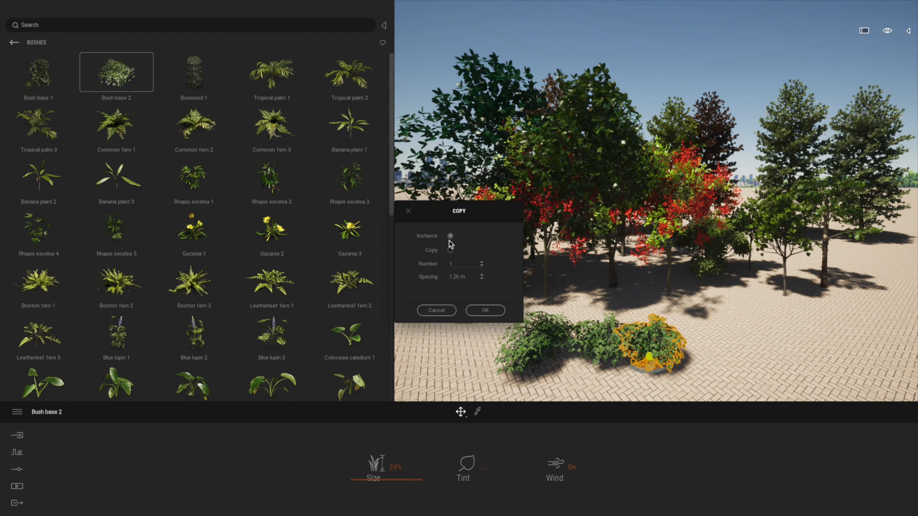
{"action": "left_click", "coordinate": [483, 311]}
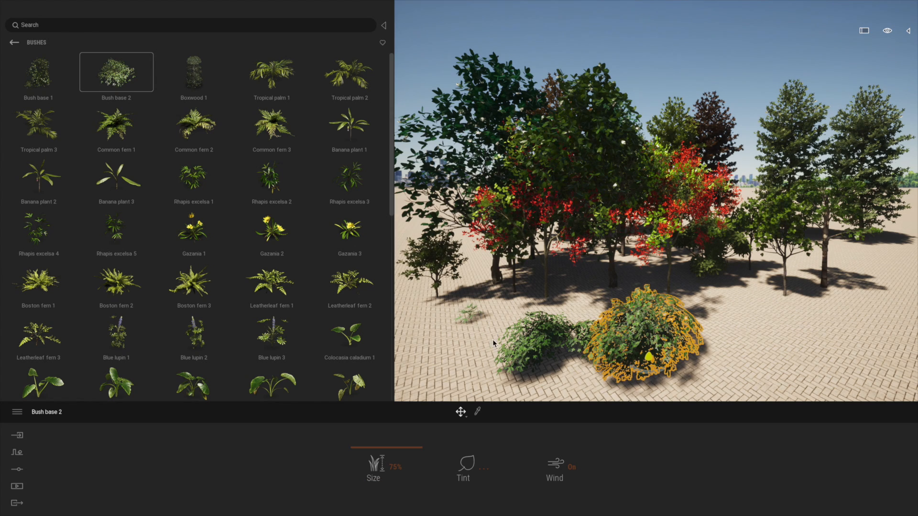
{"action": "left_click", "coordinate": [473, 467]}
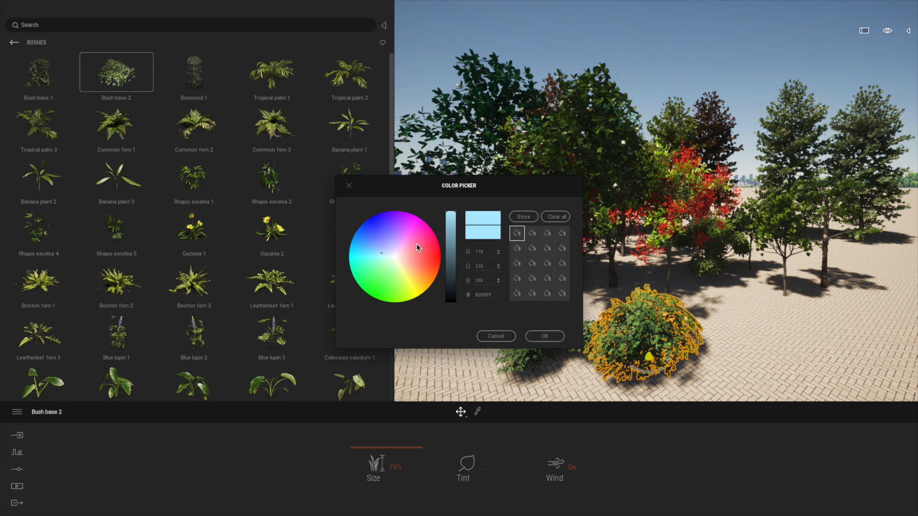
{"action": "left_click_drag", "start_coordinate": [395, 267], "coordinate": [414, 266]}
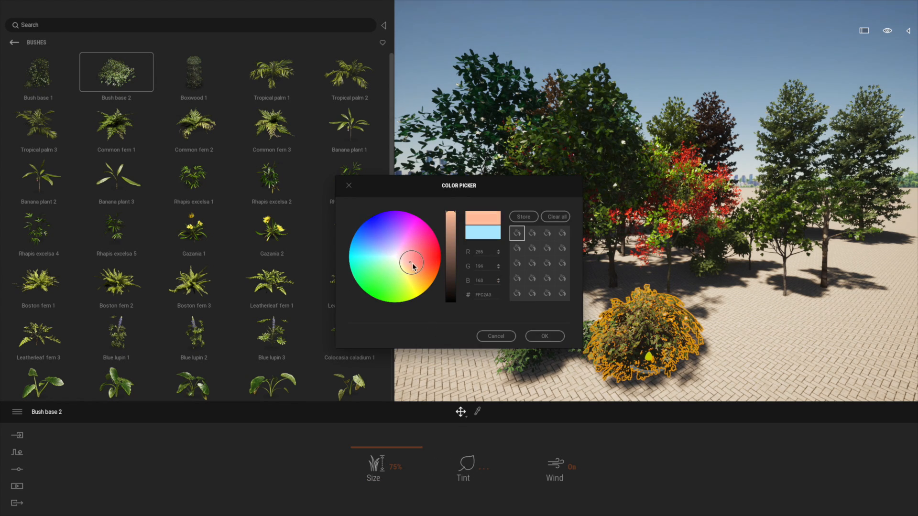
{"action": "left_click", "coordinate": [544, 337]}
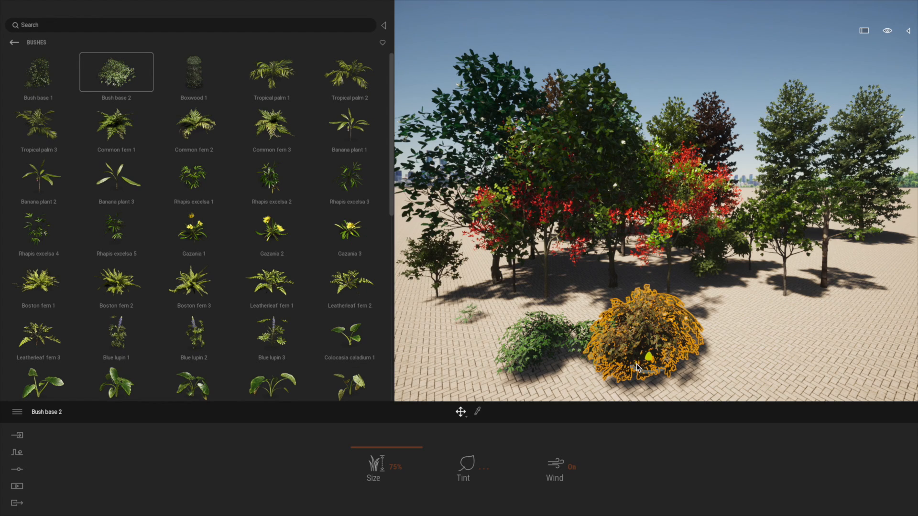
{"action": "left_click", "coordinate": [374, 448]}
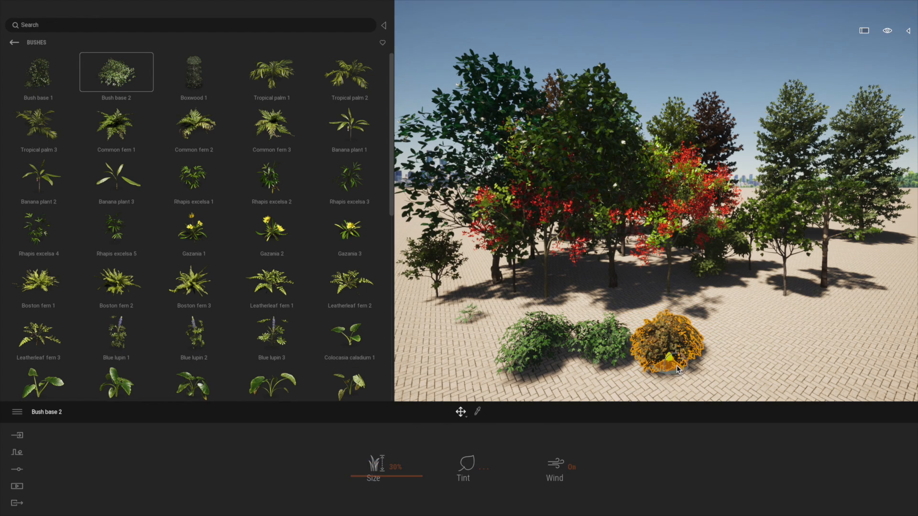
Step: Create an independent copy of the orange-tinted bush 1.4 m away, tinted green and sized 69%
{"action": "left_click_drag", "start_coordinate": [678, 370], "coordinate": [729, 364], "text": "alt"}
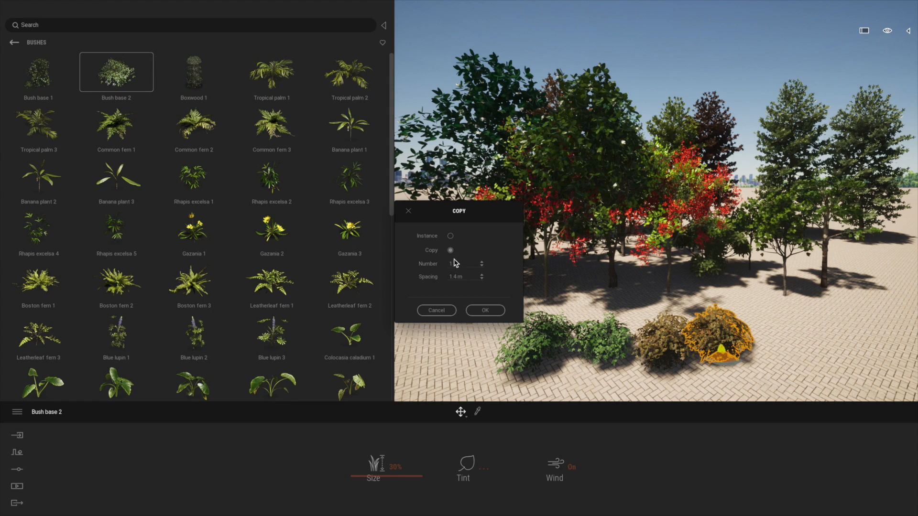
{"action": "left_click", "coordinate": [486, 310]}
{"action": "left_click", "coordinate": [484, 473]}
{"action": "left_click", "coordinate": [389, 271]}
{"action": "left_click", "coordinate": [551, 333]}
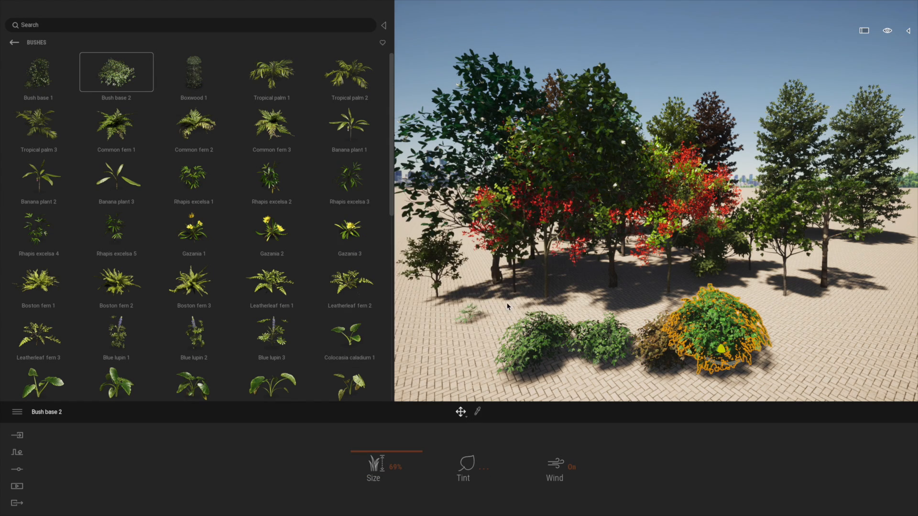
Step: Examine the row of tinted bushes up close from several angles
{"action": "key", "text": "q"}
{"action": "key", "text": "w"}
{"action": "key", "text": "d"}
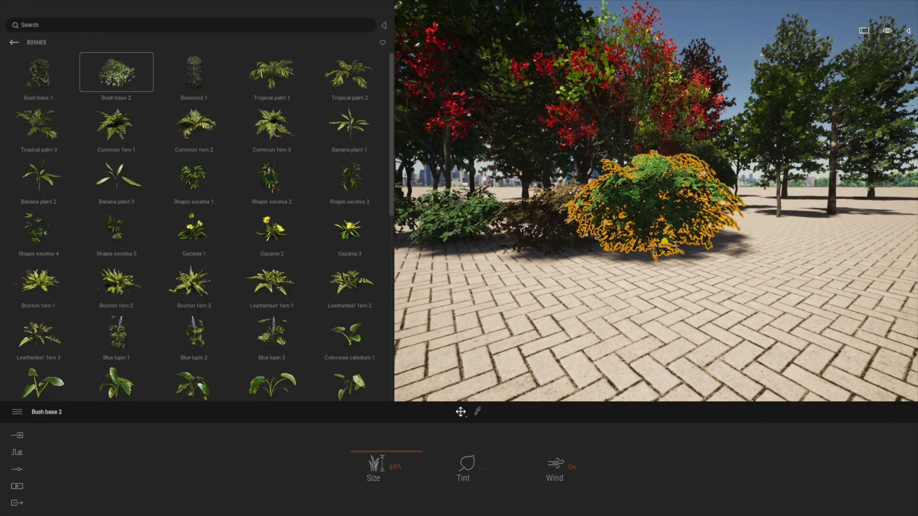
{"action": "key", "text": "a"}
{"action": "mouse_move", "coordinate": [678, 252]}
{"action": "right_mouse_down"}
{"action": "mouse_move", "coordinate": [727, 247]}
{"action": "mouse_move", "coordinate": [686, 251]}
{"action": "right_mouse_up"}
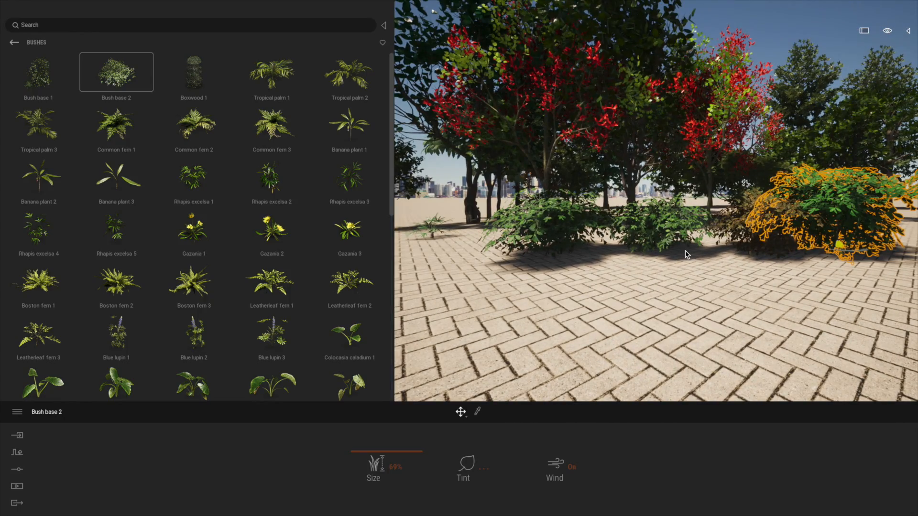
{"action": "key", "text": "w"}
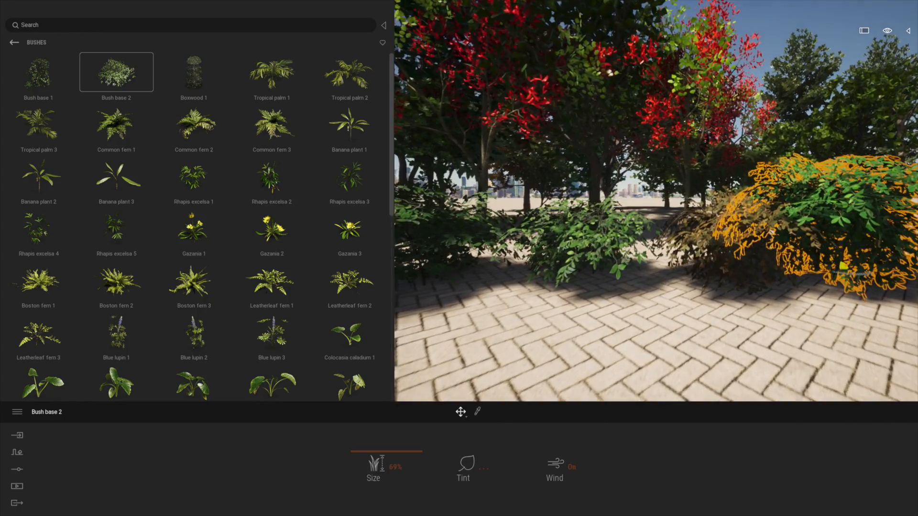
{"action": "key", "text": "e"}
{"action": "right_click_drag", "start_coordinate": [652, 244], "coordinate": [639, 260]}
{"action": "key", "text": "s"}
{"action": "key", "text": "w"}
{"action": "key", "text": "s"}
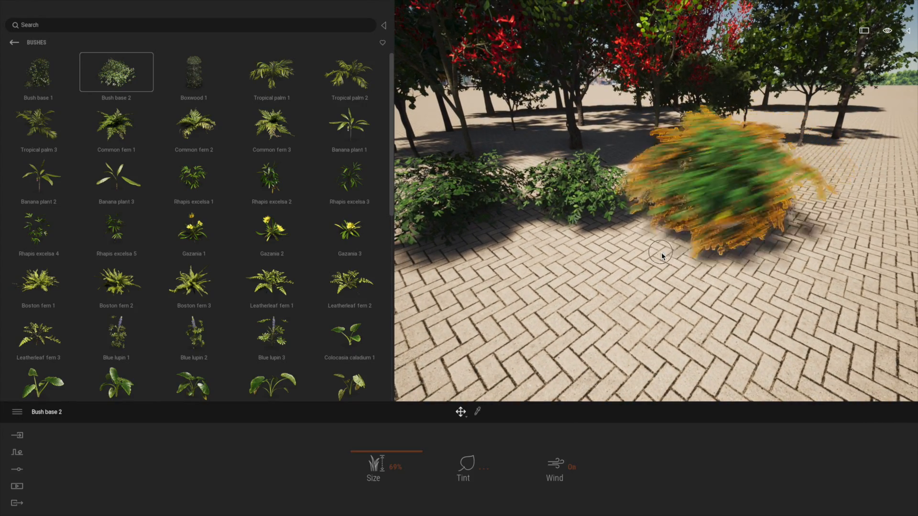
Step: Move the green bush in front of the row and reduce its size to 24%
{"action": "left_click", "coordinate": [622, 272]}
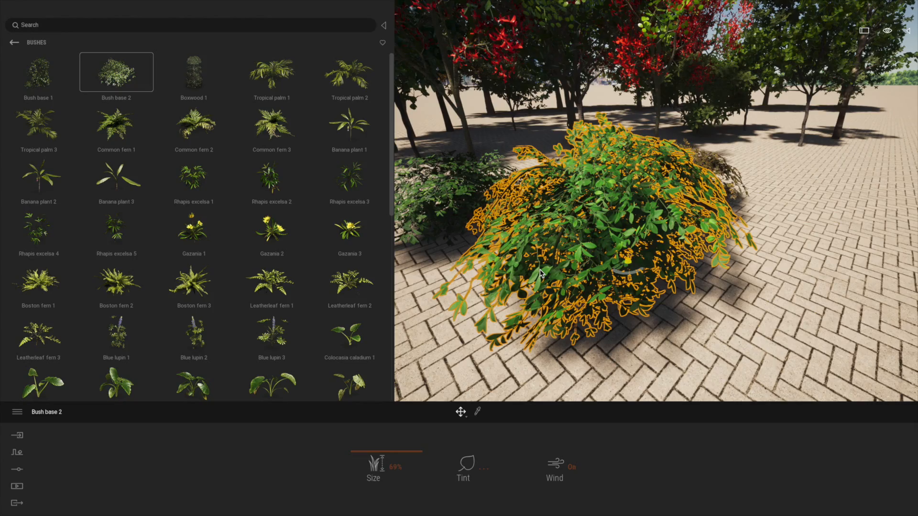
{"action": "key", "text": "a"}
{"action": "key", "text": "a"}
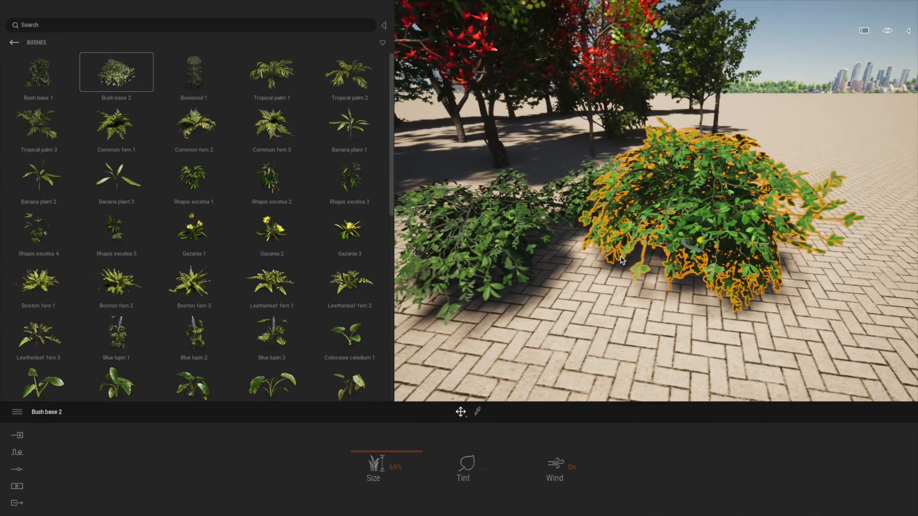
{"action": "left_click_drag", "start_coordinate": [364, 456], "coordinate": [363, 478]}
Step: Tint the smaller of the two linked bushes yellow, #FFF371
{"action": "left_click", "coordinate": [591, 214]}
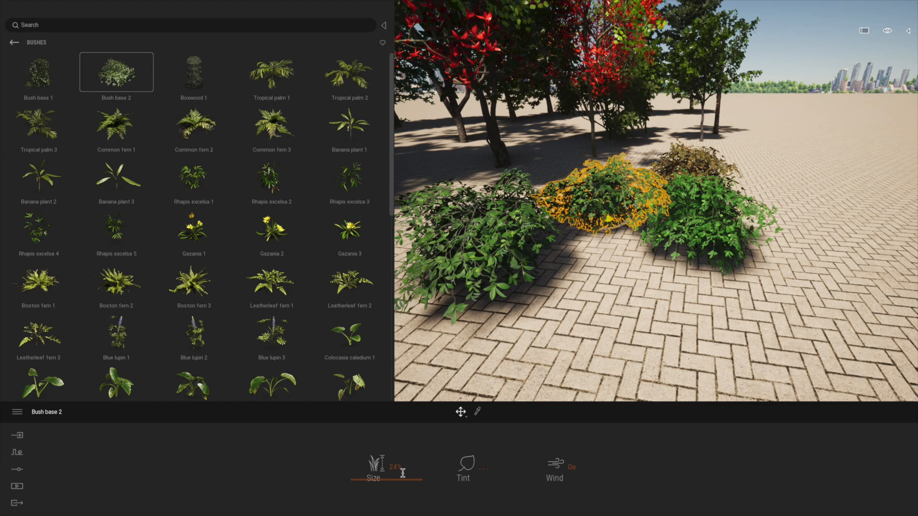
{"action": "left_click", "coordinate": [481, 471]}
{"action": "left_click", "coordinate": [409, 278]}
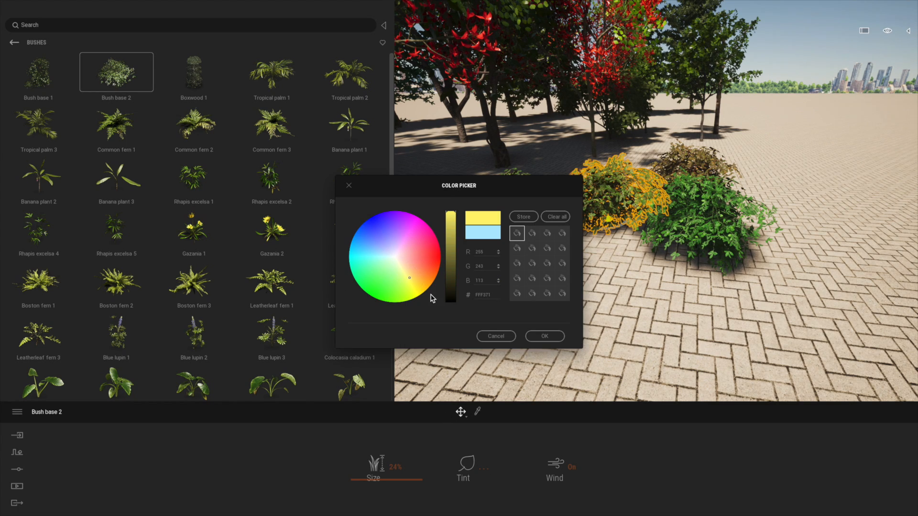
{"action": "left_click", "coordinate": [549, 340]}
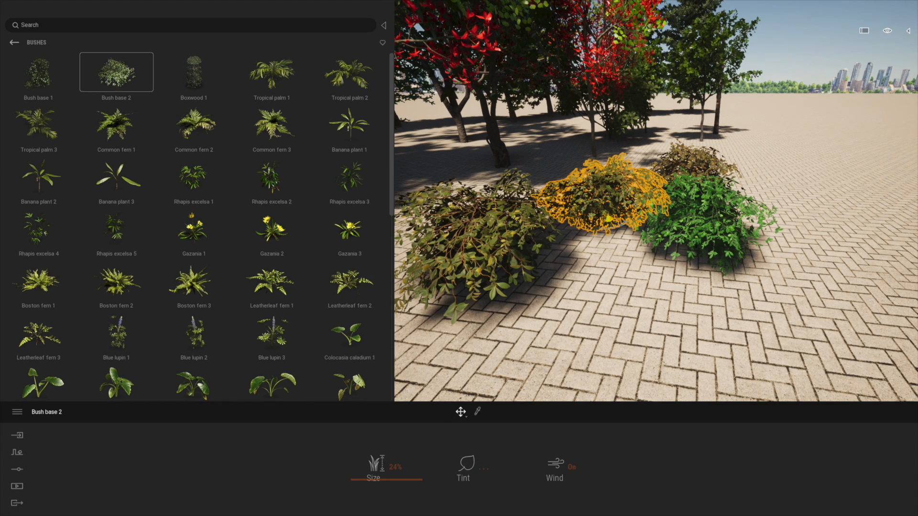
Step: Create a new container above the Bush base 2 entries in the scene graph and name it Bush Group
{"action": "left_click", "coordinate": [908, 32]}
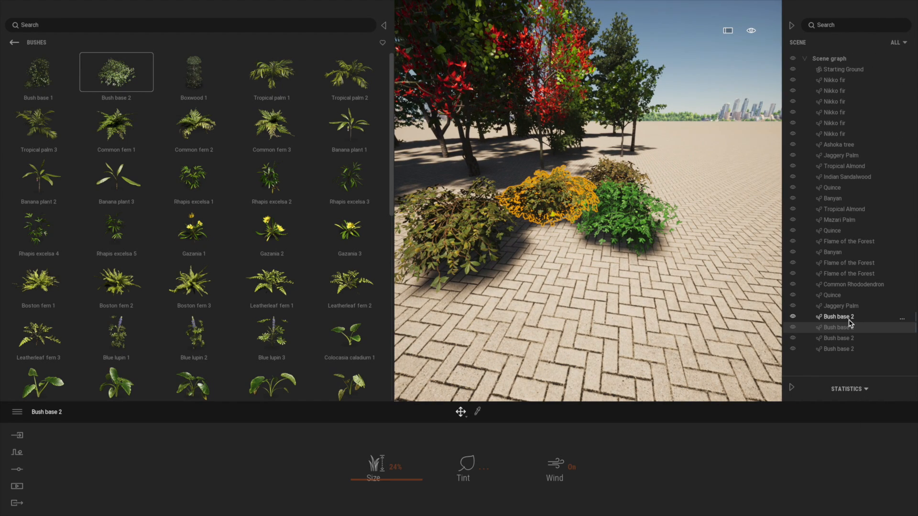
{"action": "left_click", "coordinate": [837, 318]}
{"action": "right_click", "coordinate": [833, 321]}
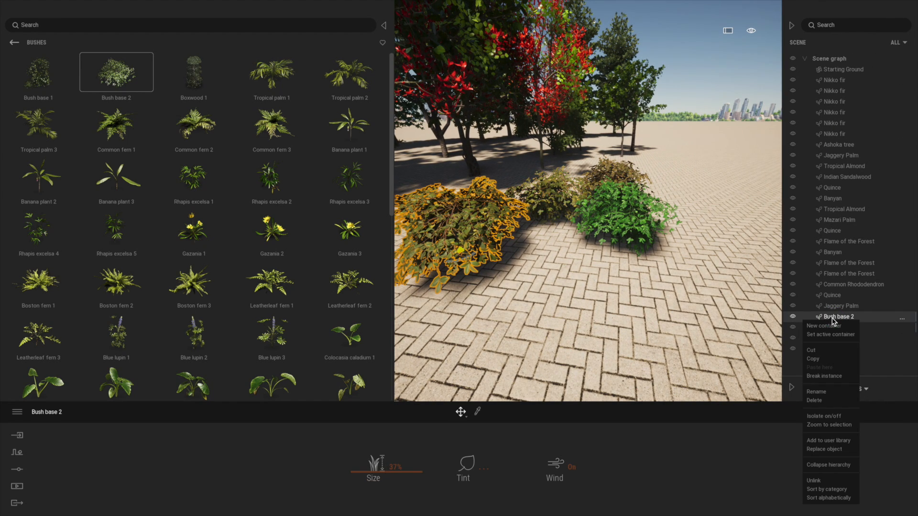
{"action": "left_click", "coordinate": [831, 327]}
{"action": "left_click_drag", "start_coordinate": [827, 328], "coordinate": [829, 313]}
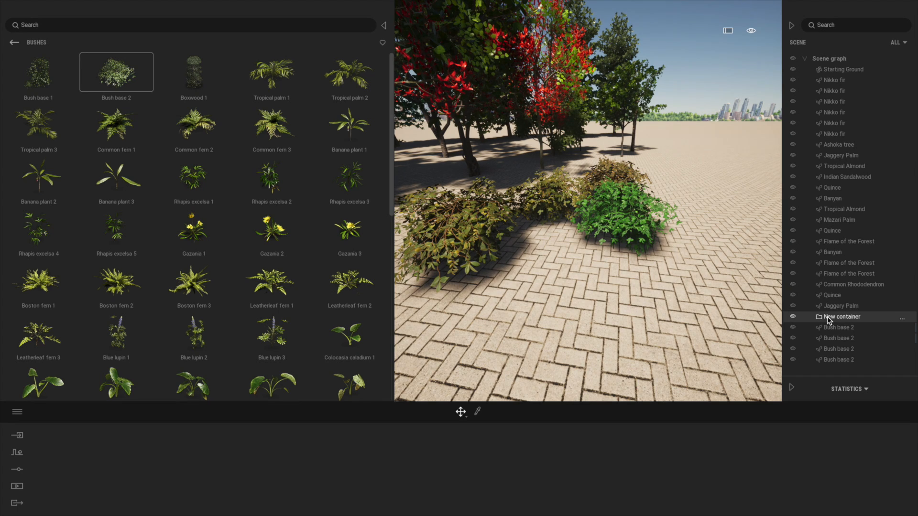
{"action": "right_click", "coordinate": [830, 321]}
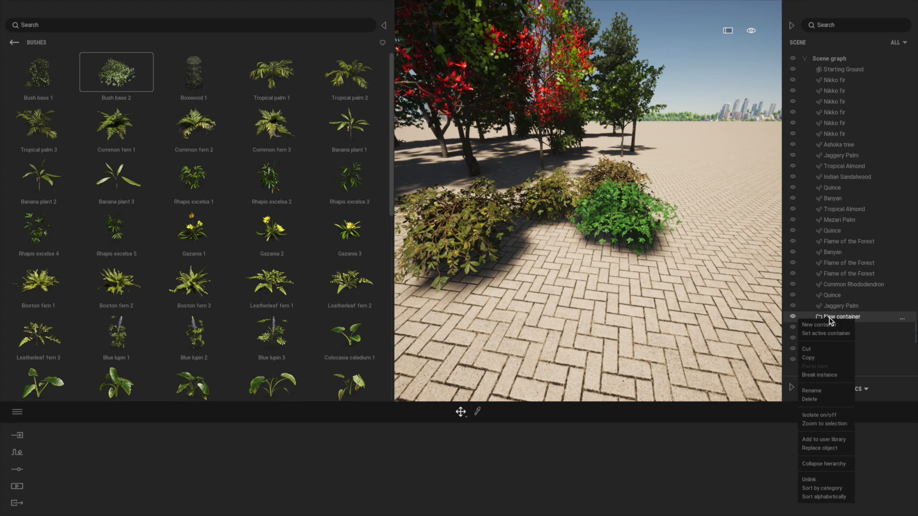
{"action": "left_click", "coordinate": [812, 391]}
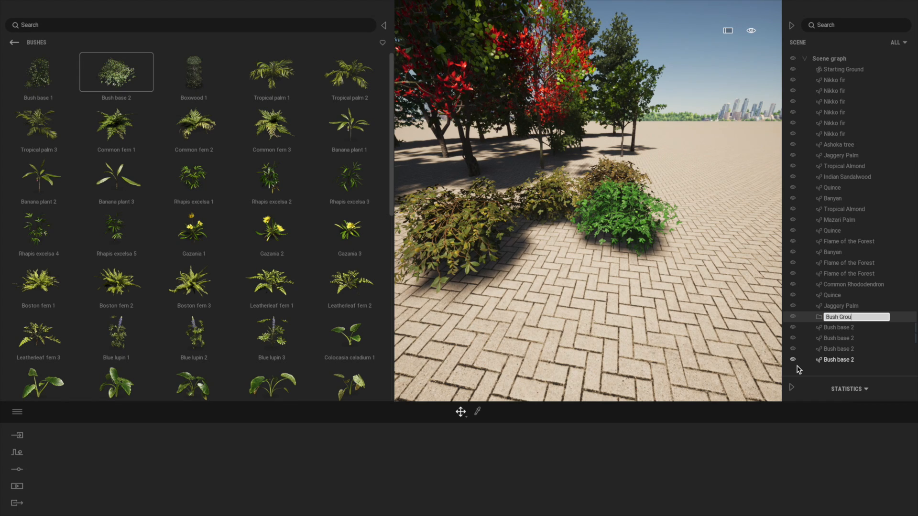
Step: Move all four Bush base 2 objects into the Bush Group container
{"action": "left_click", "coordinate": [850, 329]}
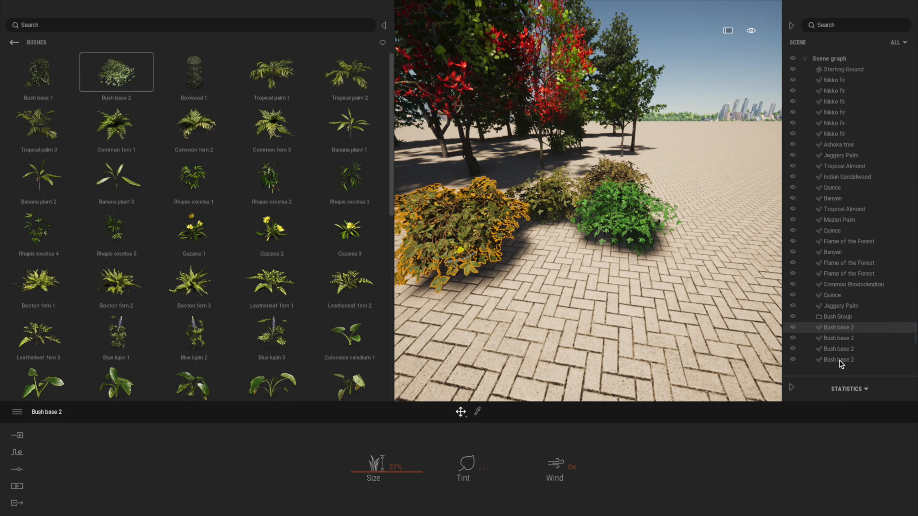
{"action": "left_click", "coordinate": [896, 362], "text": "shift"}
{"action": "left_click_drag", "start_coordinate": [837, 328], "coordinate": [840, 322]}
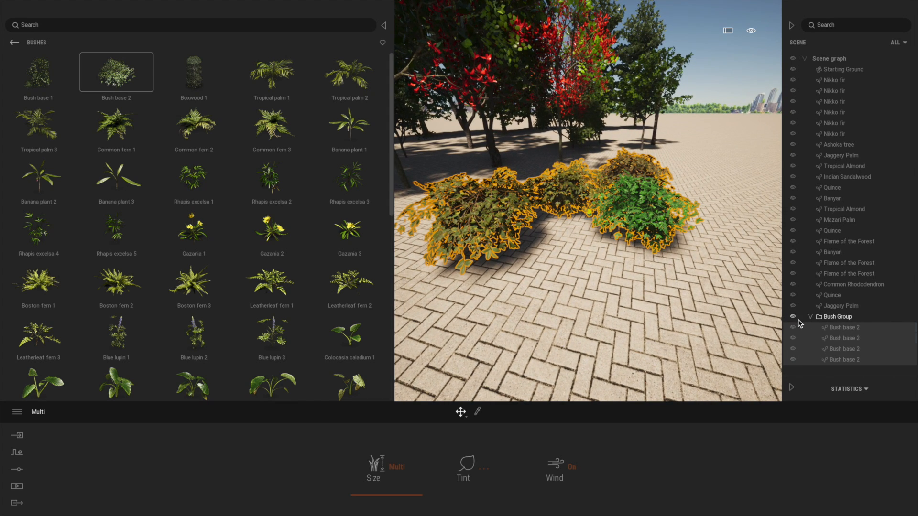
Step: Move the green bush closer to the two yellow-tinted bushes and select the orange-tinted bush behind it
{"action": "left_click", "coordinate": [844, 338]}
{"action": "left_click", "coordinate": [623, 230]}
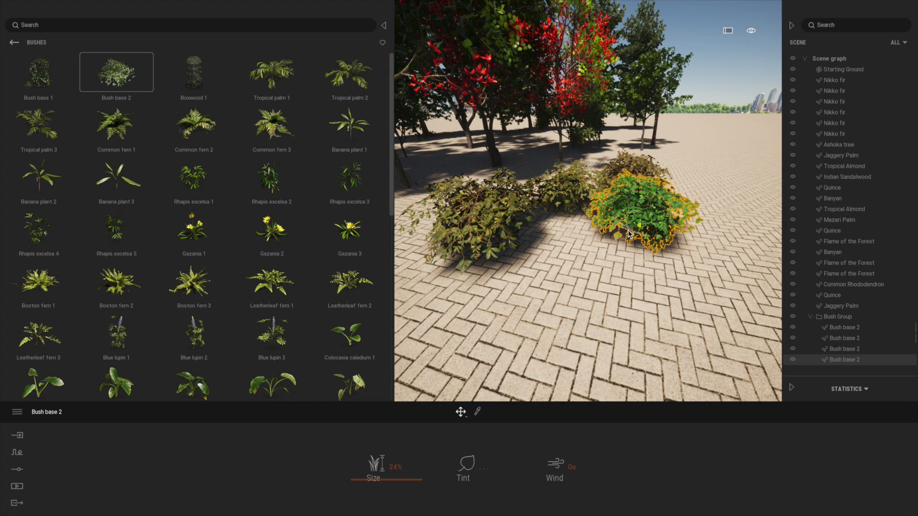
{"action": "left_click_drag", "start_coordinate": [635, 231], "coordinate": [565, 239]}
{"action": "left_click", "coordinate": [626, 193]}
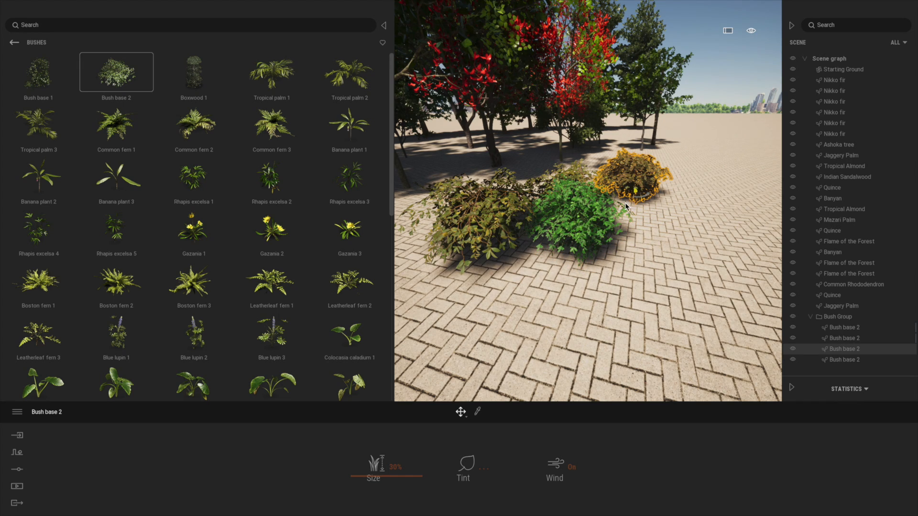
Step: Move the orange-tinted bush up against the green one and add the Bush Group container to the user library
{"action": "left_click_drag", "start_coordinate": [638, 196], "coordinate": [624, 199]}
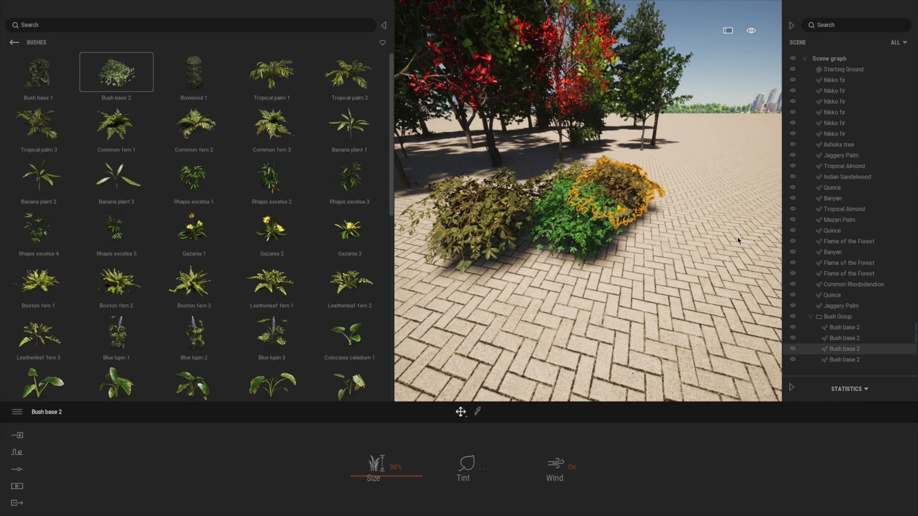
{"action": "left_click", "coordinate": [829, 318]}
{"action": "right_click", "coordinate": [829, 320]}
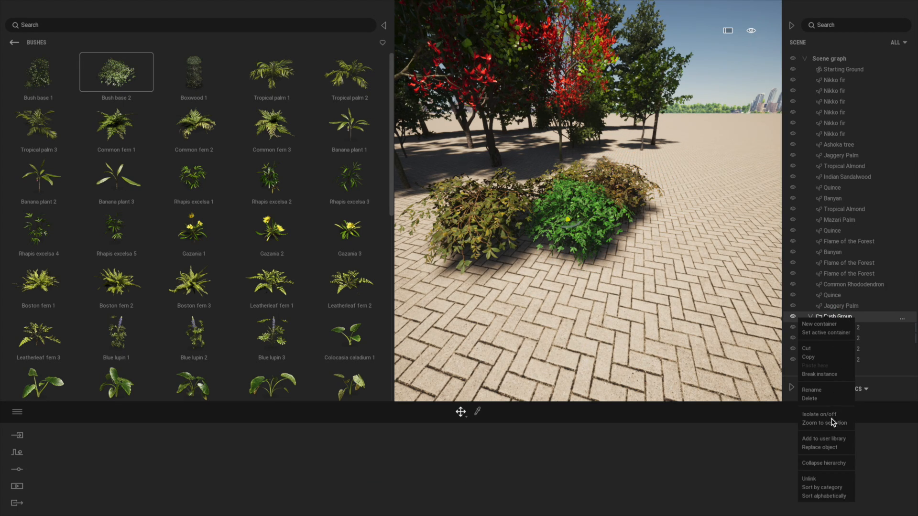
{"action": "left_click", "coordinate": [829, 439]}
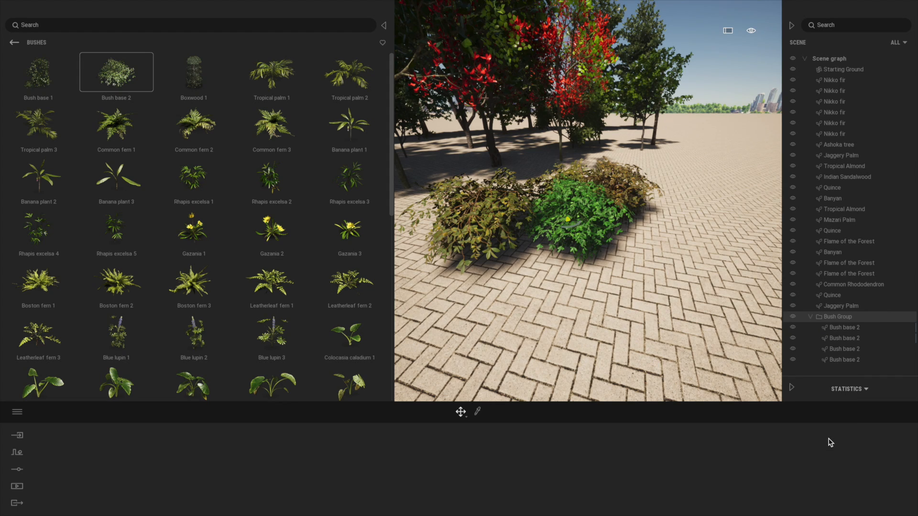
Step: Place Bush Group from the user library on the paving and make one instance of it on the other side of the original
{"action": "left_click", "coordinate": [15, 43]}
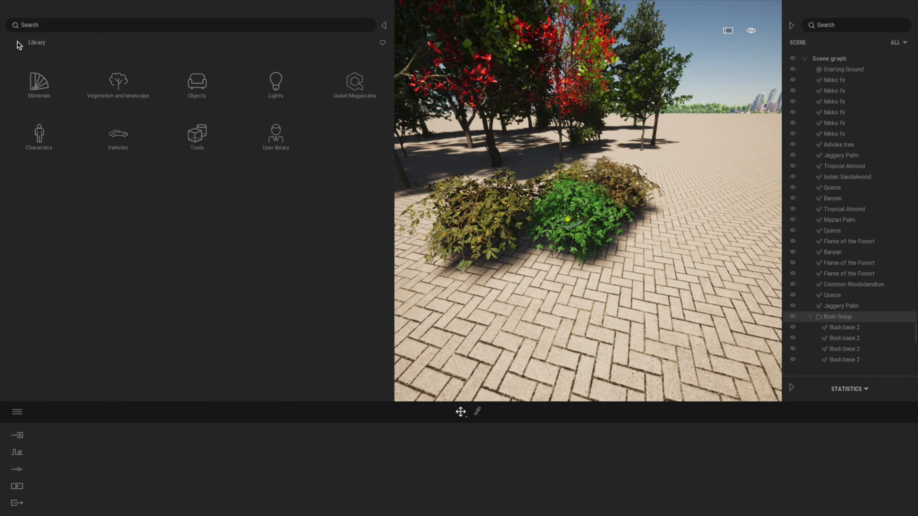
{"action": "left_click", "coordinate": [276, 136]}
{"action": "left_click_drag", "start_coordinate": [394, 78], "coordinate": [236, 79]}
{"action": "scroll", "coordinate": [453, 218], "scroll_direction": "down", "scroll_amount": 2}
{"action": "right_click_drag", "start_coordinate": [453, 218], "coordinate": [407, 210]}
{"action": "scroll", "coordinate": [406, 211], "scroll_direction": "down", "scroll_amount": 4}
{"action": "left_click_drag", "start_coordinate": [123, 131], "coordinate": [716, 281]}
{"action": "left_click_drag", "start_coordinate": [674, 259], "coordinate": [362, 231]}
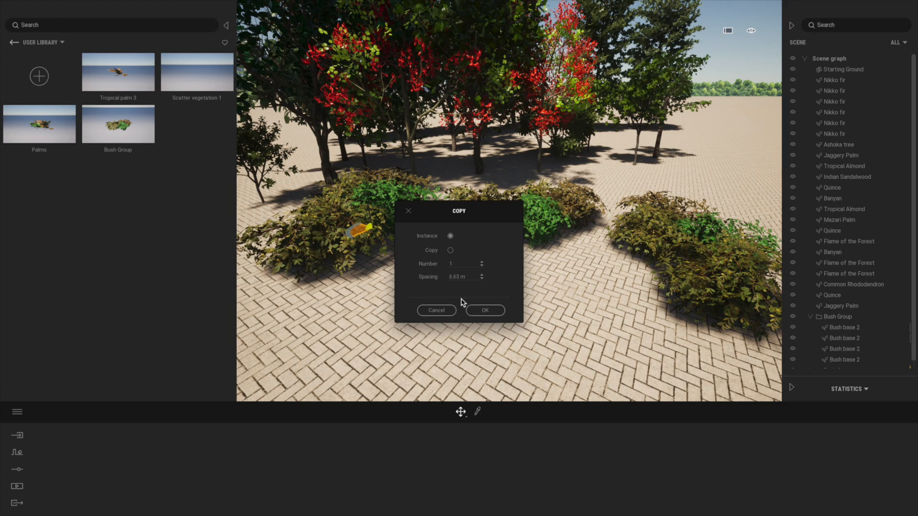
{"action": "left_click", "coordinate": [484, 311]}
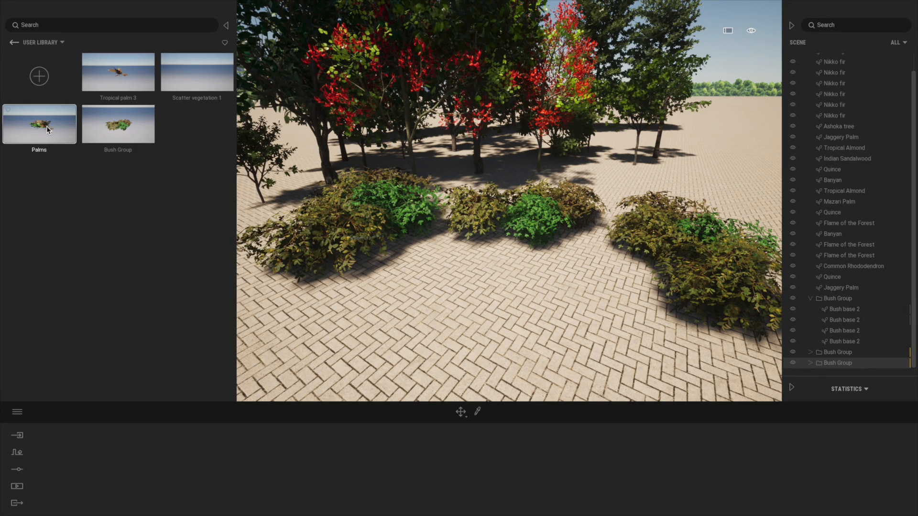
Step: Place several Palms groups from the user library side by side in front of the bush groups
{"action": "left_click_drag", "start_coordinate": [367, 317], "coordinate": [498, 307]}
{"action": "scroll", "coordinate": [445, 320], "scroll_direction": "down", "scroll_amount": 3}
{"action": "left_click", "coordinate": [499, 305]}
{"action": "scroll", "coordinate": [536, 309], "scroll_direction": "down", "scroll_amount": 2}
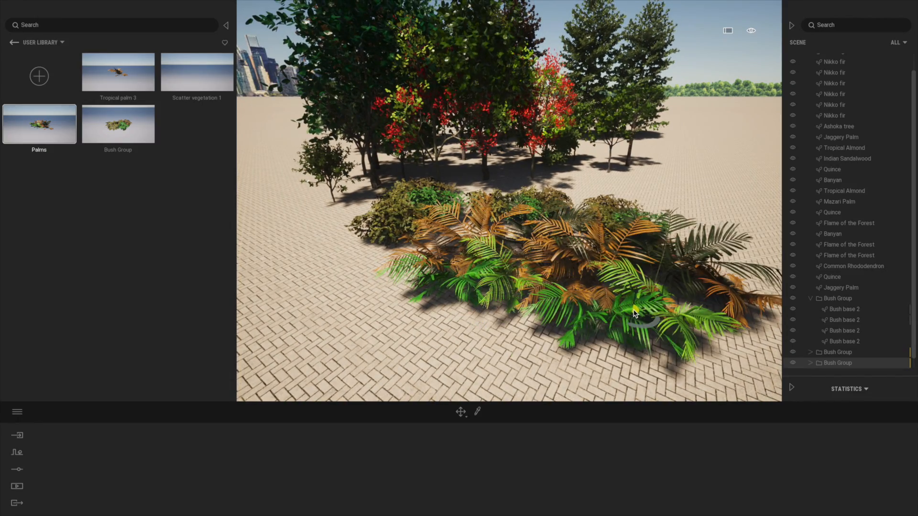
{"action": "left_click", "coordinate": [645, 317]}
{"action": "left_click", "coordinate": [369, 274]}
{"action": "left_click", "coordinate": [420, 317]}
{"action": "middle_click_drag", "start_coordinate": [522, 233], "coordinate": [567, 229], "text": "shift"}
{"action": "middle_click_drag", "start_coordinate": [588, 311], "coordinate": [576, 313], "text": "shift"}
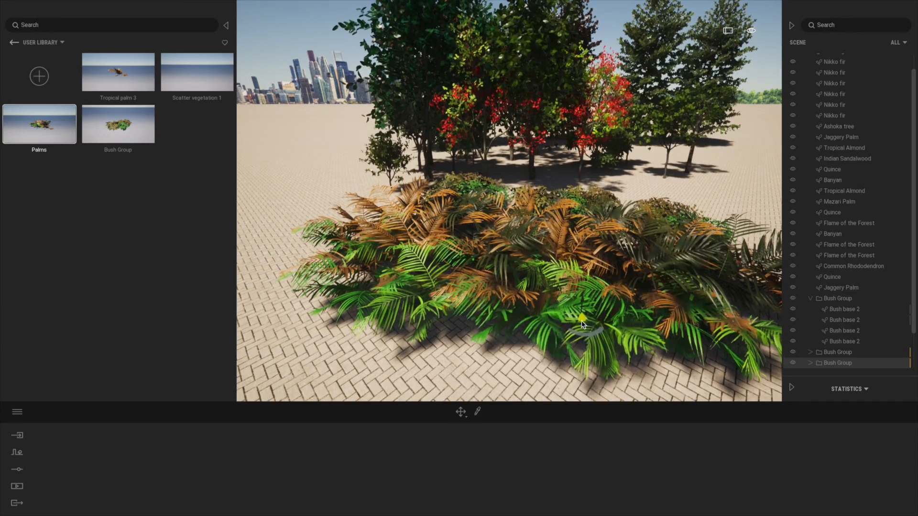
{"action": "left_click", "coordinate": [514, 306]}
{"action": "right_click_drag", "start_coordinate": [512, 309], "coordinate": [521, 300]}
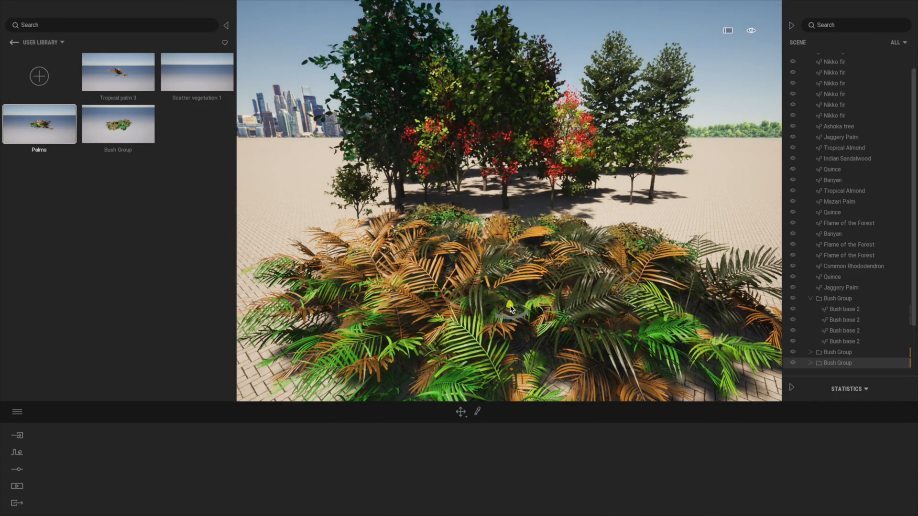
{"action": "scroll", "coordinate": [510, 309], "scroll_direction": "up", "scroll_amount": 3}
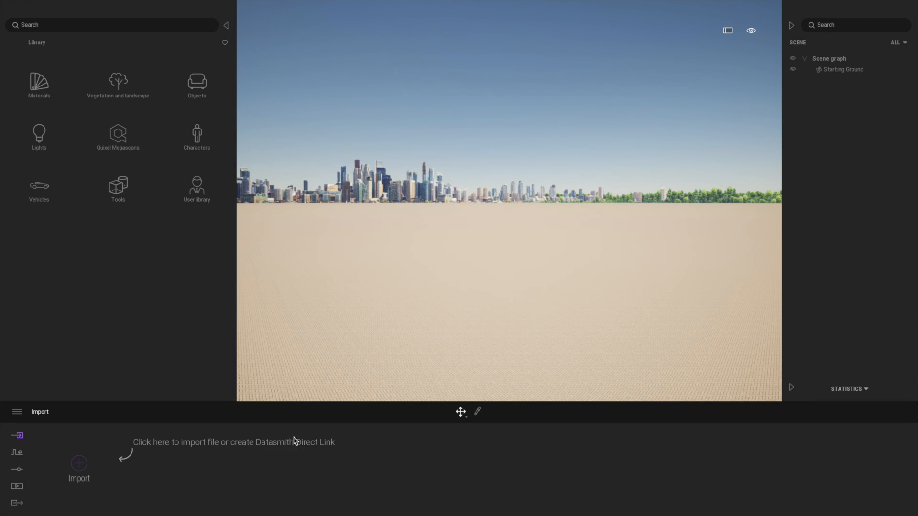
Step: Examine the Direct Link import options and close the import dialog
{"action": "left_click", "coordinate": [80, 464]}
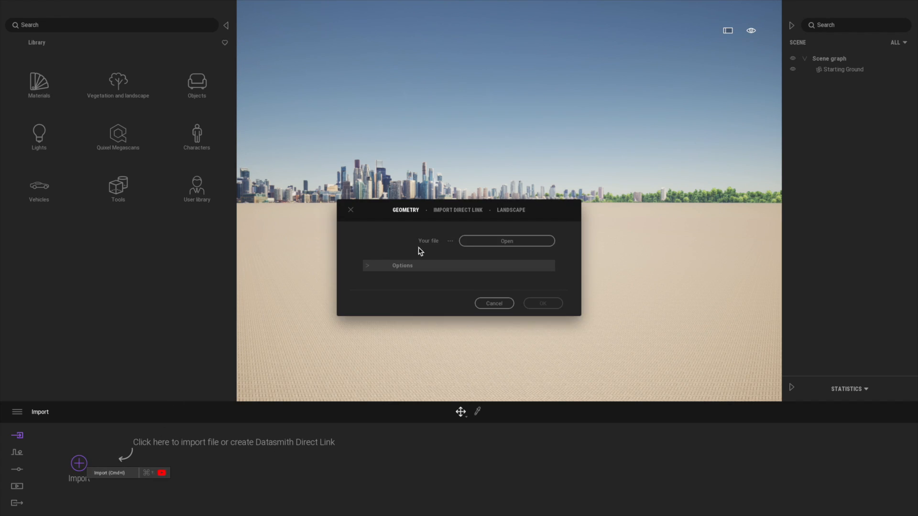
{"action": "left_click", "coordinate": [449, 211]}
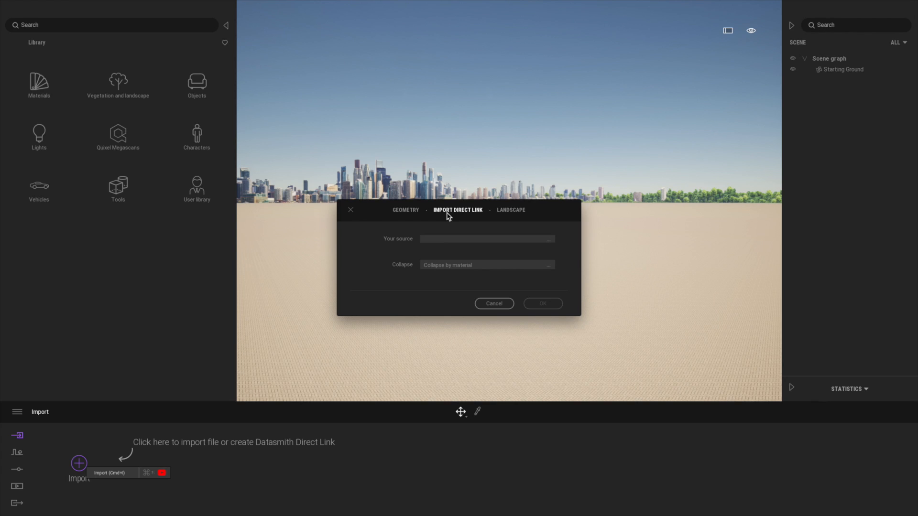
{"action": "left_click", "coordinate": [351, 210]}
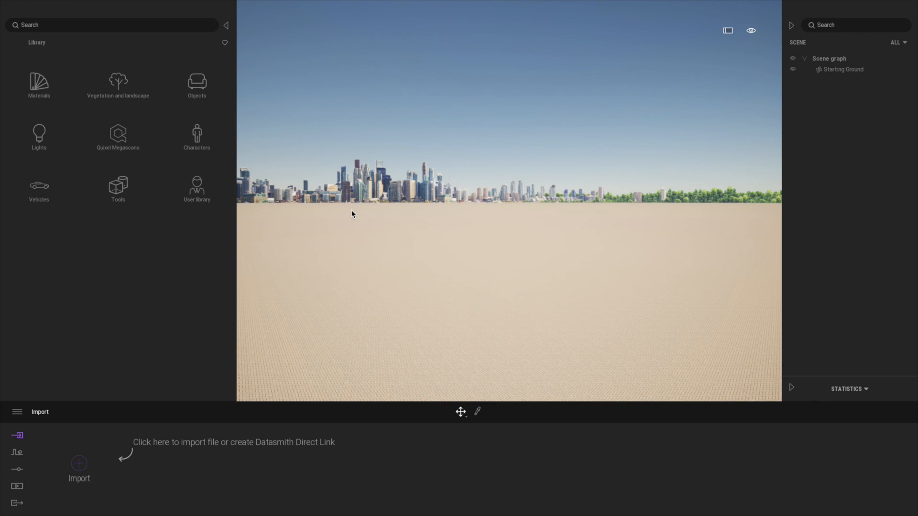
Step: Switch to Vectorworks 2021 and start an Unreal Datasmith export of the Option 5 house model
{"action": "mouse_move", "coordinate": [658, 515]}
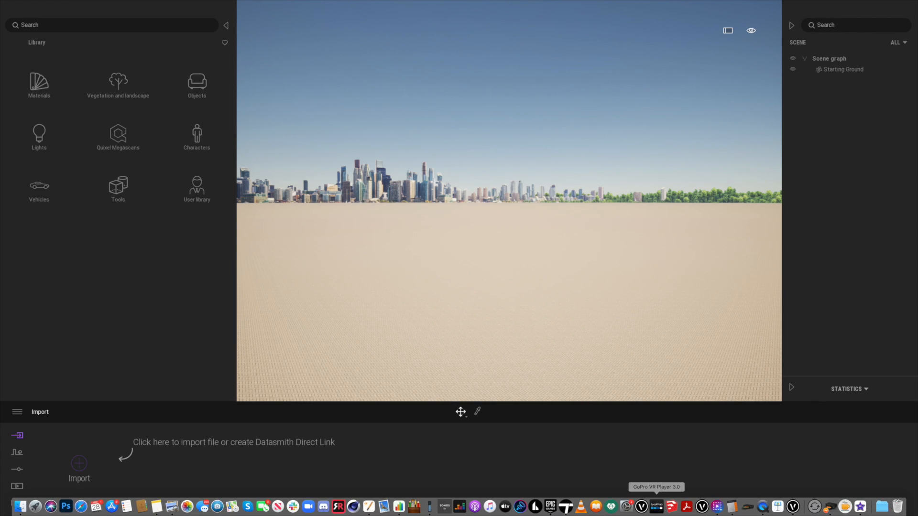
{"action": "left_click", "coordinate": [795, 509]}
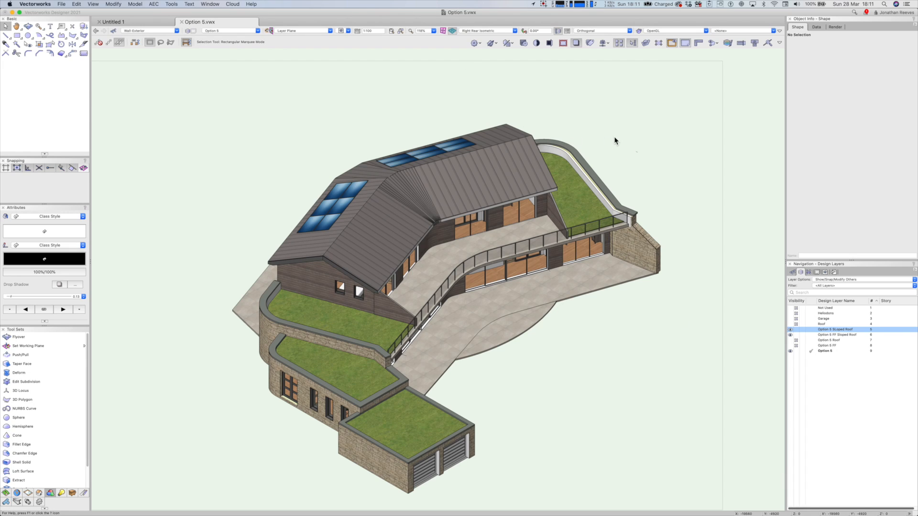
{"action": "key", "text": "shift+c"}
{"action": "left_click_drag", "start_coordinate": [582, 353], "coordinate": [555, 344]}
{"action": "key", "text": "x"}
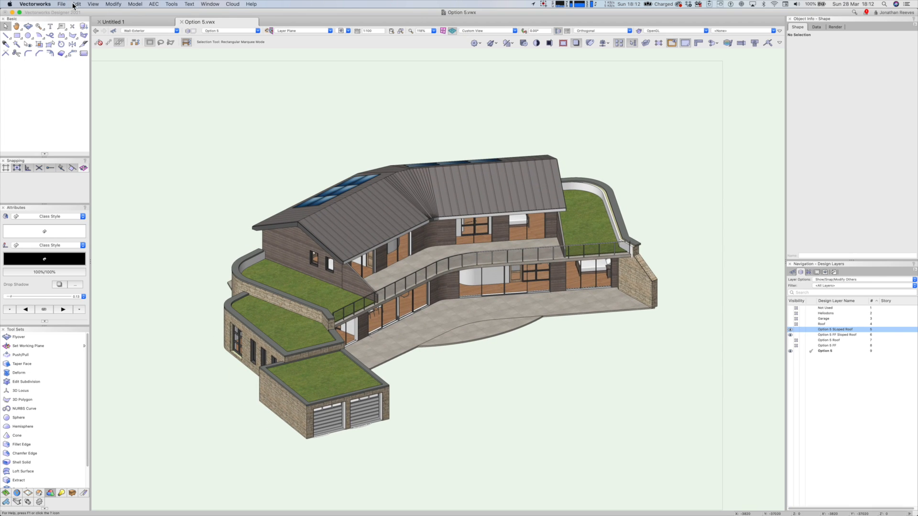
{"action": "left_click", "coordinate": [61, 4]}
{"action": "left_click", "coordinate": [90, 161]}
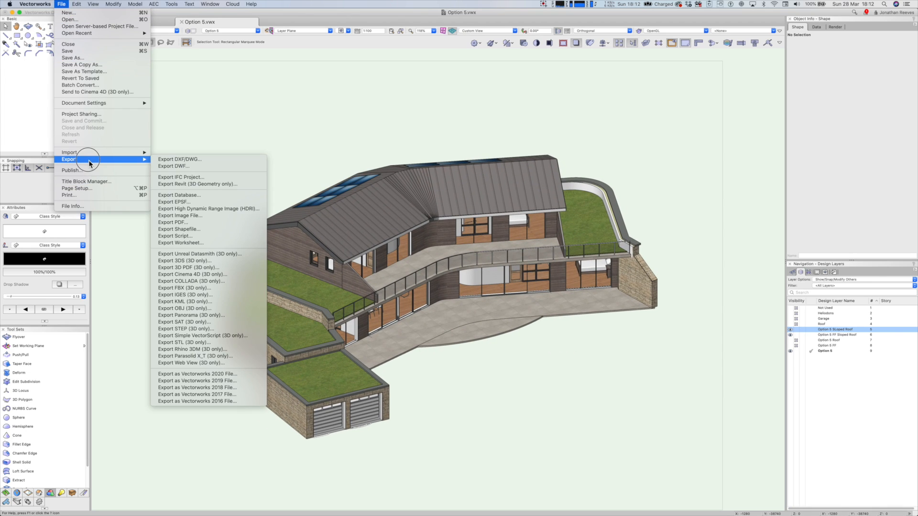
{"action": "left_click", "coordinate": [212, 275]}
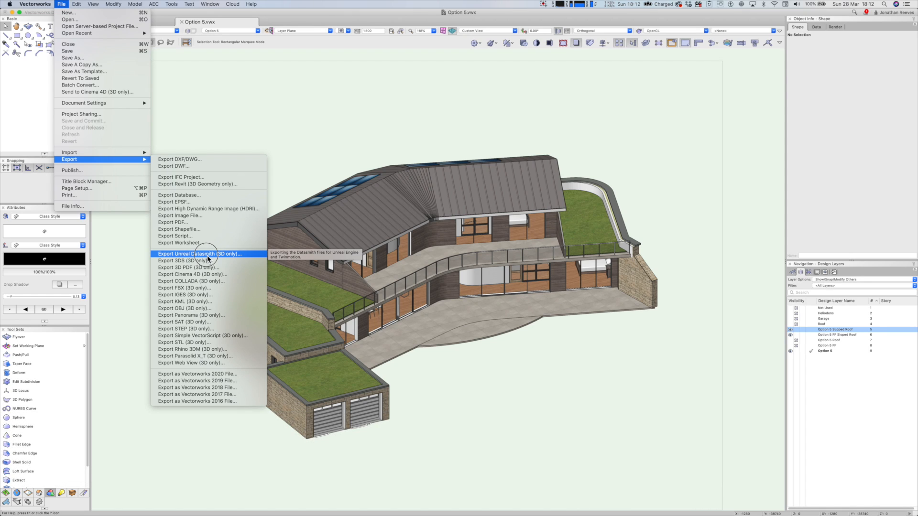
{"action": "left_click", "coordinate": [208, 258]}
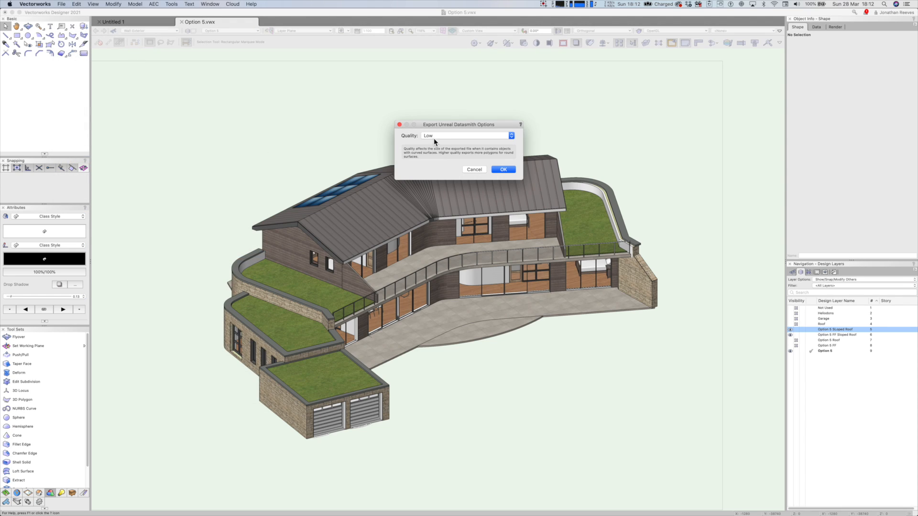
Step: Set the Datasmith export quality to High and save Option_5.udatasmith in the Twinmotion 2021 Release folder
{"action": "left_click", "coordinate": [435, 137]}
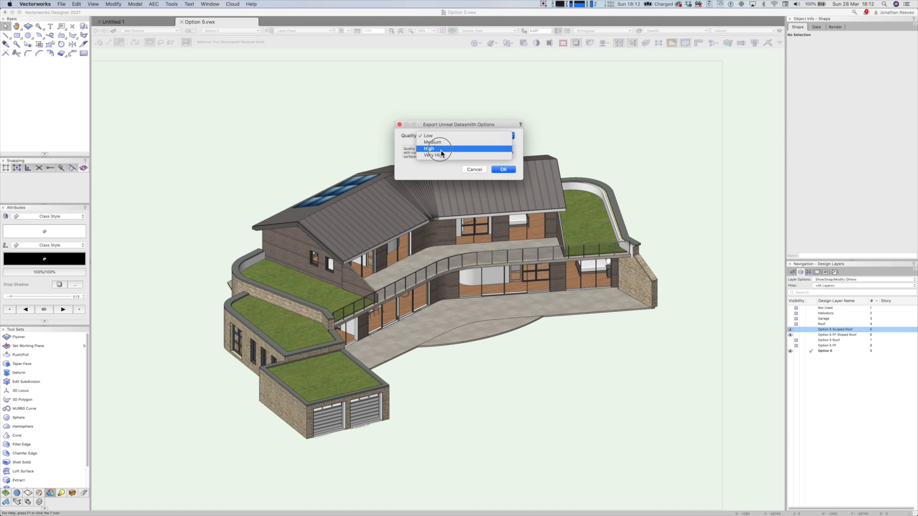
{"action": "left_click", "coordinate": [440, 148]}
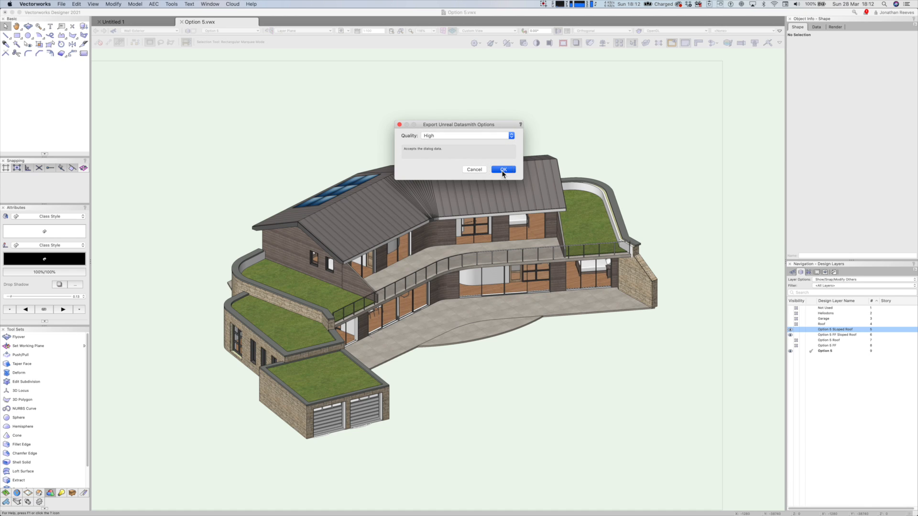
{"action": "left_click", "coordinate": [501, 170]}
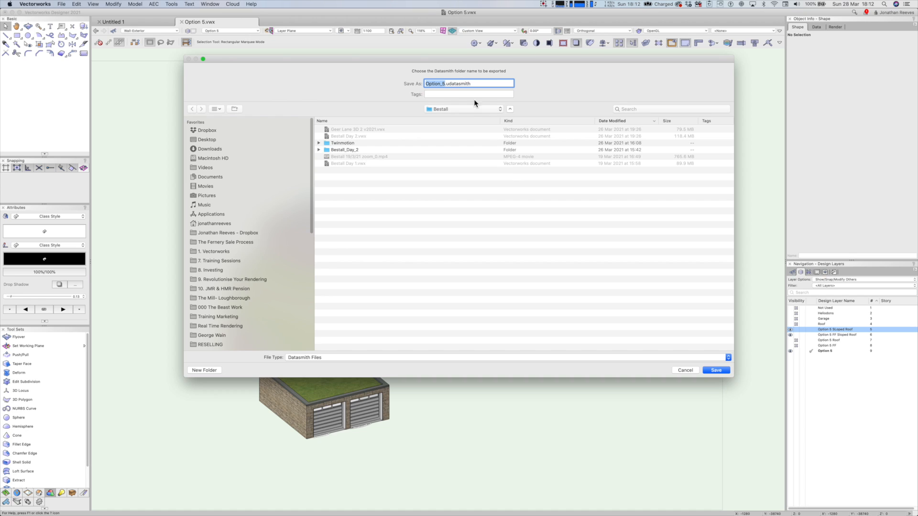
{"action": "left_click", "coordinate": [455, 109]}
{"action": "left_click", "coordinate": [466, 165]}
{"action": "left_click", "coordinate": [716, 371]}
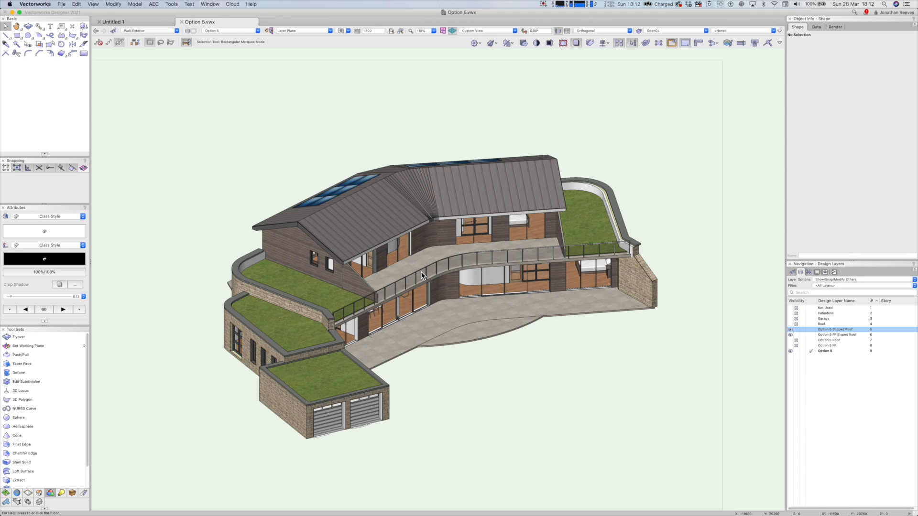
Step: Switch back to Twinmotion and start a geometry import, opening the file chooser
{"action": "mouse_move", "coordinate": [566, 512]}
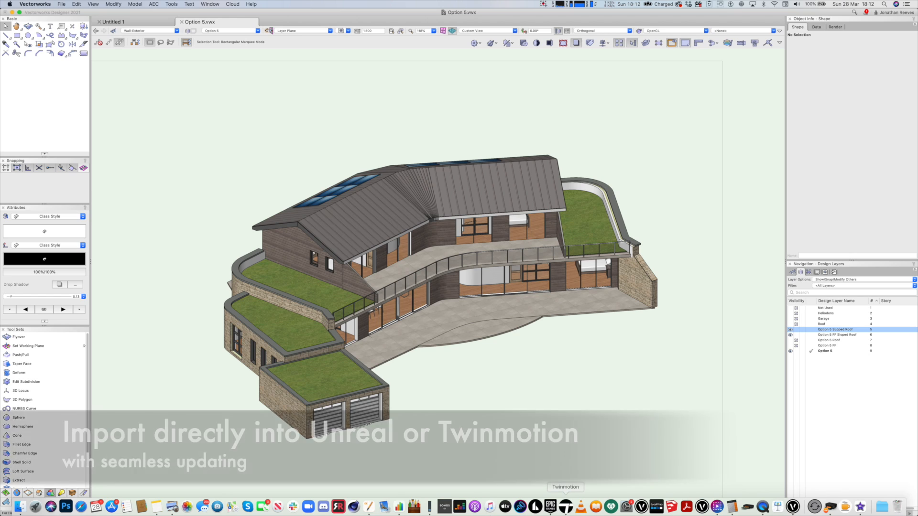
{"action": "left_click", "coordinate": [566, 506]}
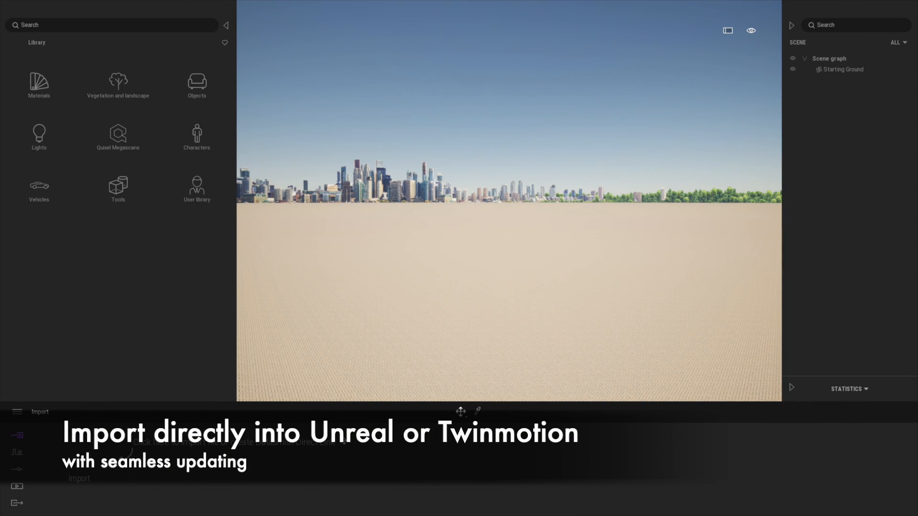
{"action": "left_click", "coordinate": [79, 463]}
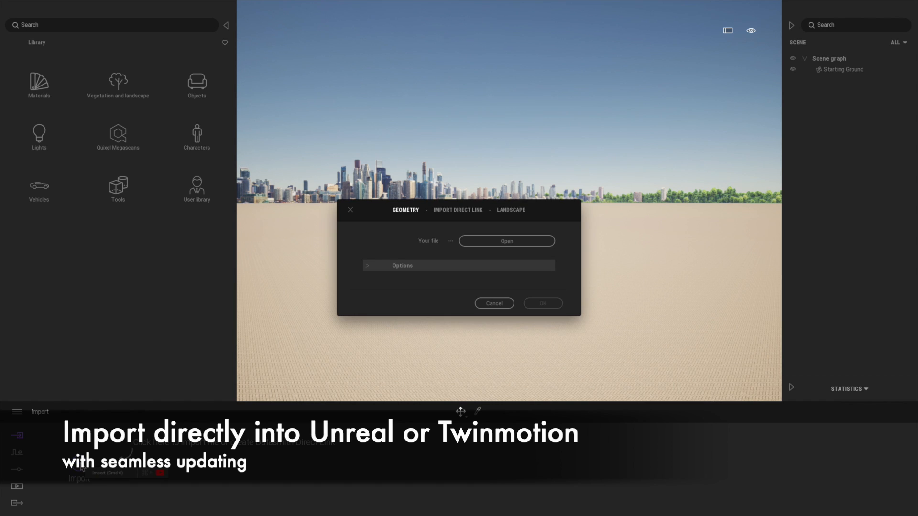
{"action": "left_click", "coordinate": [470, 216]}
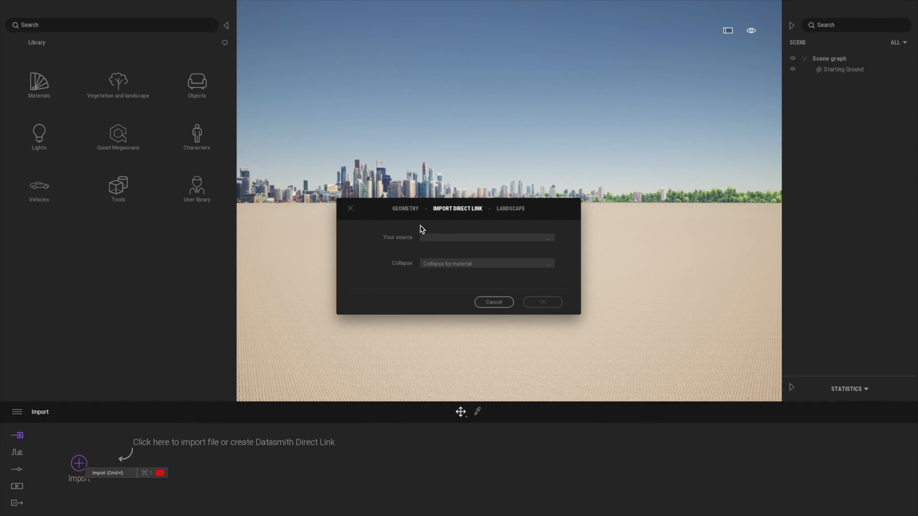
{"action": "left_click", "coordinate": [412, 211]}
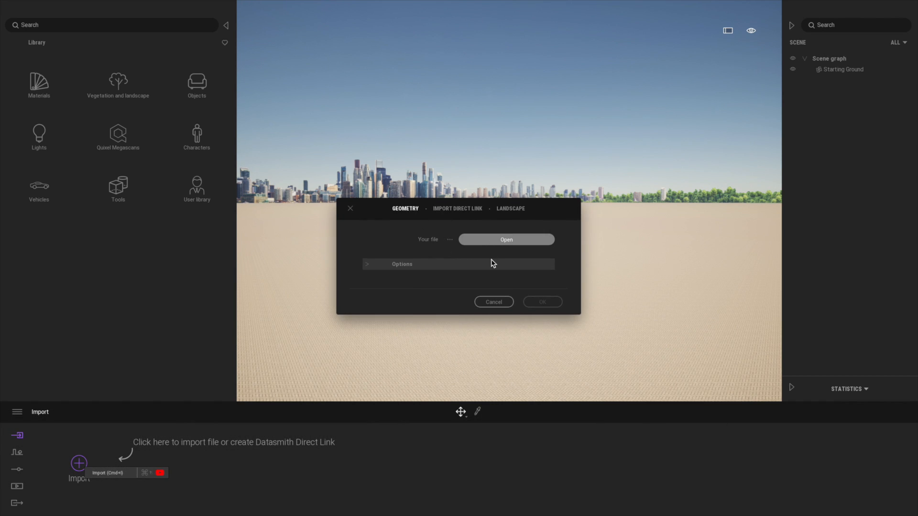
{"action": "left_click", "coordinate": [478, 244]}
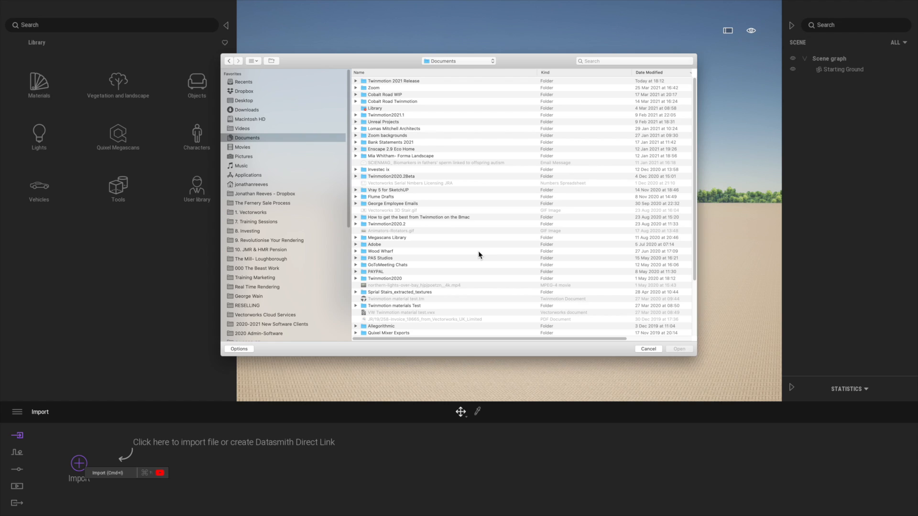
Step: Select Option_5.udatasmith in the Option_5 folder within Twinmotion 2021 Release as the file to import
{"action": "left_click", "coordinate": [457, 61]}
{"action": "left_click", "coordinate": [455, 103]}
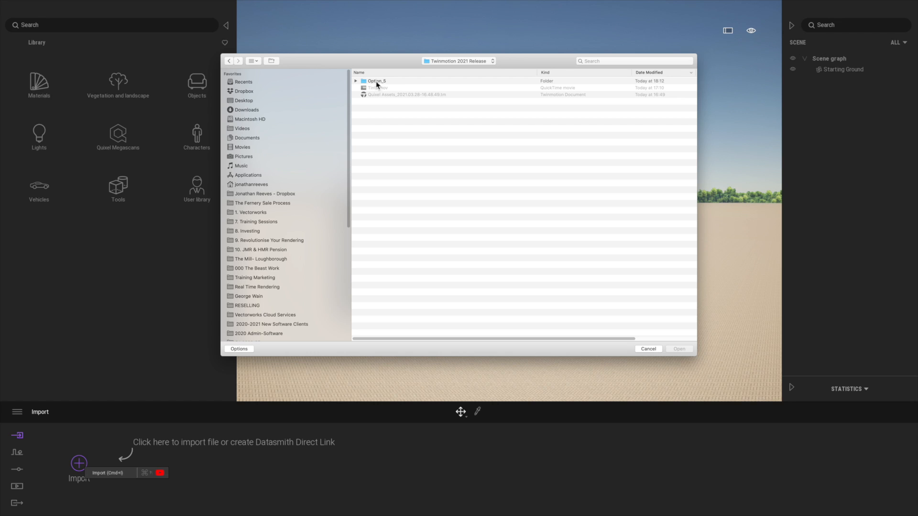
{"action": "left_click", "coordinate": [356, 81]}
{"action": "left_click", "coordinate": [408, 88]}
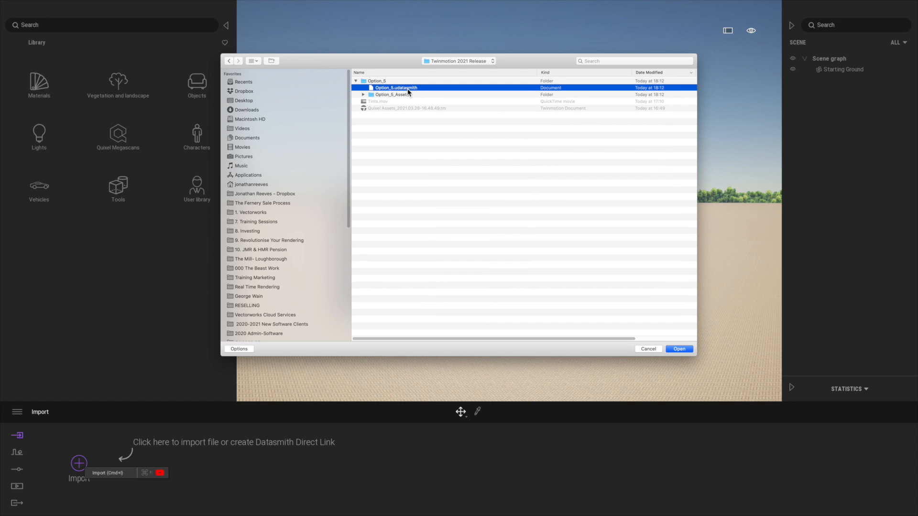
Step: Inspect the contents of the Option_5_Assets folder and the importable file extension groups, keeping Option_5.udatasmith selected
{"action": "left_click", "coordinate": [364, 95]}
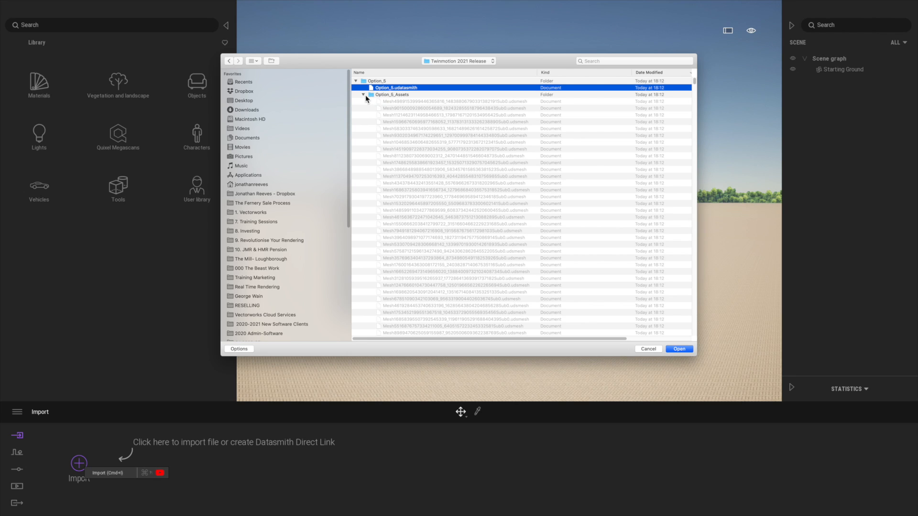
{"action": "left_click", "coordinate": [363, 95]}
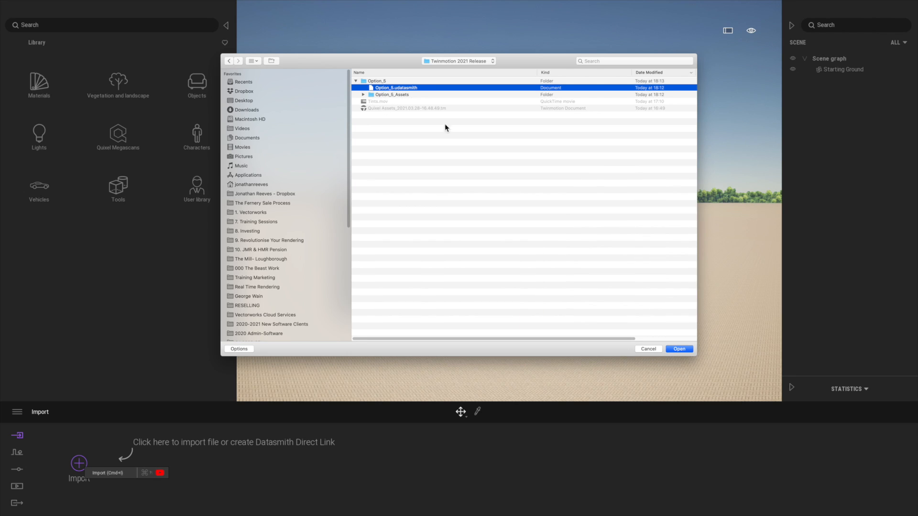
{"action": "left_click", "coordinate": [248, 349]}
{"action": "left_click", "coordinate": [474, 319]}
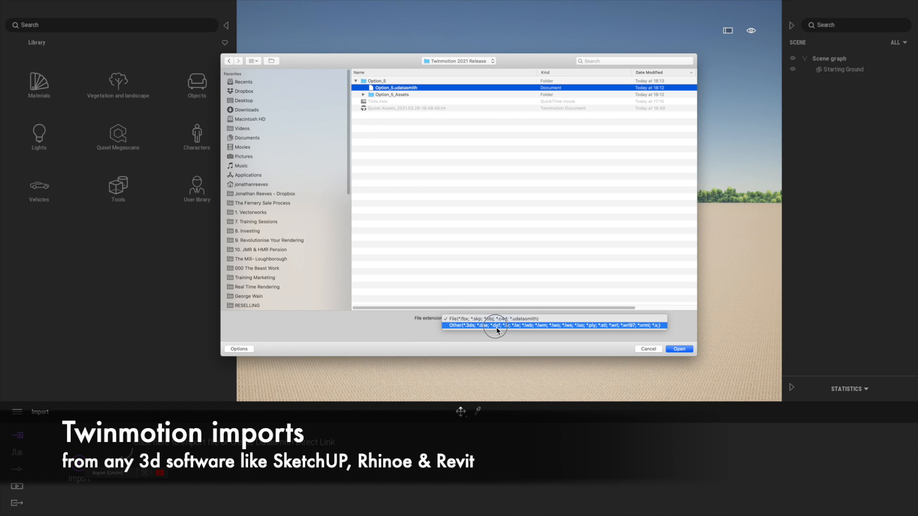
{"action": "left_click", "coordinate": [381, 336]}
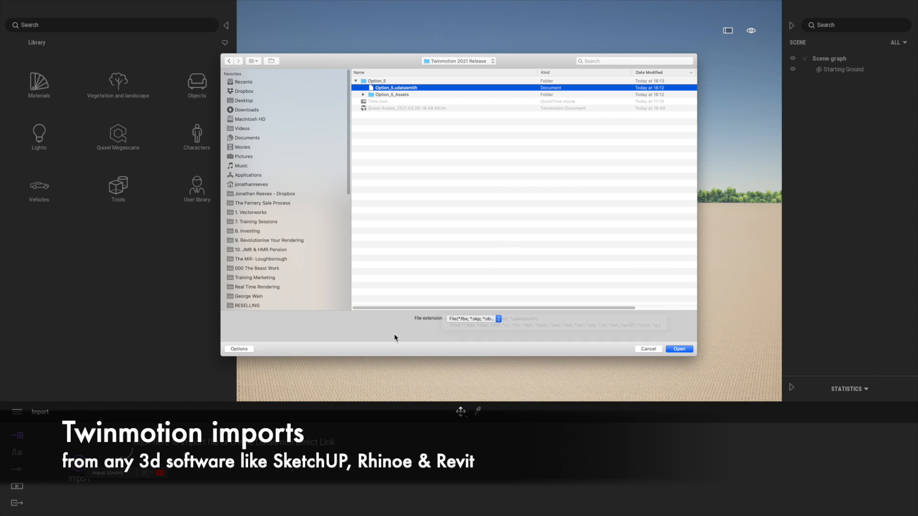
Step: Import Option_5.udatasmith with the Collapse option set to Keep hierarchy
{"action": "left_click", "coordinate": [681, 350]}
{"action": "left_click", "coordinate": [367, 264]}
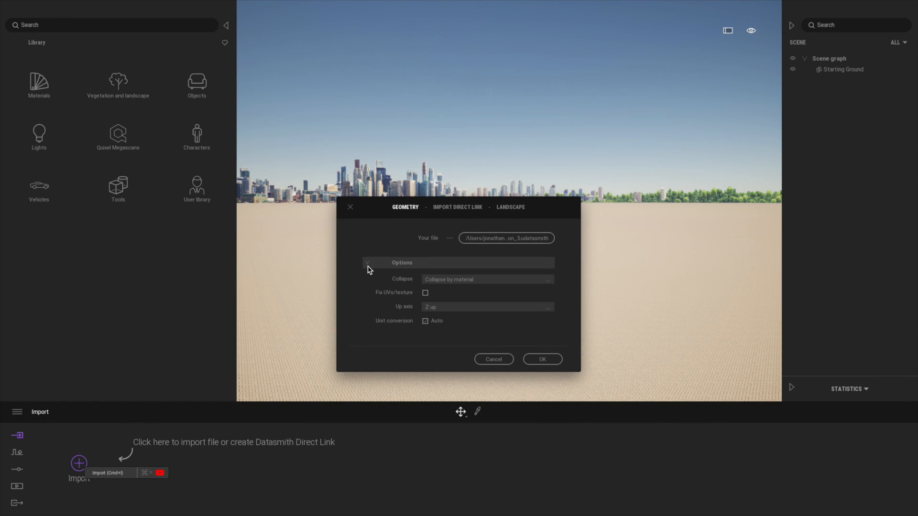
{"action": "left_click", "coordinate": [478, 283]}
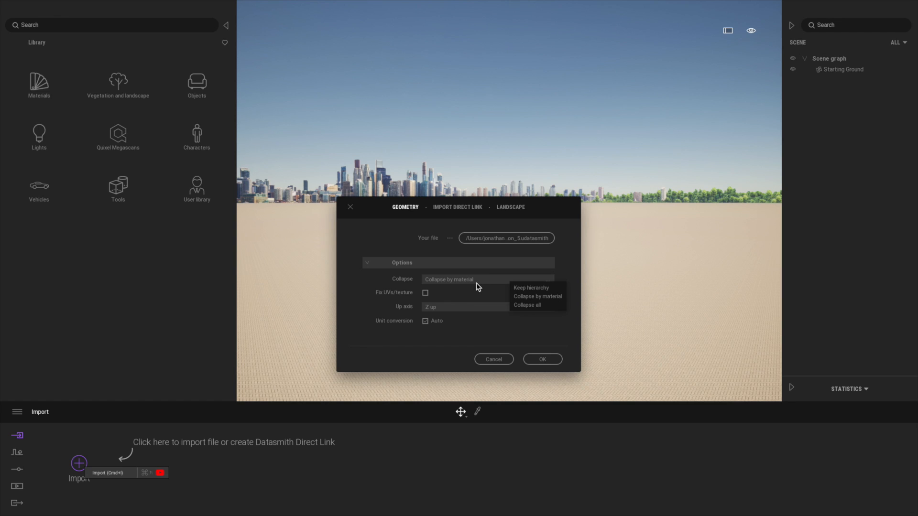
{"action": "left_click", "coordinate": [547, 289]}
{"action": "left_click", "coordinate": [469, 282]}
{"action": "left_click", "coordinate": [552, 359]}
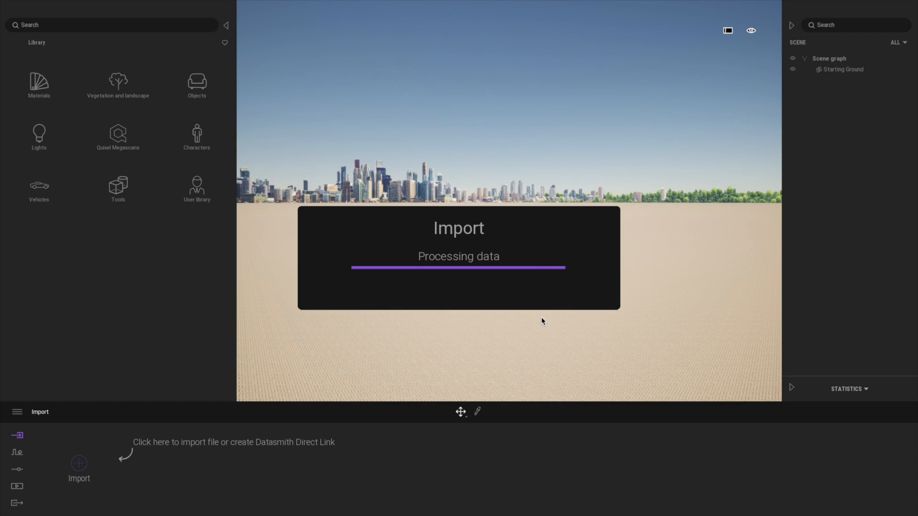
Step: Focus on the imported Option_5 house and view it from all round, ending on the curved terrace side from above
{"action": "left_click", "coordinate": [832, 81]}
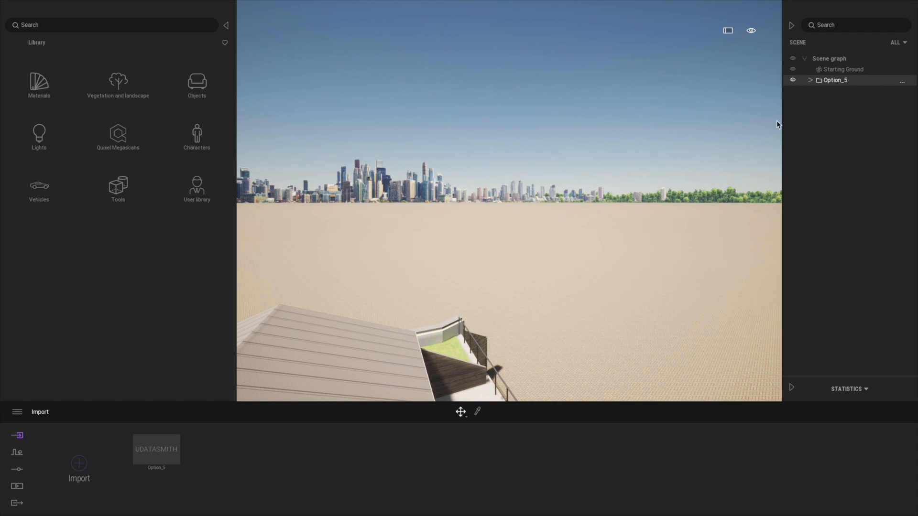
{"action": "key", "text": "f"}
{"action": "scroll", "coordinate": [581, 269], "scroll_direction": "down", "scroll_amount": 6}
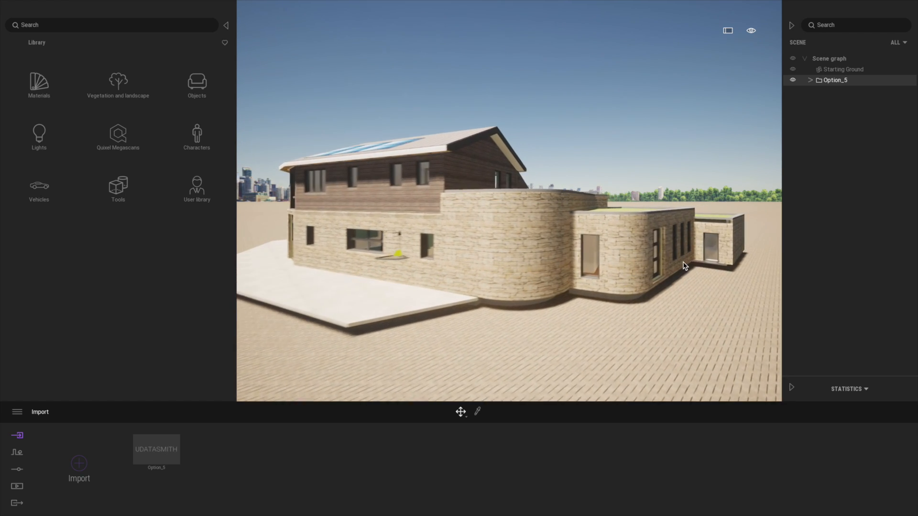
{"action": "scroll", "coordinate": [685, 266], "scroll_direction": "down", "scroll_amount": 8}
{"action": "key", "text": "w"}
{"action": "right_click_drag", "start_coordinate": [712, 214], "coordinate": [406, 246]}
{"action": "right_click_drag", "start_coordinate": [673, 195], "coordinate": [660, 234]}
{"action": "key", "text": "e"}
{"action": "right_click_drag", "start_coordinate": [712, 213], "coordinate": [668, 132]}
{"action": "key", "text": "s"}
{"action": "key", "text": "d"}
{"action": "key", "text": "d"}
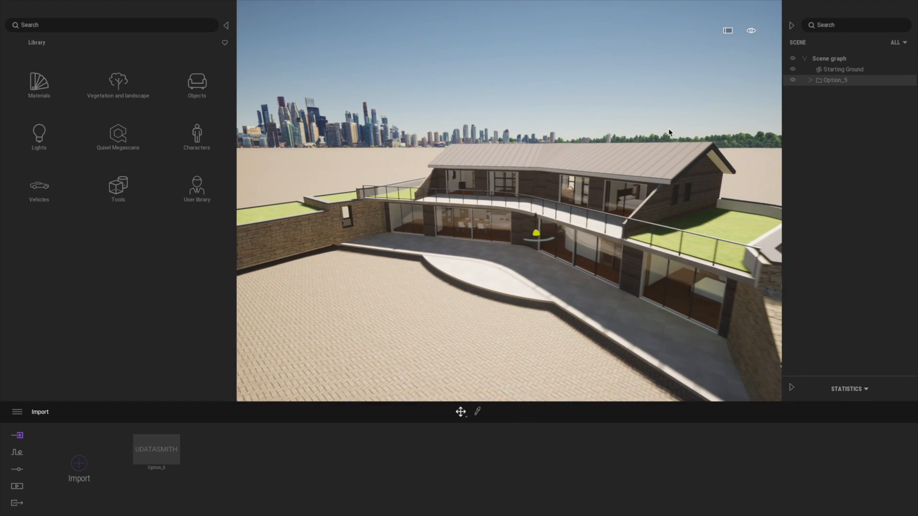
Step: Adjust the time of day to relight the house's terrace side
{"action": "left_click", "coordinate": [756, 30]}
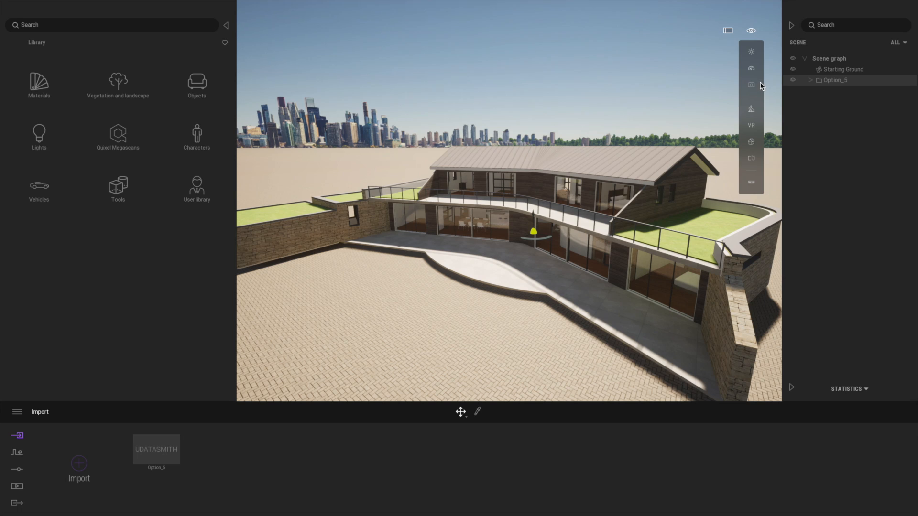
{"action": "left_click", "coordinate": [752, 53]}
{"action": "left_click_drag", "start_coordinate": [709, 77], "coordinate": [716, 106]}
Step: Expand Option_5 in the scene graph and collapse its solar panel, Roof-Main and Option_5_FF_Sloped_Roof folders
{"action": "left_click", "coordinate": [811, 80]}
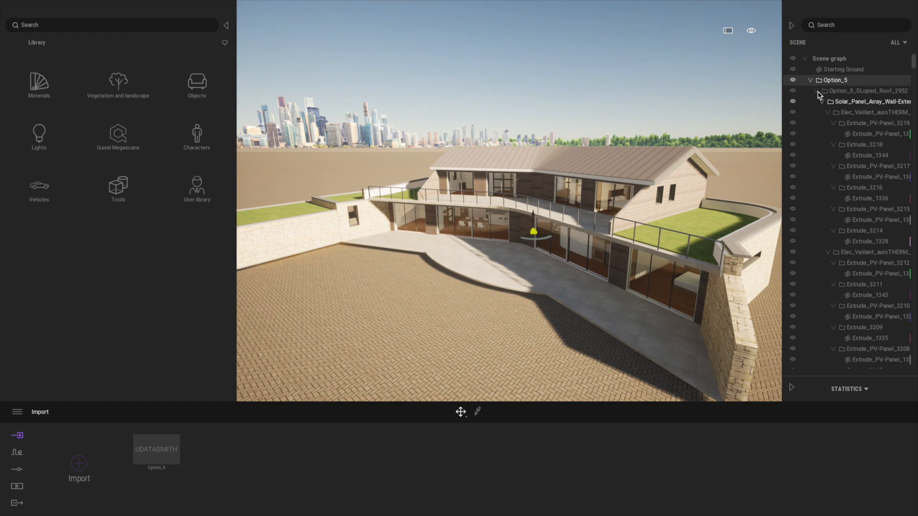
{"action": "left_click", "coordinate": [822, 102]}
{"action": "left_click", "coordinate": [823, 112]}
{"action": "left_click", "coordinate": [822, 123]}
{"action": "left_click", "coordinate": [816, 134]}
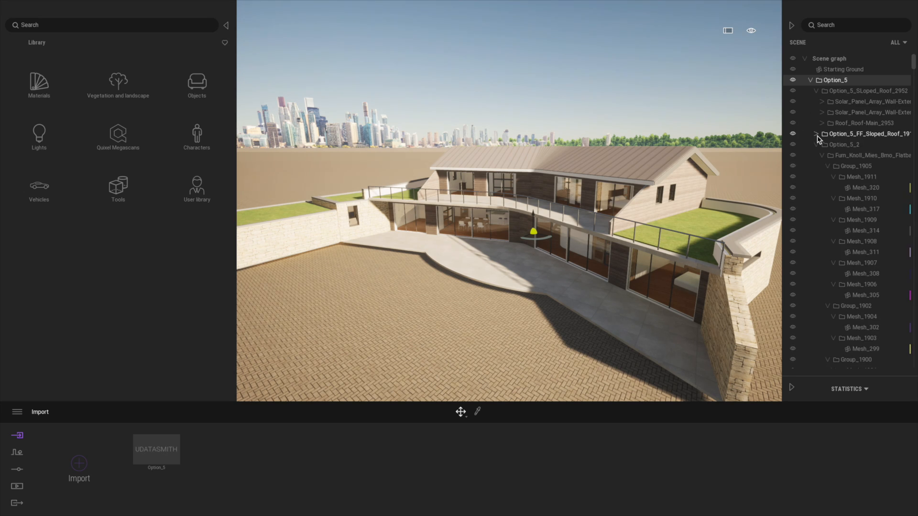
Step: Toggle the Option_5_FF_Sloped_Roof folder's visibility off and on, and hide the main roof to inspect the upper-floor rooms from above
{"action": "left_click", "coordinate": [792, 134]}
{"action": "left_click", "coordinate": [793, 135]}
{"action": "left_click", "coordinate": [793, 123]}
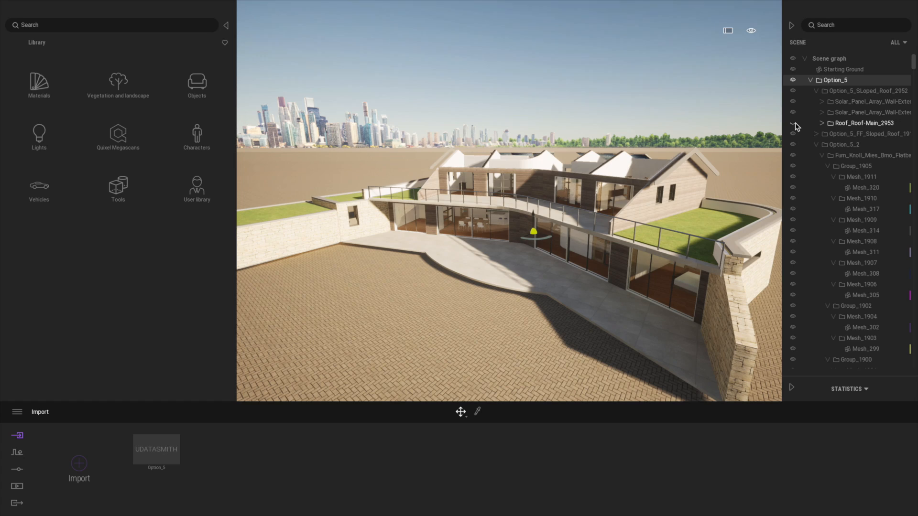
{"action": "key", "text": "e"}
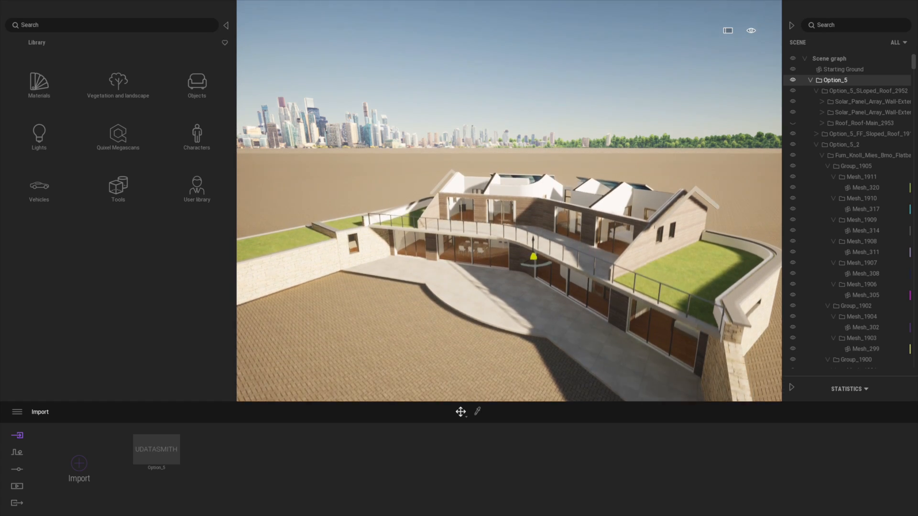
{"action": "right_click_drag", "start_coordinate": [516, 194], "coordinate": [517, 248]}
{"action": "right_click_drag", "start_coordinate": [548, 159], "coordinate": [538, 239]}
{"action": "key", "text": "e"}
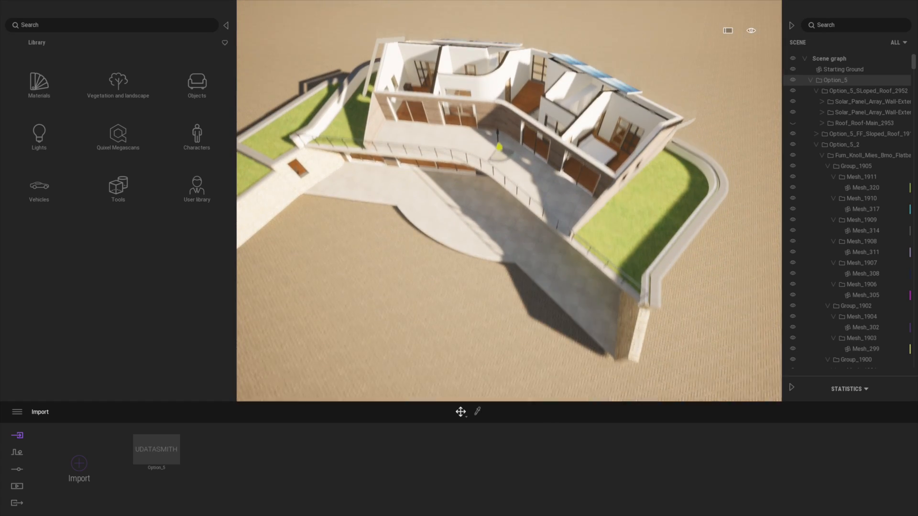
{"action": "key", "text": "e"}
{"action": "right_click_drag", "start_coordinate": [548, 158], "coordinate": [546, 201]}
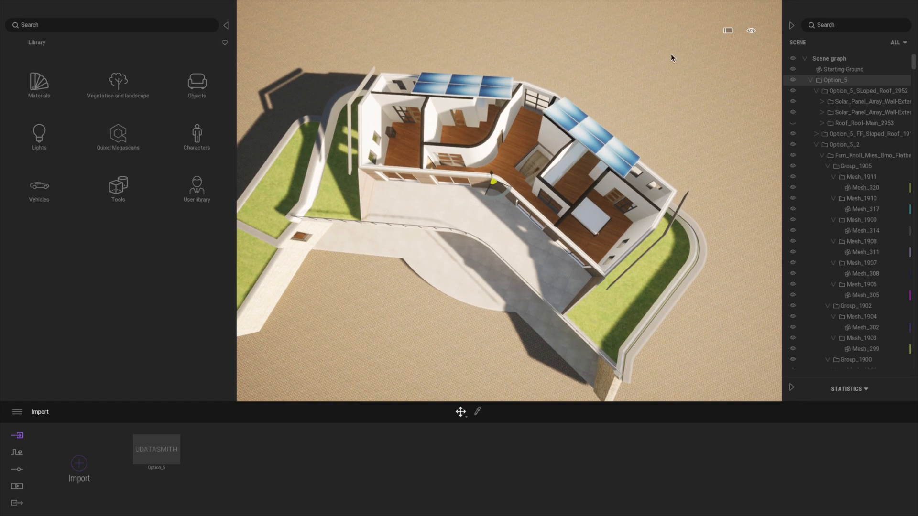
Step: Hide the Option_5_FF_Sloped_Roof folder and inspect the ground-floor rooms from above
{"action": "left_click", "coordinate": [794, 135]}
{"action": "right_click_drag", "start_coordinate": [497, 188], "coordinate": [490, 196]}
{"action": "middle_click_drag", "start_coordinate": [492, 196], "coordinate": [430, 168], "text": "shift"}
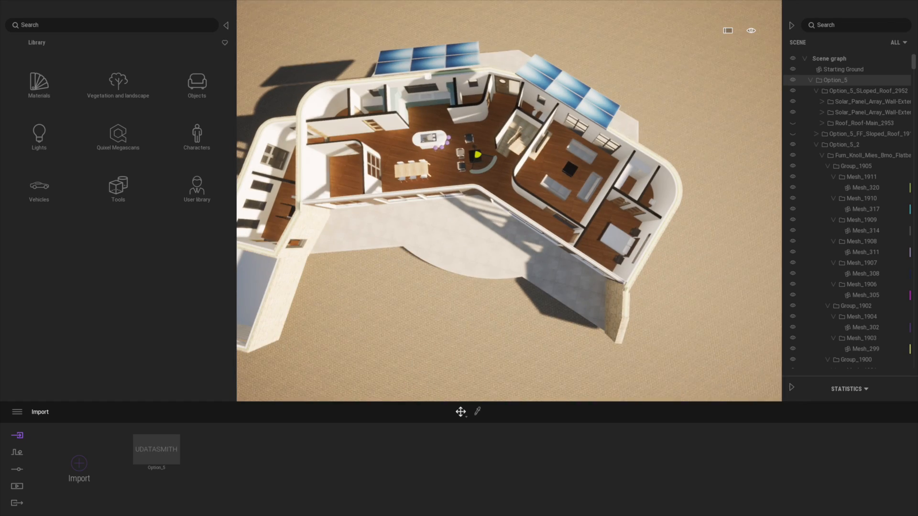
{"action": "middle_click_drag", "start_coordinate": [471, 72], "coordinate": [496, 138]}
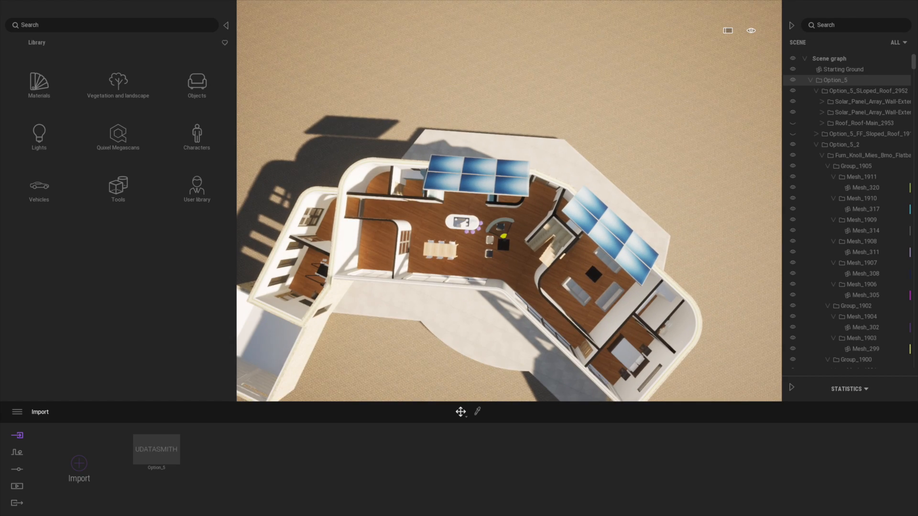
{"action": "middle_click_drag", "start_coordinate": [490, 252], "coordinate": [482, 206]}
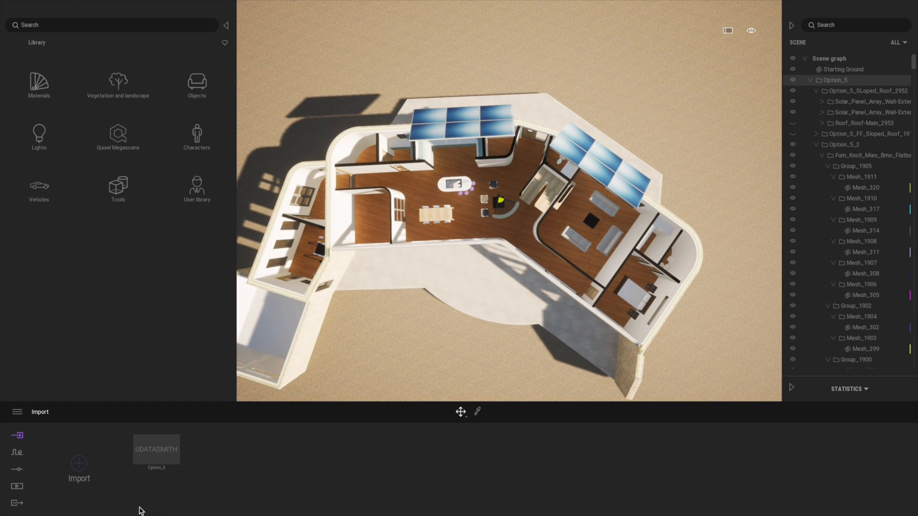
{"action": "mouse_move", "coordinate": [167, 430]}
{"action": "left_click", "coordinate": [151, 429]}
{"action": "left_click", "coordinate": [251, 474]}
Step: Show the main roof and the Option_5_FF_Sloped_Roof folder again and return to a low view of the terrace
{"action": "right_click_drag", "start_coordinate": [573, 268], "coordinate": [567, 210]}
{"action": "left_click", "coordinate": [793, 134]}
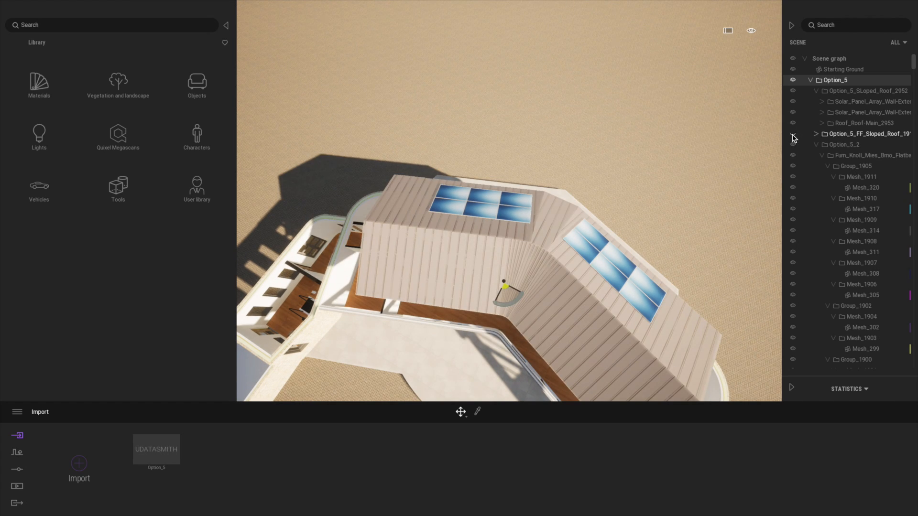
{"action": "scroll", "coordinate": [562, 308], "scroll_direction": "up", "scroll_amount": 3}
{"action": "middle_click_drag", "start_coordinate": [562, 308], "coordinate": [546, 390], "text": "shift"}
{"action": "right_click_drag", "start_coordinate": [601, 346], "coordinate": [601, 292]}
{"action": "middle_click_drag", "start_coordinate": [604, 348], "coordinate": [602, 282]}
{"action": "right_click_drag", "start_coordinate": [603, 345], "coordinate": [602, 284]}
{"action": "middle_click_drag", "start_coordinate": [603, 344], "coordinate": [603, 302]}
{"action": "middle_click_drag", "start_coordinate": [617, 378], "coordinate": [624, 410]}
{"action": "right_click_drag", "start_coordinate": [622, 363], "coordinate": [644, 358]}
{"action": "middle_click_drag", "start_coordinate": [644, 357], "coordinate": [644, 278]}
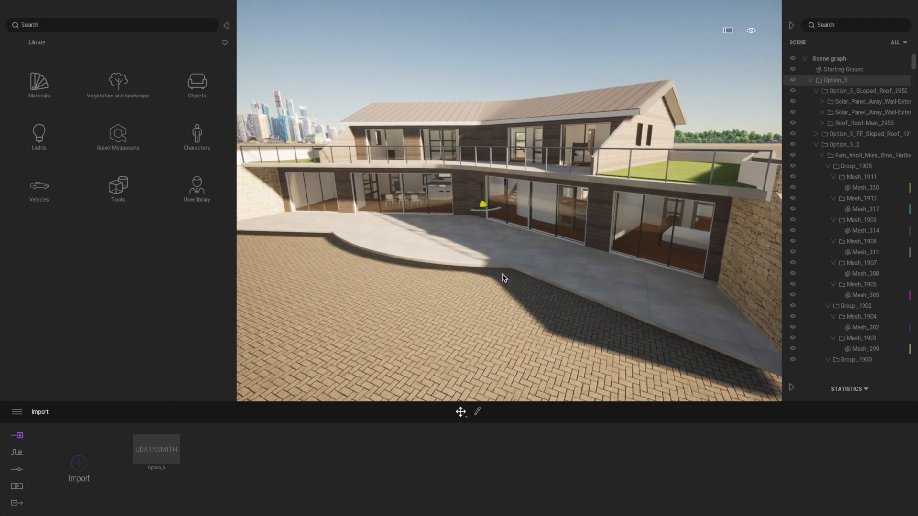
{"action": "left_click", "coordinate": [117, 84]}
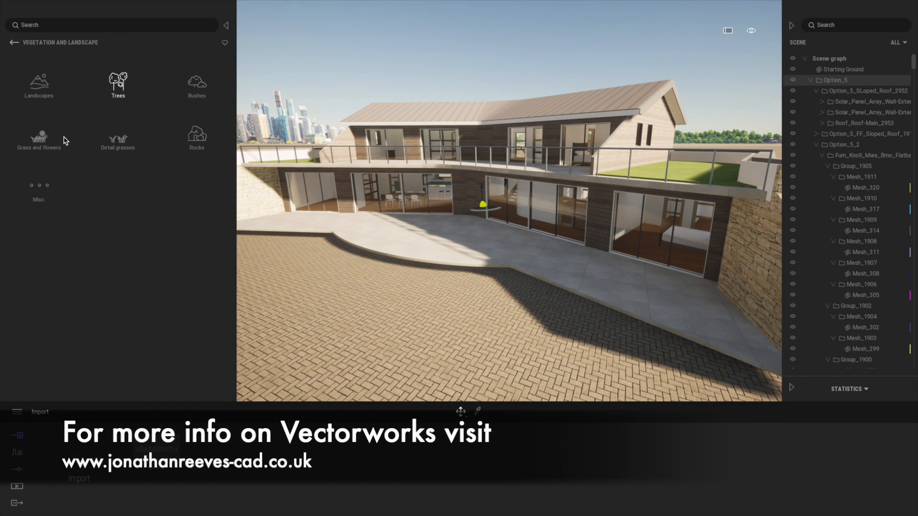
{"action": "left_click", "coordinate": [39, 82]}
{"action": "left_click", "coordinate": [15, 43]}
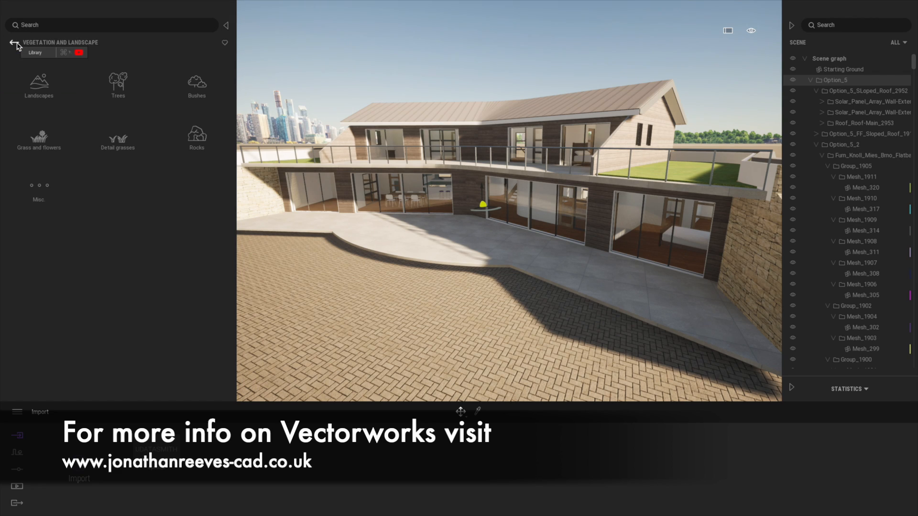
{"action": "left_click", "coordinate": [16, 44]}
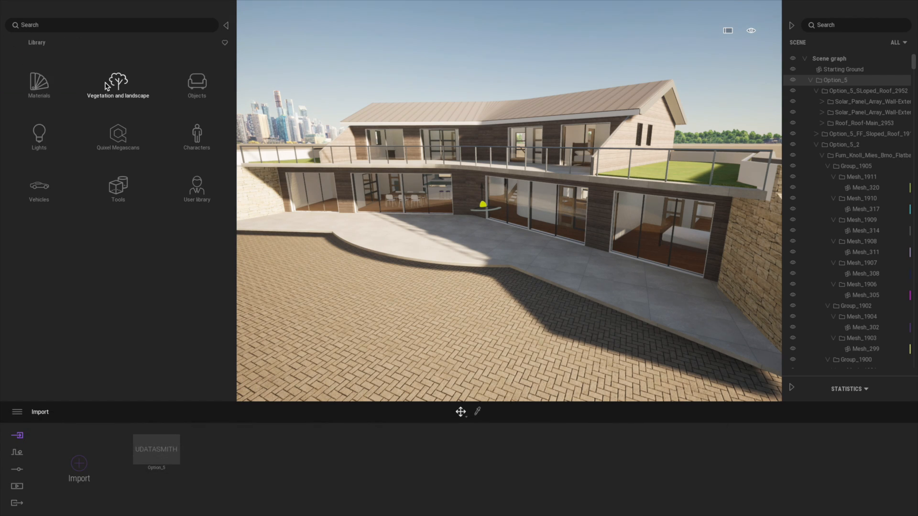
Step: Apply the Grass 2 nature material to the ground in front of the terrace
{"action": "left_click", "coordinate": [43, 88]}
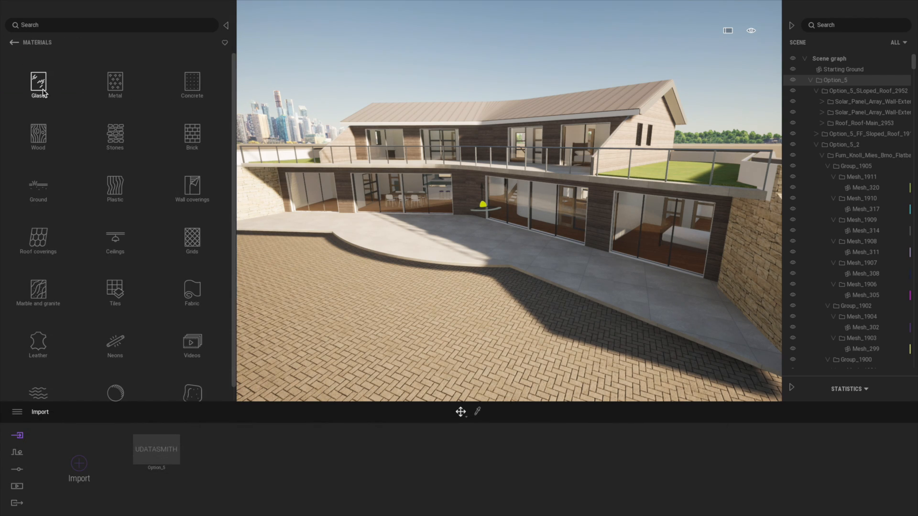
{"action": "left_click", "coordinate": [42, 186]}
{"action": "left_click", "coordinate": [111, 83]}
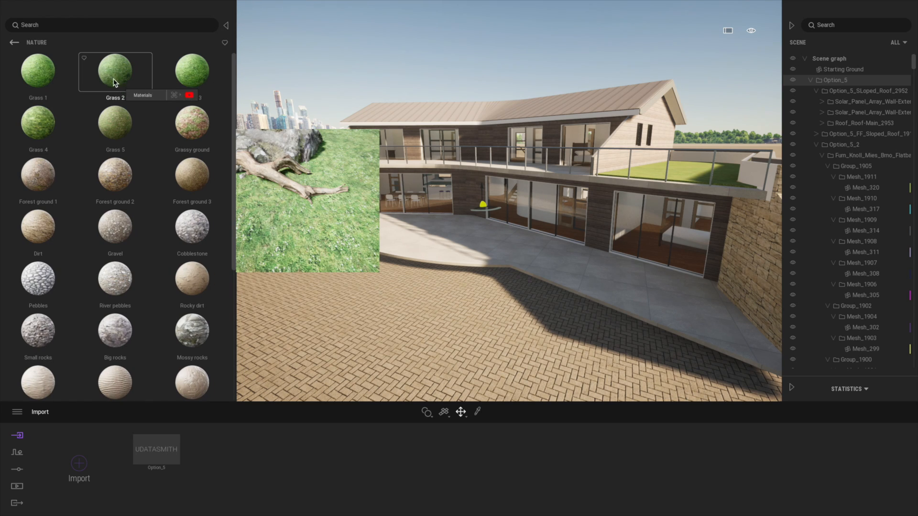
{"action": "left_click_drag", "start_coordinate": [115, 72], "coordinate": [337, 339]}
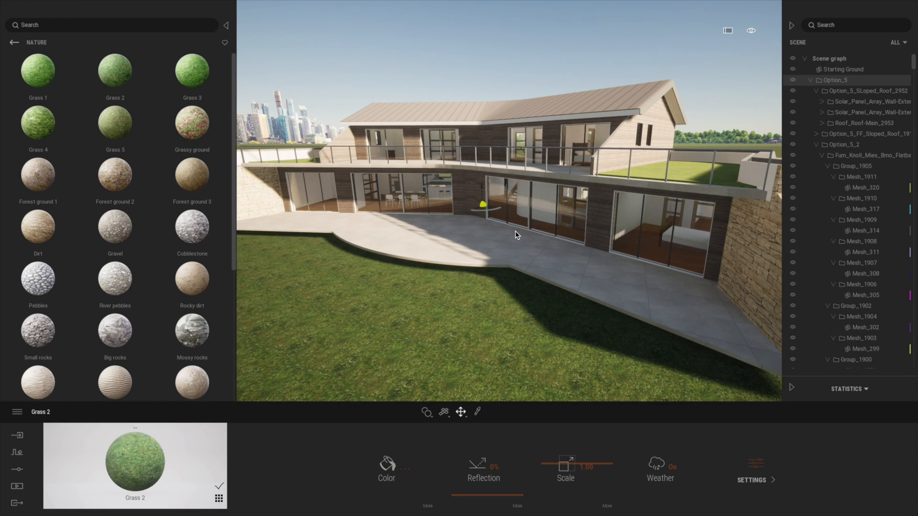
{"action": "left_click_drag", "start_coordinate": [484, 190], "coordinate": [486, 196]}
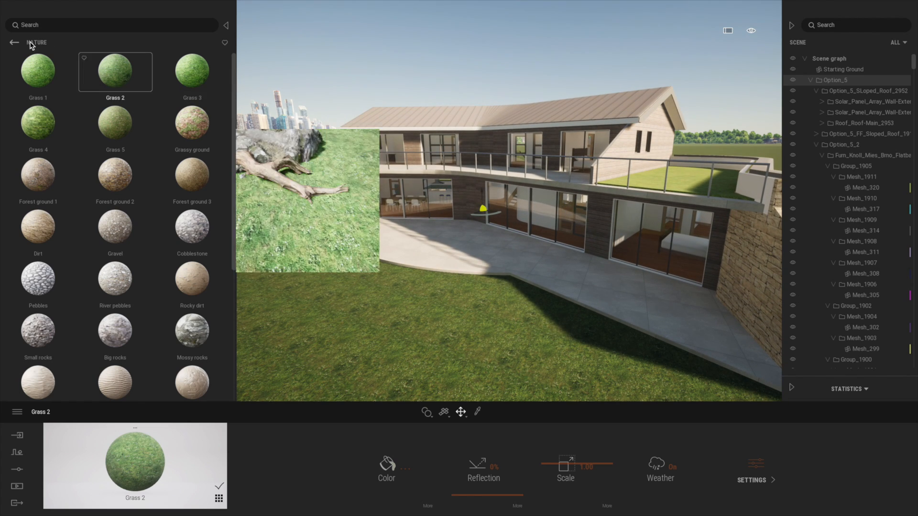
Step: Start Vegetation paint and add the Lawn 01 and Long grass 03 models to its painting set
{"action": "left_click", "coordinate": [17, 457]}
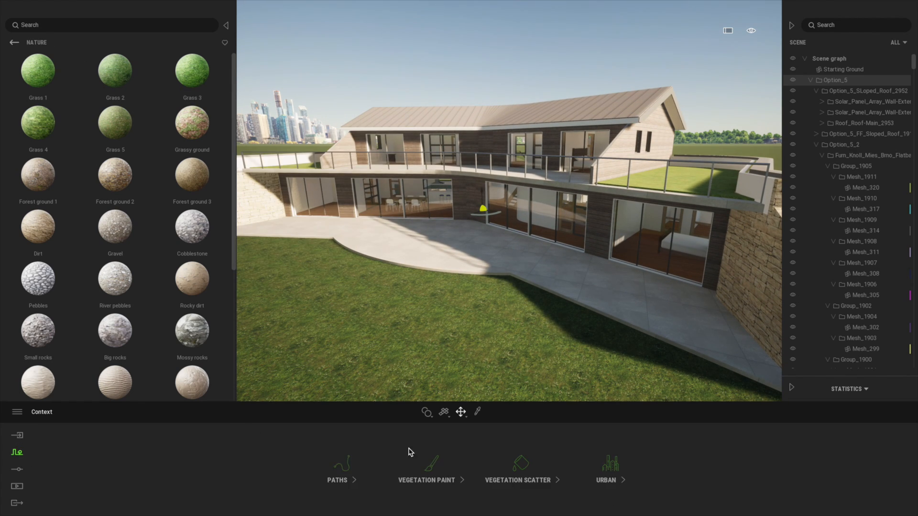
{"action": "left_click", "coordinate": [440, 463]}
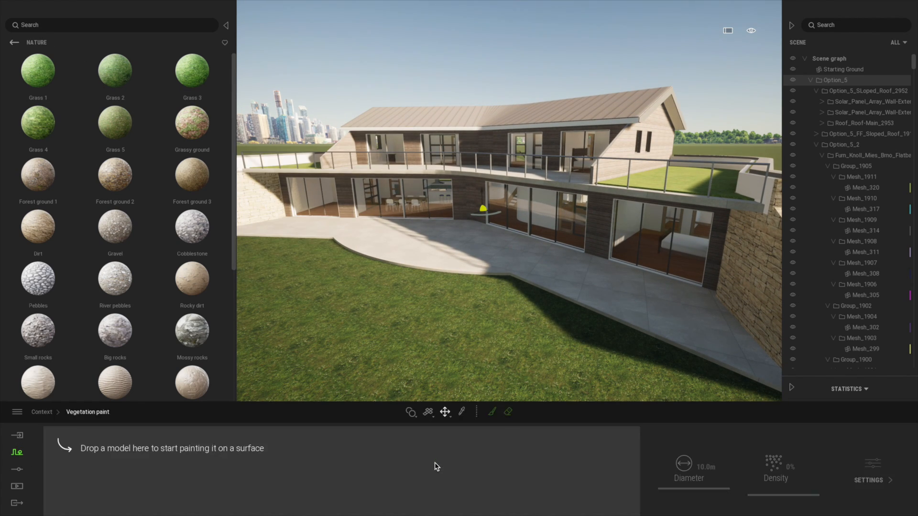
{"action": "left_click", "coordinate": [493, 412]}
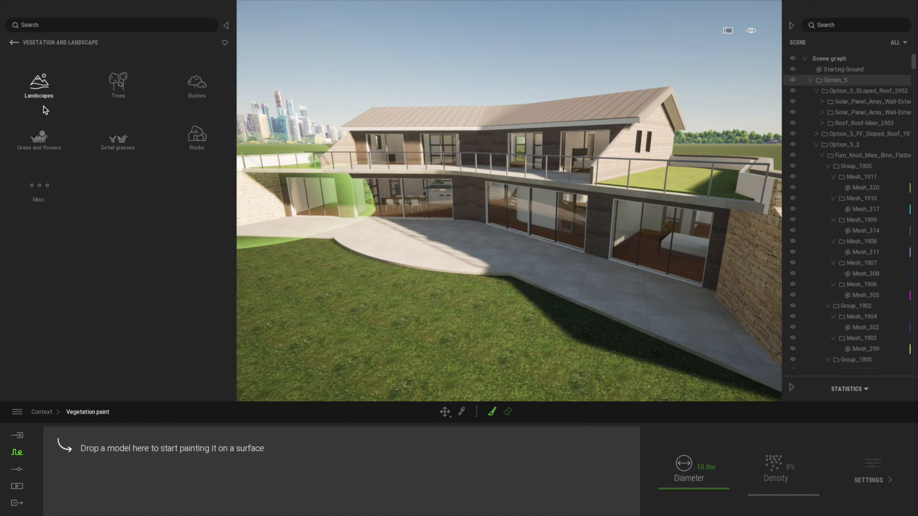
{"action": "left_click", "coordinate": [42, 142]}
{"action": "left_click_drag", "start_coordinate": [38, 79], "coordinate": [100, 506]}
{"action": "left_click_drag", "start_coordinate": [42, 178], "coordinate": [164, 453]}
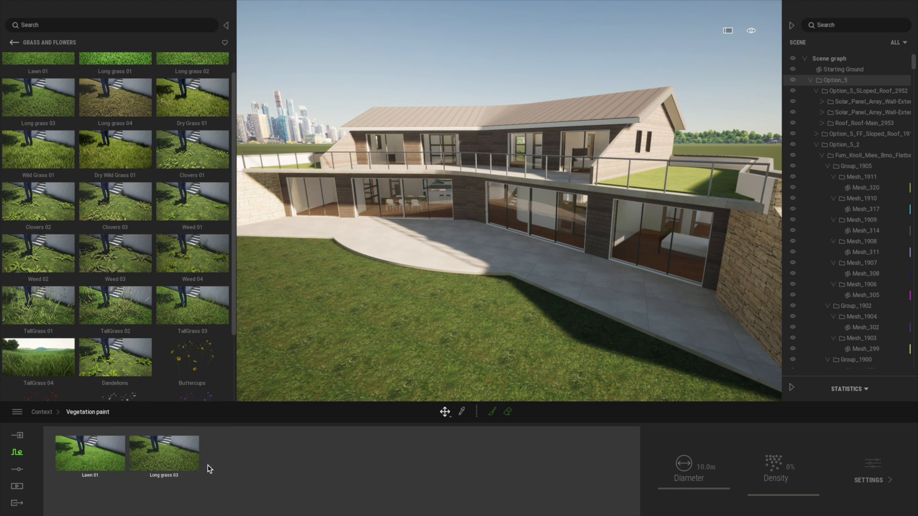
Step: Add Buttercups to the painting set, select all three models and activate the paint brush with a 5 m diameter
{"action": "left_click", "coordinate": [99, 455]}
{"action": "left_click", "coordinate": [253, 455], "text": "shift"}
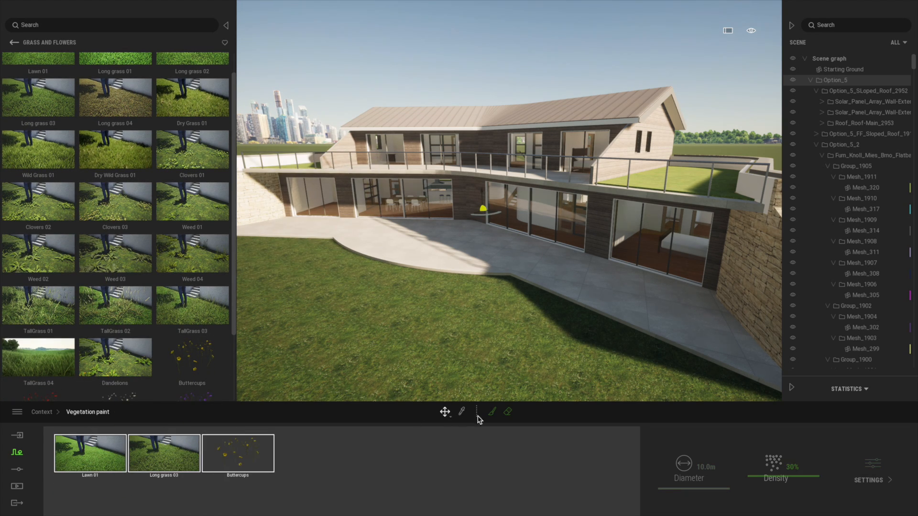
{"action": "left_click", "coordinate": [494, 416]}
{"action": "scroll", "coordinate": [461, 380], "scroll_direction": "down", "scroll_amount": 3}
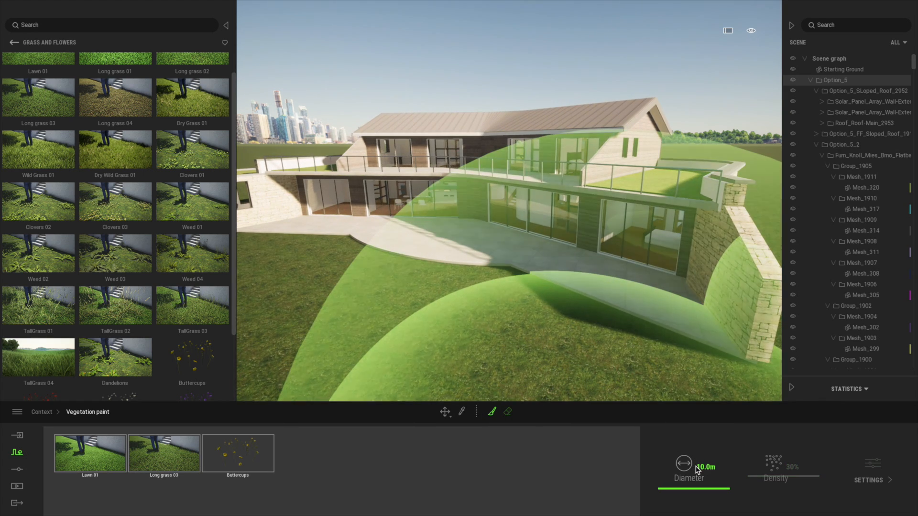
{"action": "left_click", "coordinate": [727, 469]}
{"action": "type", "text": "5"}
{"action": "key", "text": "Return"}
Step: Paint the Lawn 01, Long grass 03 and Buttercups mix over the ground in front of the terrace
{"action": "mouse_move", "coordinate": [332, 306]}
{"action": "left_mouse_down"}
{"action": "mouse_move", "coordinate": [364, 330]}
{"action": "mouse_move", "coordinate": [481, 361]}
{"action": "left_mouse_up"}
{"action": "middle_click_drag", "start_coordinate": [467, 362], "coordinate": [547, 355]}
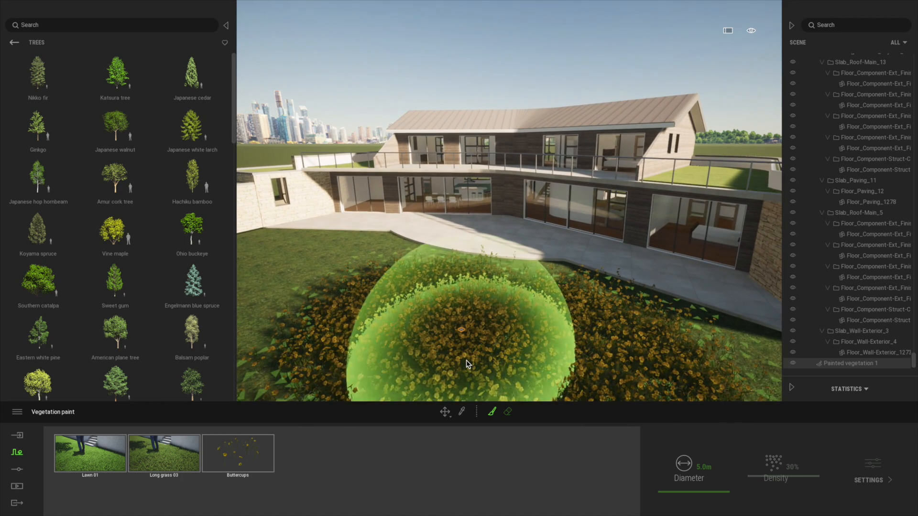
{"action": "key", "text": "a"}
{"action": "mouse_move", "coordinate": [324, 295]}
{"action": "left_mouse_down"}
{"action": "mouse_move", "coordinate": [384, 337]}
{"action": "mouse_move", "coordinate": [435, 304]}
{"action": "mouse_move", "coordinate": [462, 306]}
{"action": "mouse_move", "coordinate": [455, 316]}
{"action": "left_mouse_up"}
{"action": "right_click_drag", "start_coordinate": [441, 330], "coordinate": [455, 313]}
{"action": "mouse_move", "coordinate": [459, 309]}
{"action": "left_mouse_down"}
{"action": "mouse_move", "coordinate": [652, 266]}
{"action": "mouse_move", "coordinate": [646, 304]}
{"action": "mouse_move", "coordinate": [497, 343]}
{"action": "left_mouse_up"}
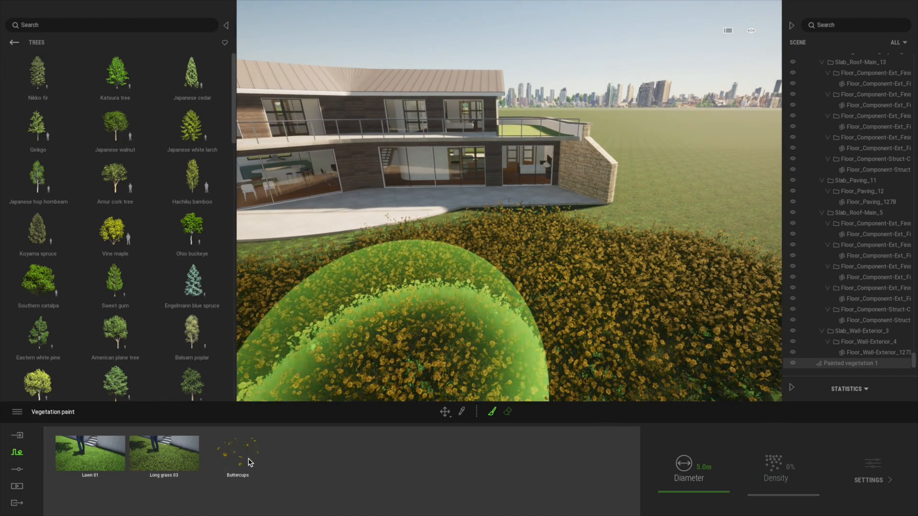
Step: Lower the density of the painted Buttercups to 5% and frame the house front from low in the garden
{"action": "left_click", "coordinate": [250, 461]}
{"action": "left_click_drag", "start_coordinate": [763, 480], "coordinate": [764, 494]}
{"action": "right_click_drag", "start_coordinate": [676, 344], "coordinate": [678, 346]}
{"action": "middle_click_drag", "start_coordinate": [679, 346], "coordinate": [675, 318]}
{"action": "right_click_drag", "start_coordinate": [676, 344], "coordinate": [660, 331]}
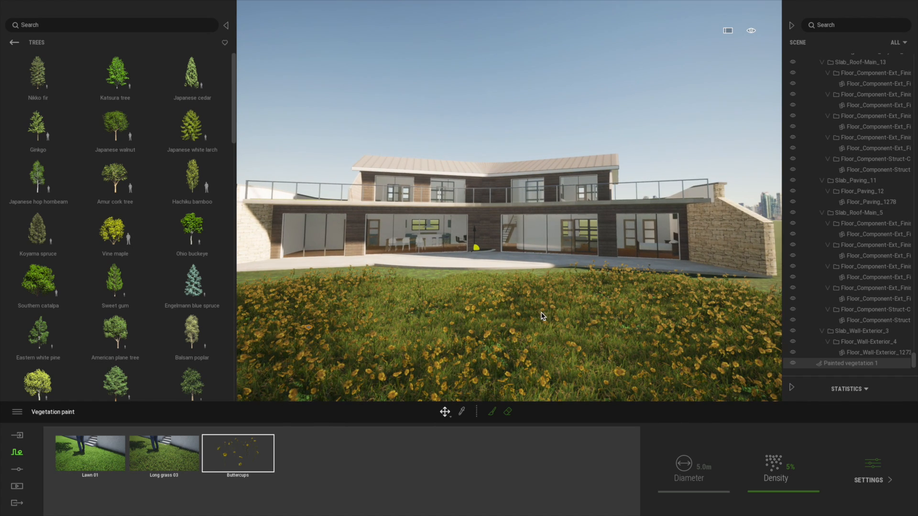
Step: Create an image from the current front view of the house and set its weather to partly cloudy
{"action": "left_click", "coordinate": [18, 488]}
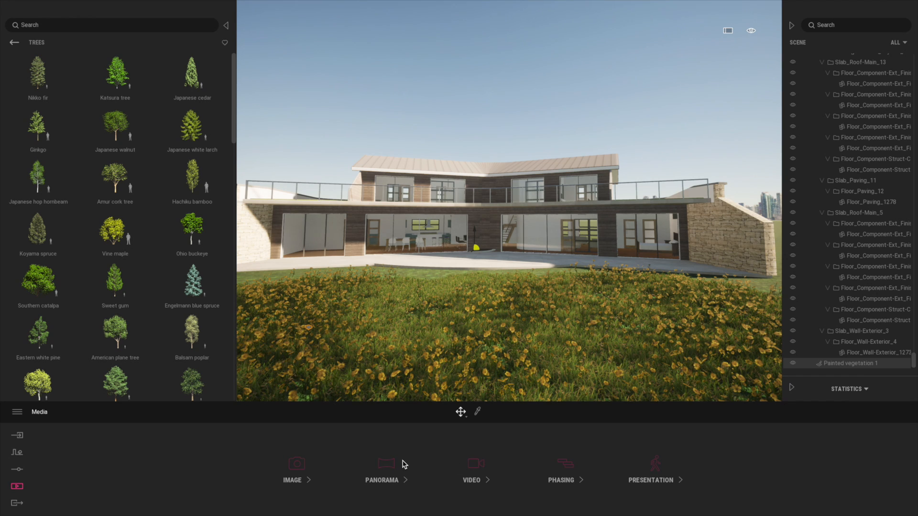
{"action": "left_click", "coordinate": [296, 466]}
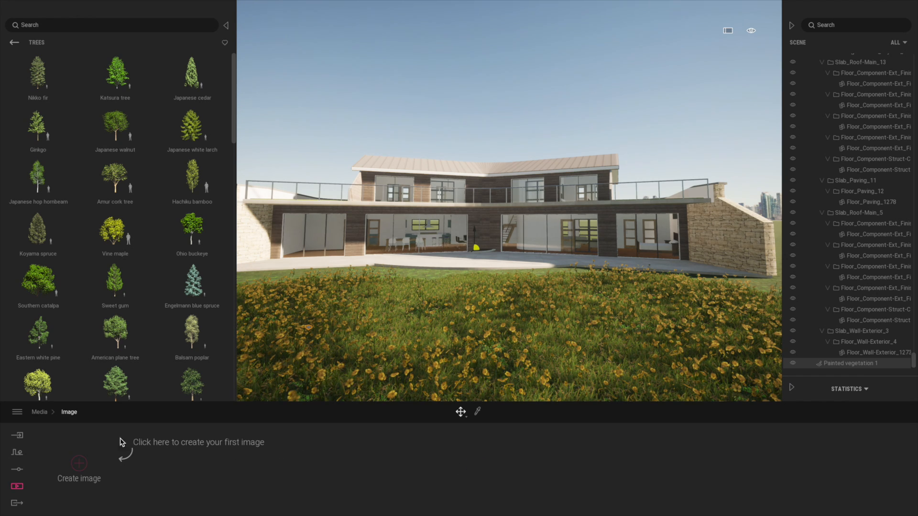
{"action": "left_click", "coordinate": [79, 464]}
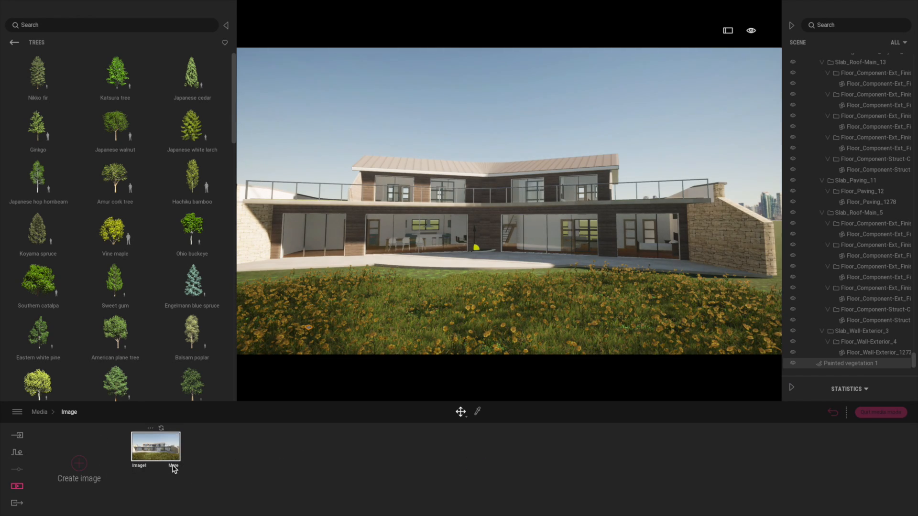
{"action": "left_click", "coordinate": [173, 466]}
{"action": "left_click", "coordinate": [387, 466]}
{"action": "left_click_drag", "start_coordinate": [58, 451], "coordinate": [138, 453]}
Step: Place an Eastern white pine at the left edge of the garden foreground and set its age to 83%
{"action": "right_click_drag", "start_coordinate": [504, 260], "coordinate": [498, 284]}
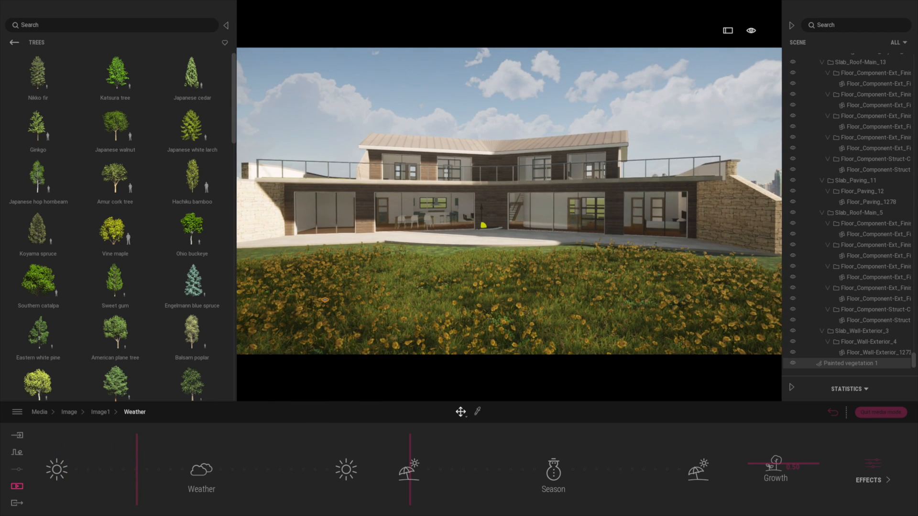
{"action": "mouse_move", "coordinate": [37, 84]}
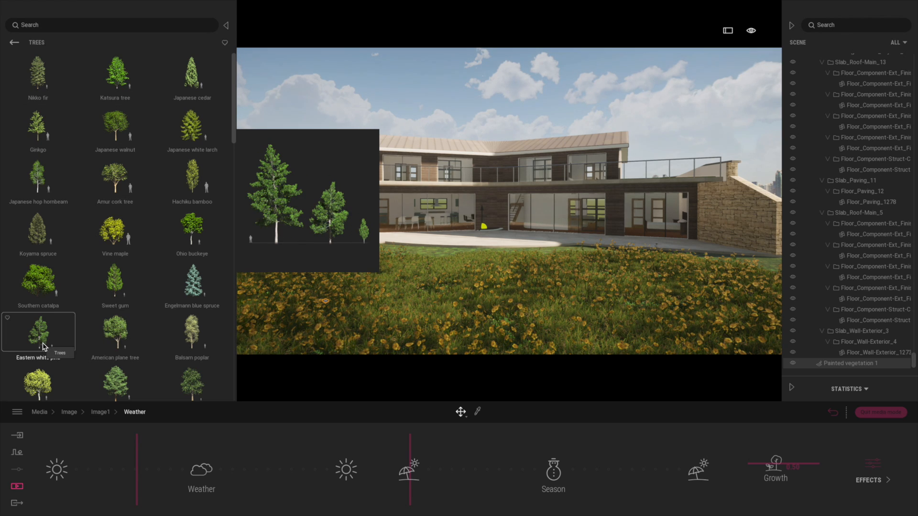
{"action": "left_click_drag", "start_coordinate": [262, 326], "coordinate": [234, 335]}
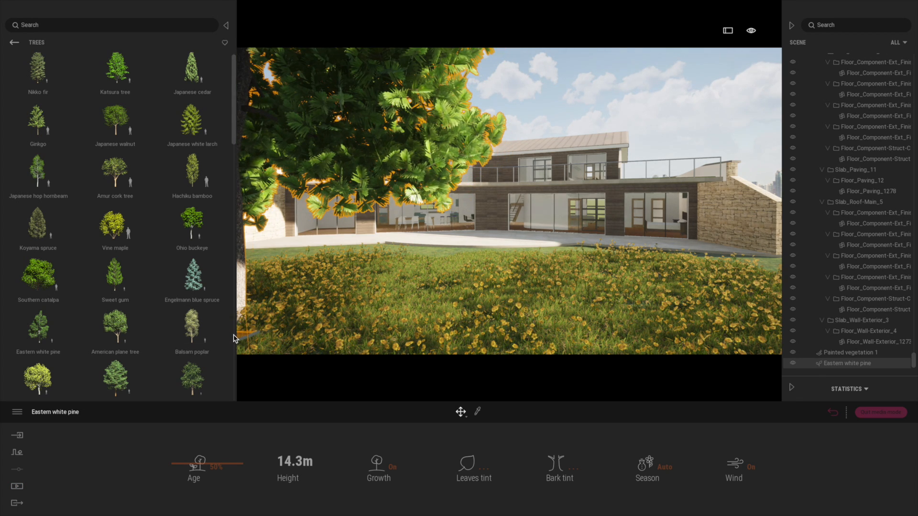
{"action": "left_click_drag", "start_coordinate": [181, 463], "coordinate": [182, 440]}
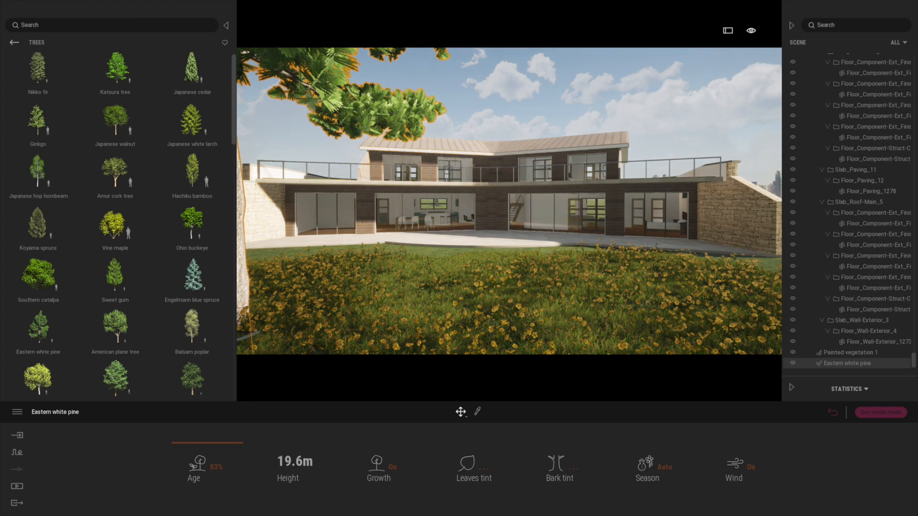
Step: Place a Horse Chestnut tree at the right edge of the garden foreground so that it frames the house
{"action": "right_click_drag", "start_coordinate": [494, 303], "coordinate": [499, 302]}
{"action": "mouse_move", "coordinate": [136, 128]}
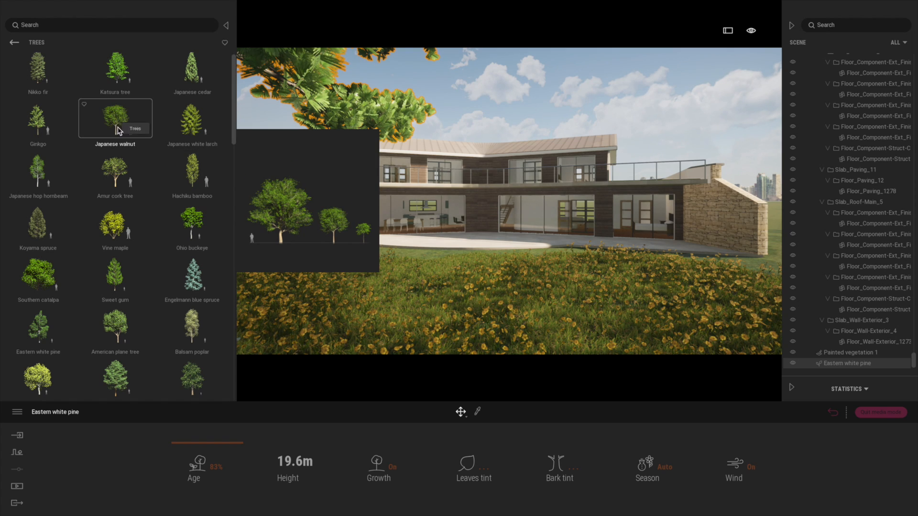
{"action": "scroll", "coordinate": [182, 268], "scroll_direction": "down", "scroll_amount": 5}
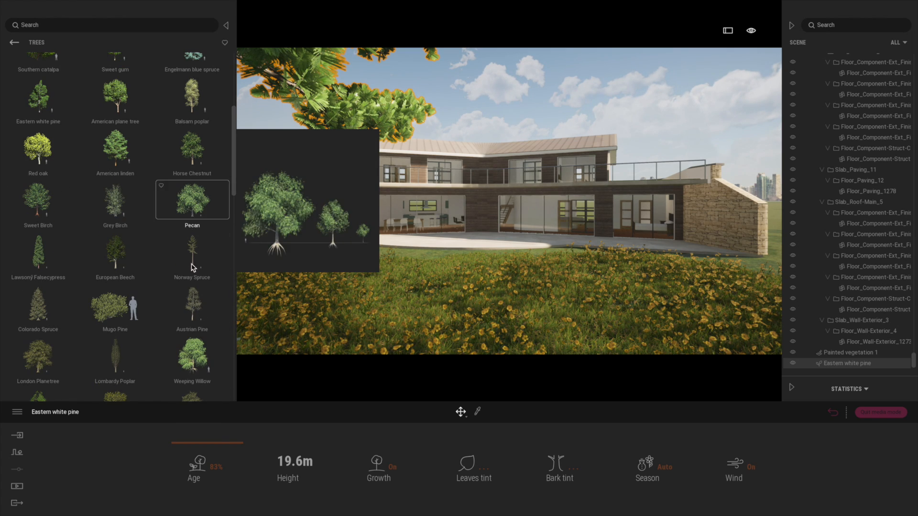
{"action": "left_click", "coordinate": [744, 308]}
{"action": "left_click_drag", "start_coordinate": [744, 314], "coordinate": [778, 336]}
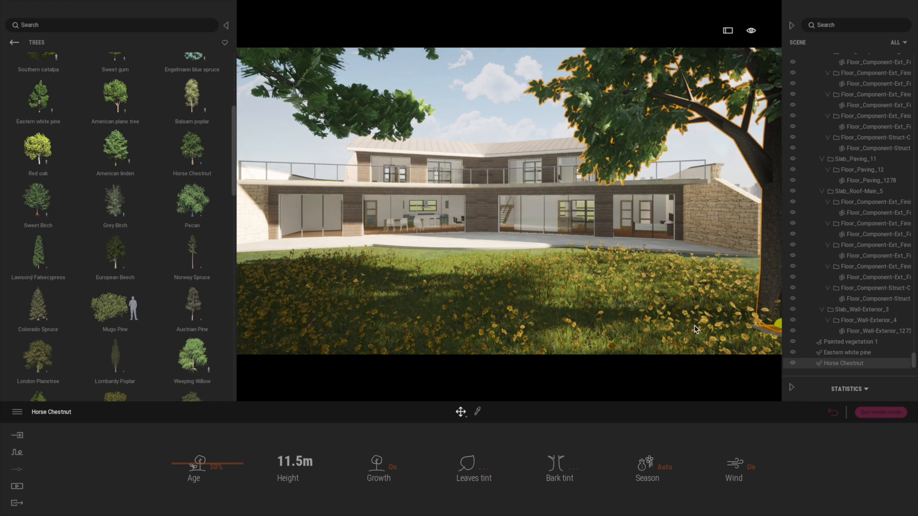
{"action": "right_click_drag", "start_coordinate": [519, 267], "coordinate": [518, 273]}
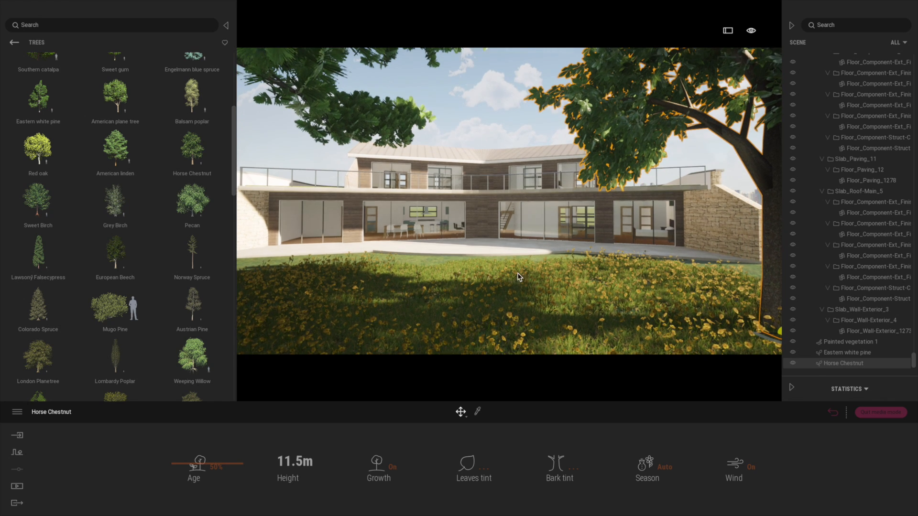
Step: Return to the saved image view and set the output size of Image1 to UHD
{"action": "left_click", "coordinate": [834, 412]}
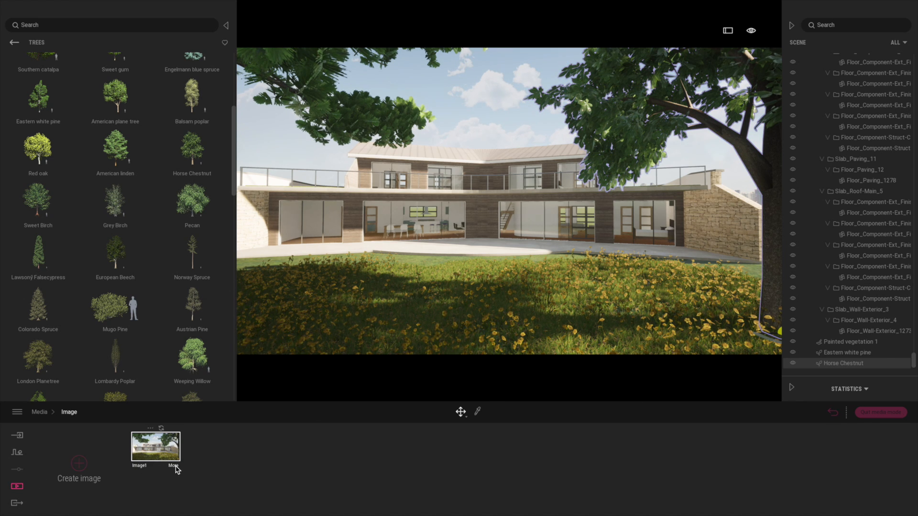
{"action": "left_click", "coordinate": [174, 467]}
{"action": "left_click", "coordinate": [661, 467]}
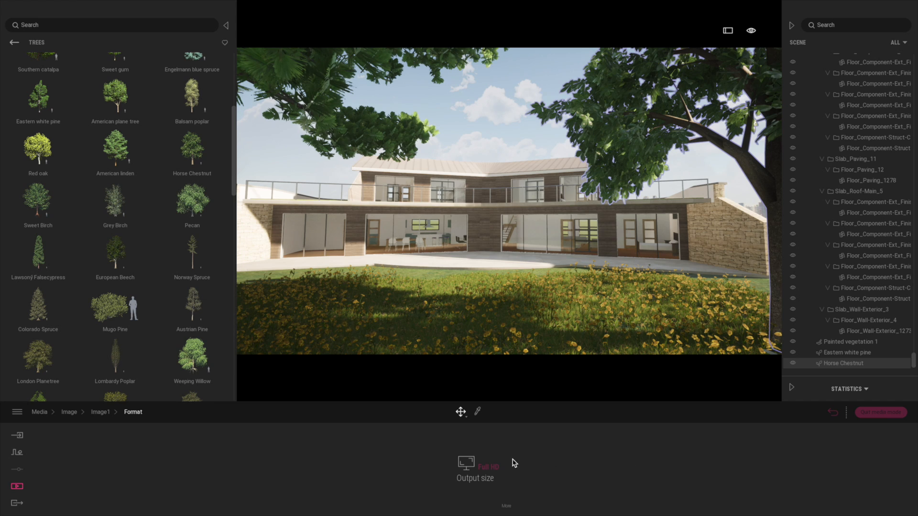
{"action": "left_click", "coordinate": [490, 469]}
{"action": "left_click", "coordinate": [476, 422]}
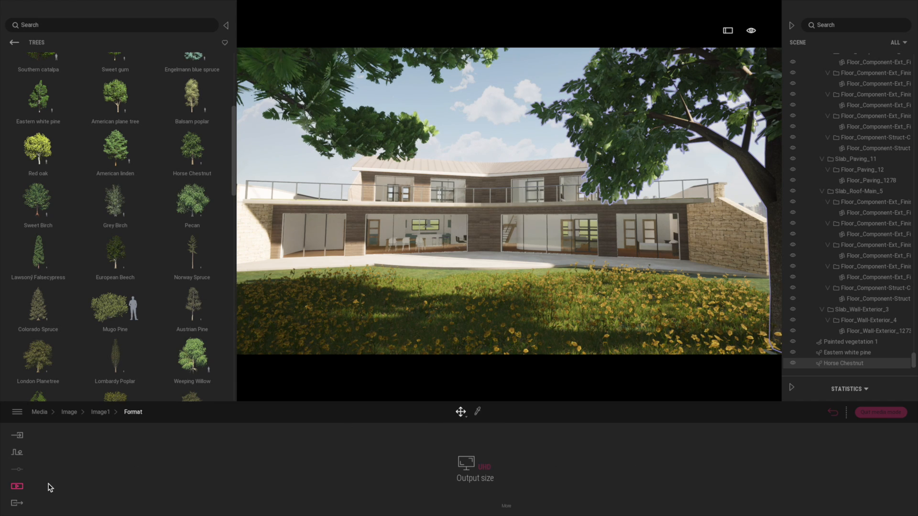
Step: Choose Image1 as the image to export, and go back to the media images without starting the export
{"action": "left_click", "coordinate": [16, 503]}
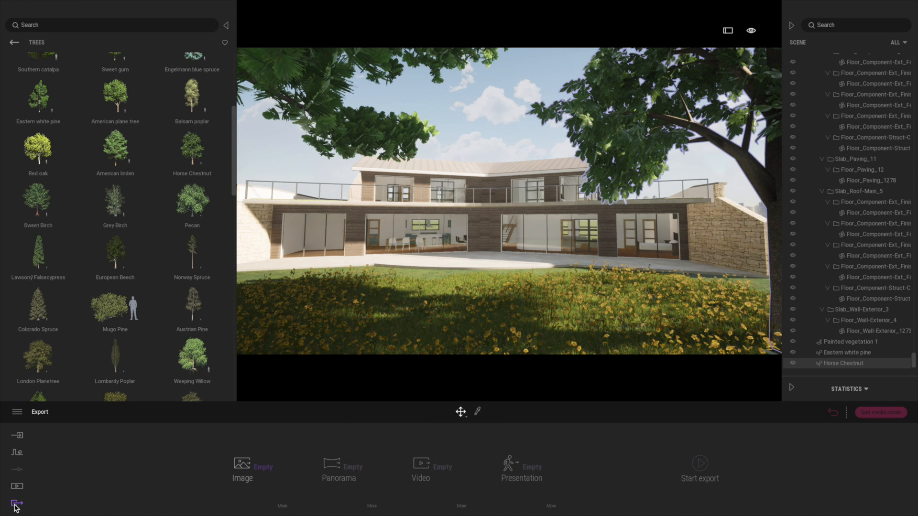
{"action": "left_click", "coordinate": [259, 467]}
{"action": "left_click", "coordinate": [140, 311]}
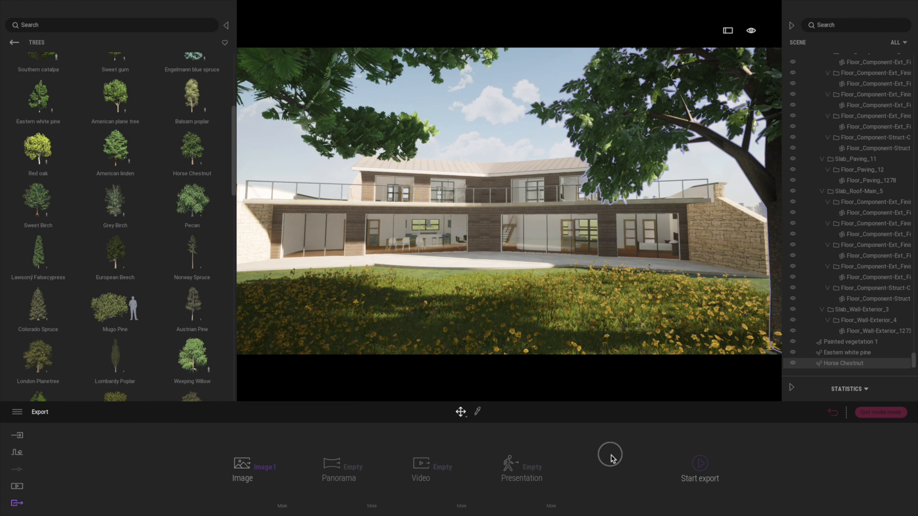
{"action": "left_click", "coordinate": [835, 413]}
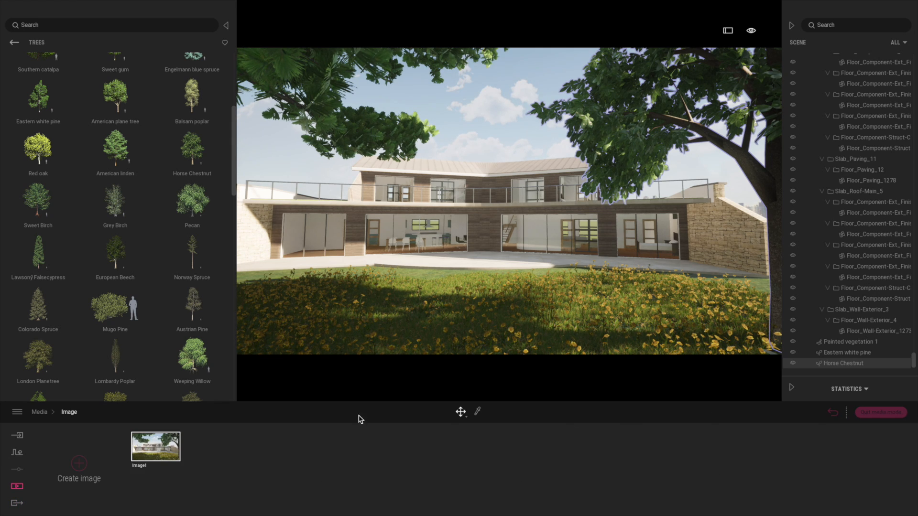
Step: Strengthen the vignetting in the camera settings of Image1
{"action": "left_click", "coordinate": [174, 467]}
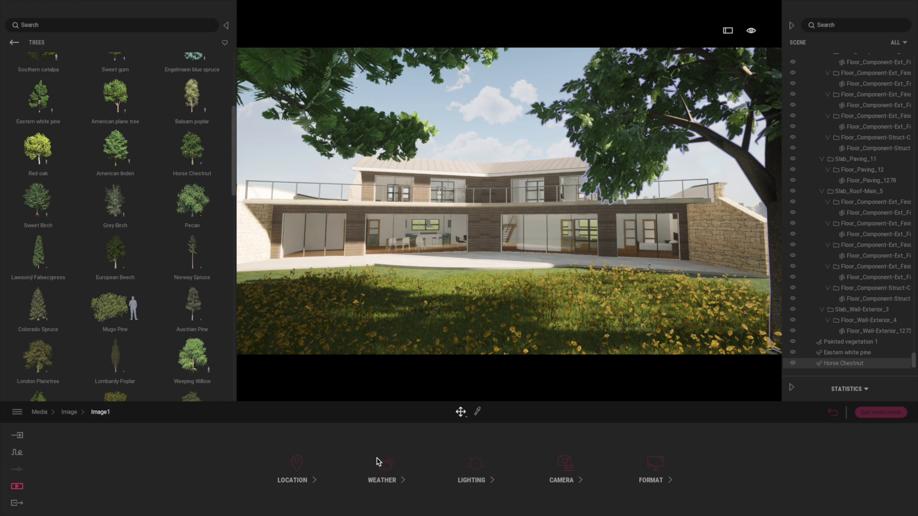
{"action": "left_click", "coordinate": [574, 467]}
{"action": "left_click_drag", "start_coordinate": [451, 473], "coordinate": [457, 455]}
Step: Compare the 8-Bit, Ballpoint Pen, Blueprint, Cross Stitch and Halftone visual-effect filters on Image1 and finish with Line Regular applied
{"action": "left_click", "coordinate": [652, 464]}
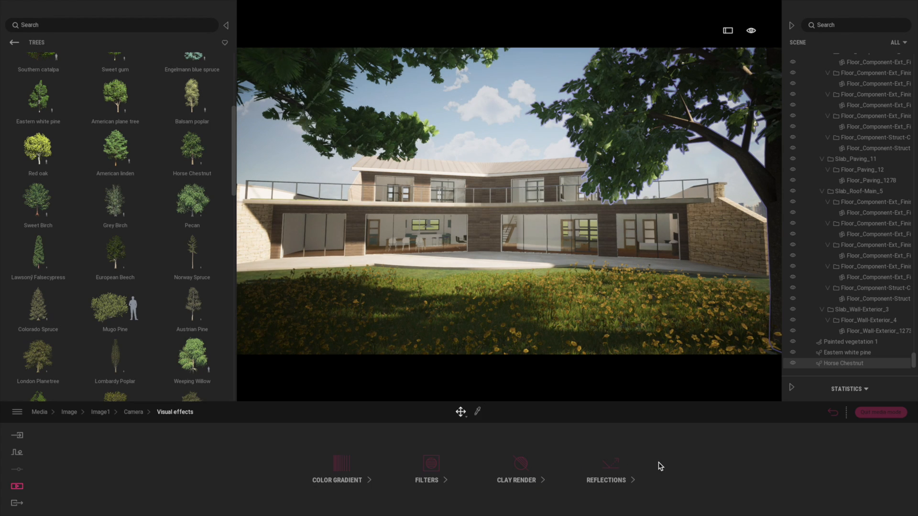
{"action": "left_click", "coordinate": [432, 464]}
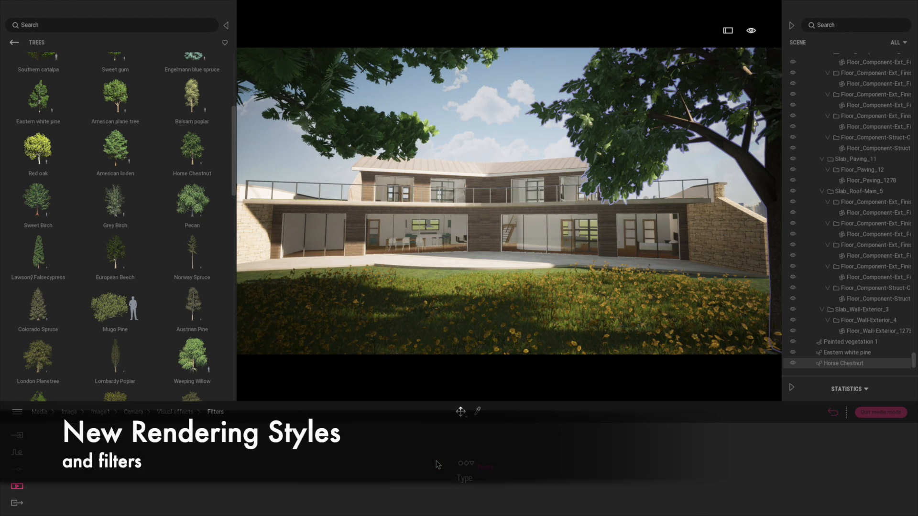
{"action": "left_click", "coordinate": [485, 468]}
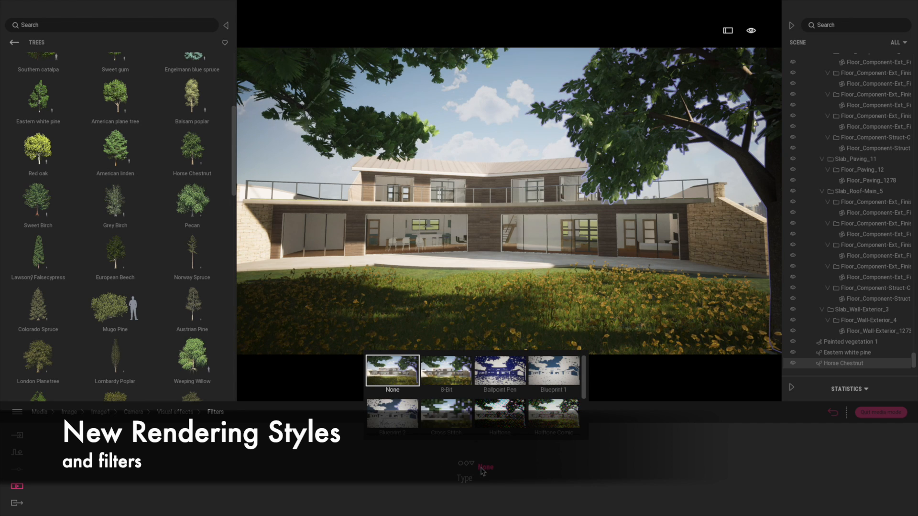
{"action": "left_click", "coordinate": [455, 380]}
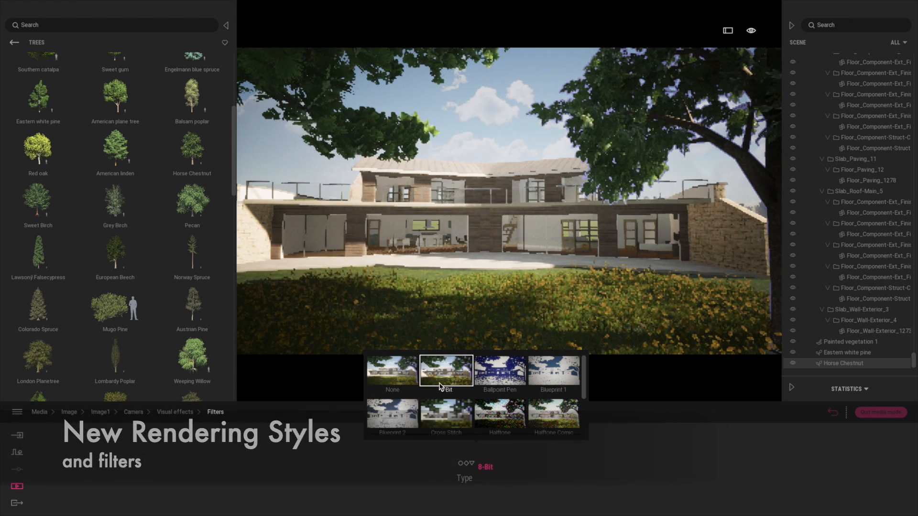
{"action": "left_click", "coordinate": [499, 373]}
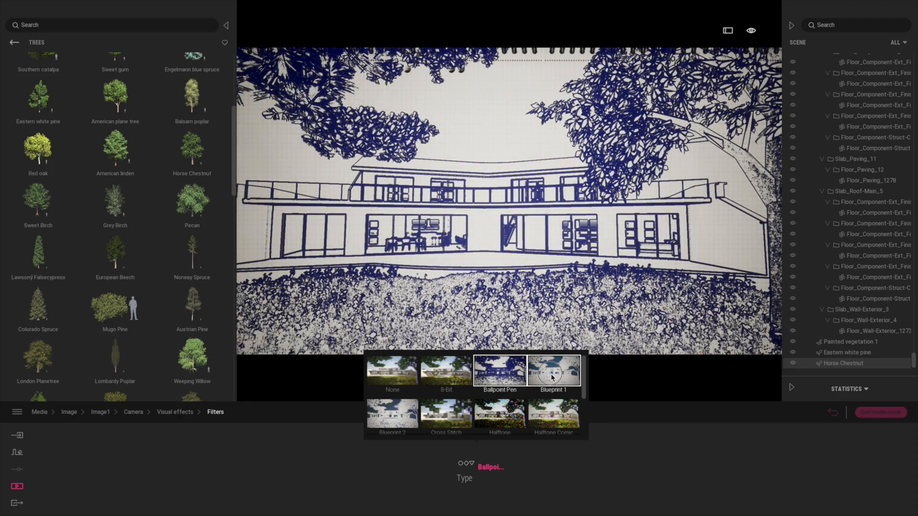
{"action": "left_click", "coordinate": [551, 378]}
{"action": "left_click", "coordinate": [393, 414]}
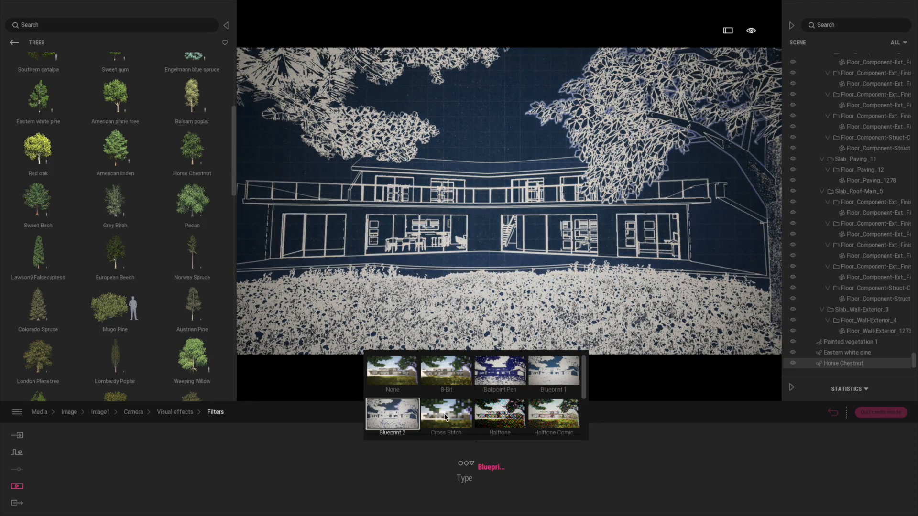
{"action": "left_click", "coordinate": [444, 416]}
{"action": "left_click", "coordinate": [500, 414]}
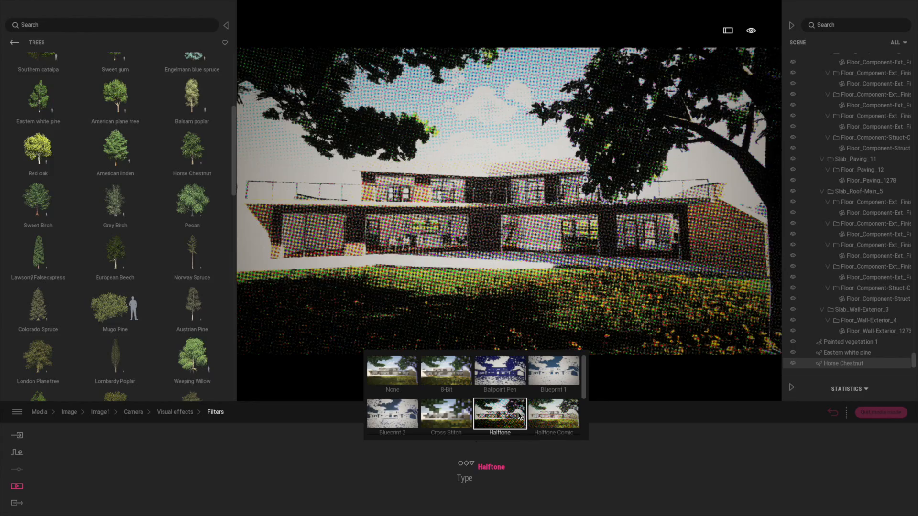
{"action": "left_click", "coordinate": [570, 404]}
{"action": "left_click_drag", "start_coordinate": [583, 394], "coordinate": [587, 426]}
{"action": "left_click", "coordinate": [454, 416]}
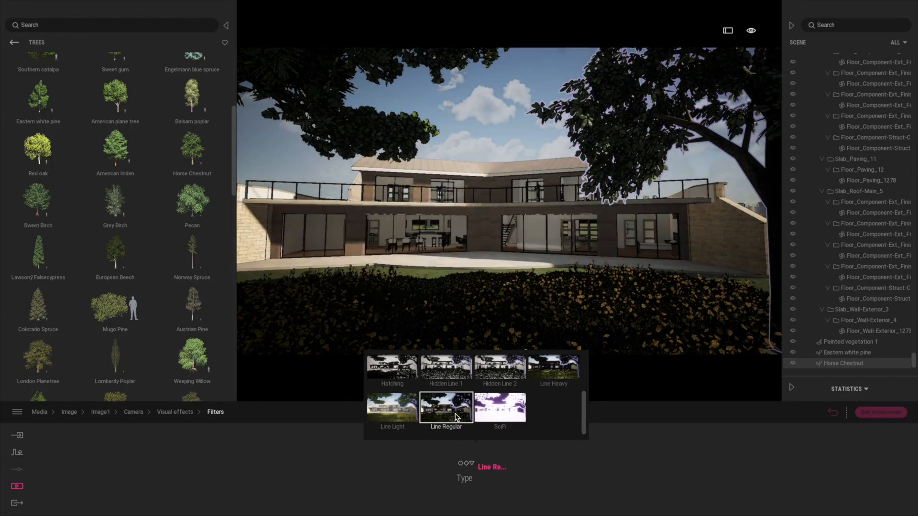
Step: Try the Line Light filter on Image1 and inspect the house and meadow from a shifted camera view
{"action": "right_click_drag", "start_coordinate": [486, 297], "coordinate": [485, 318]}
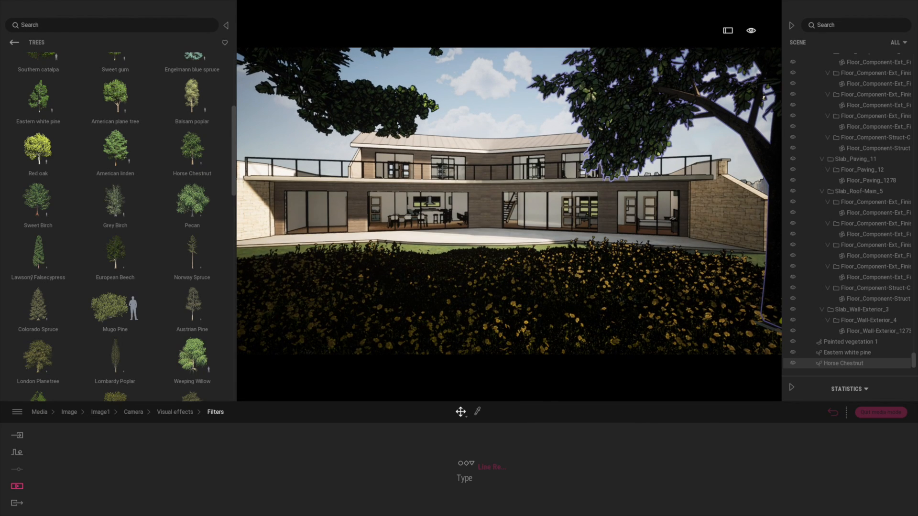
{"action": "left_click", "coordinate": [488, 471]}
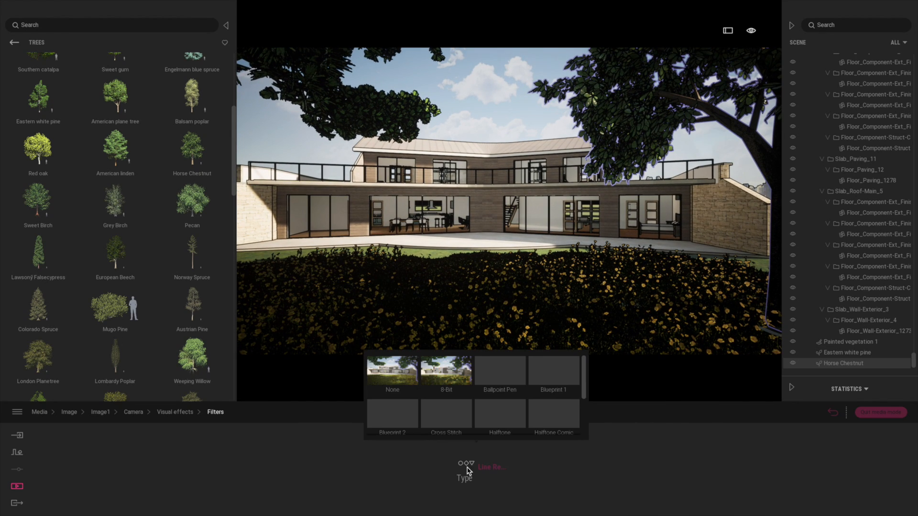
{"action": "left_click", "coordinate": [587, 383]}
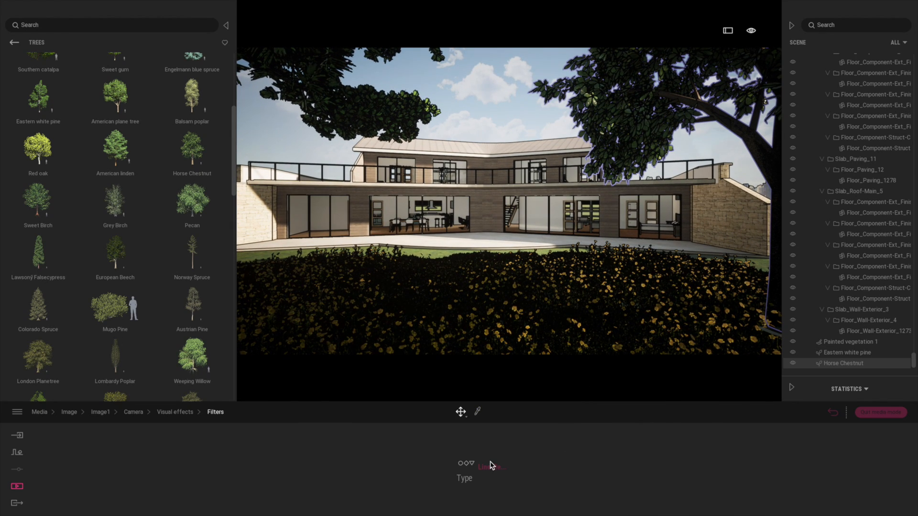
{"action": "left_click", "coordinate": [514, 460]}
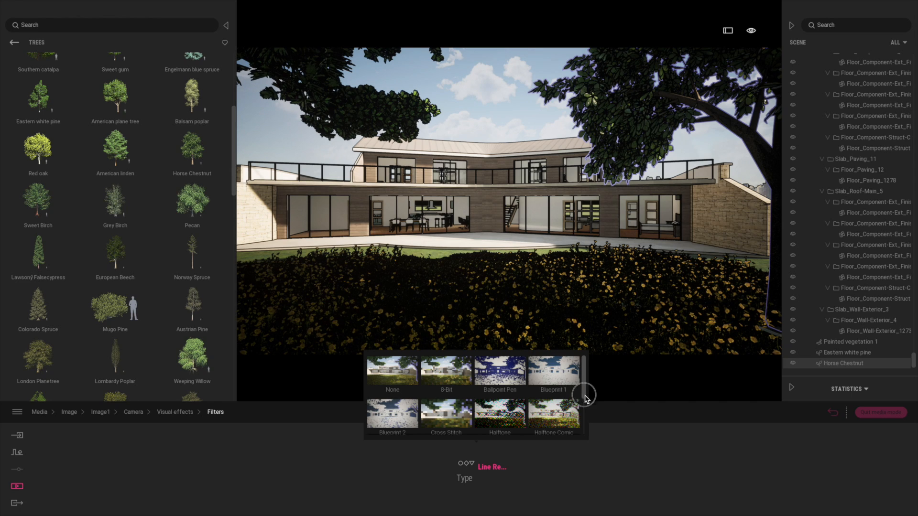
{"action": "left_click", "coordinate": [580, 437]}
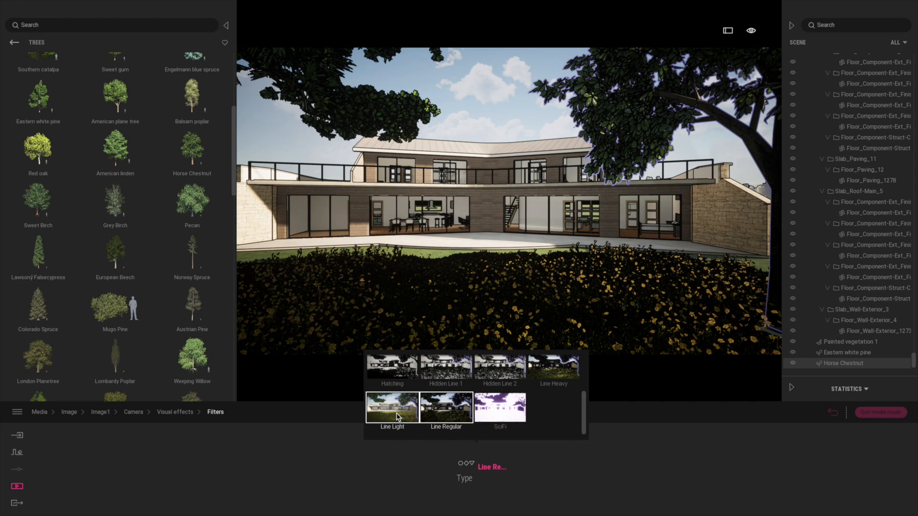
{"action": "left_click", "coordinate": [398, 417]}
{"action": "left_click", "coordinate": [531, 317]}
{"action": "right_click_drag", "start_coordinate": [530, 318], "coordinate": [524, 311]}
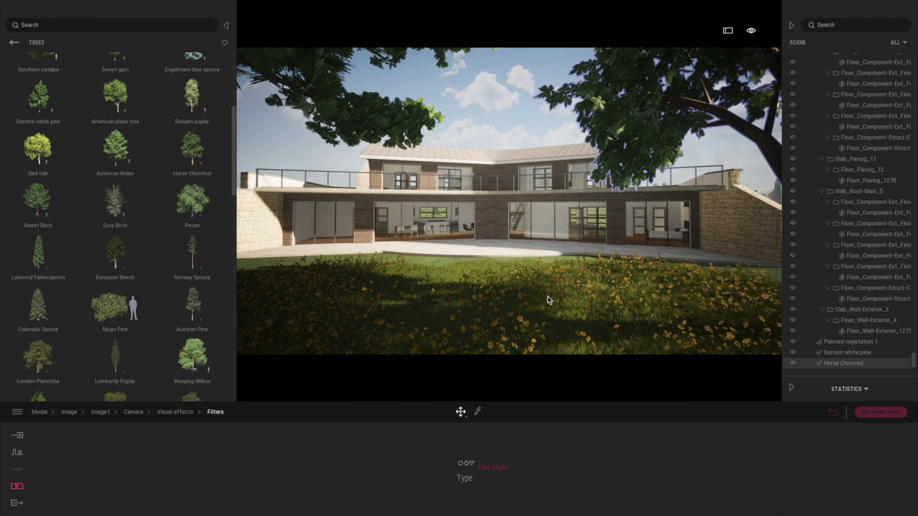
{"action": "right_click_drag", "start_coordinate": [549, 301], "coordinate": [549, 299]}
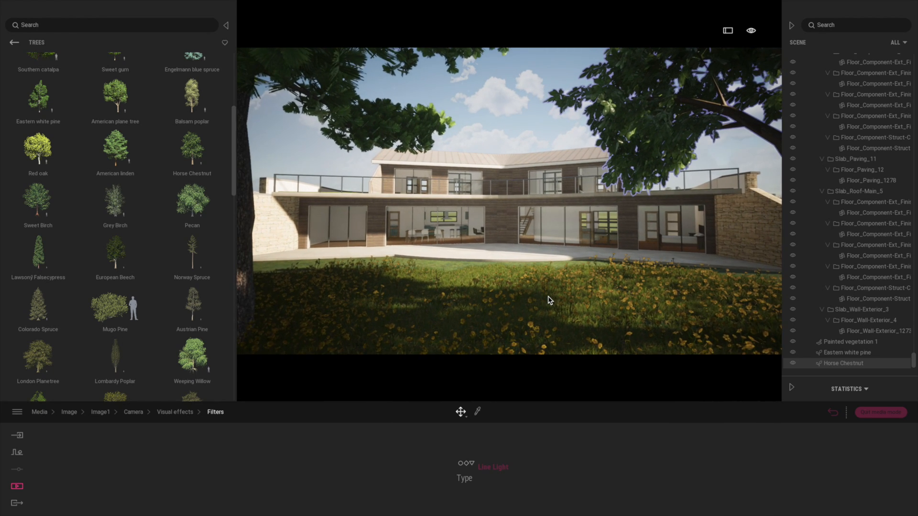
{"action": "scroll", "coordinate": [548, 300], "scroll_direction": "down", "scroll_amount": 2}
Step: Preview the Hidden Line 1 filter on Image1, and apply Hidden Line 2 instead
{"action": "left_click", "coordinate": [485, 467]}
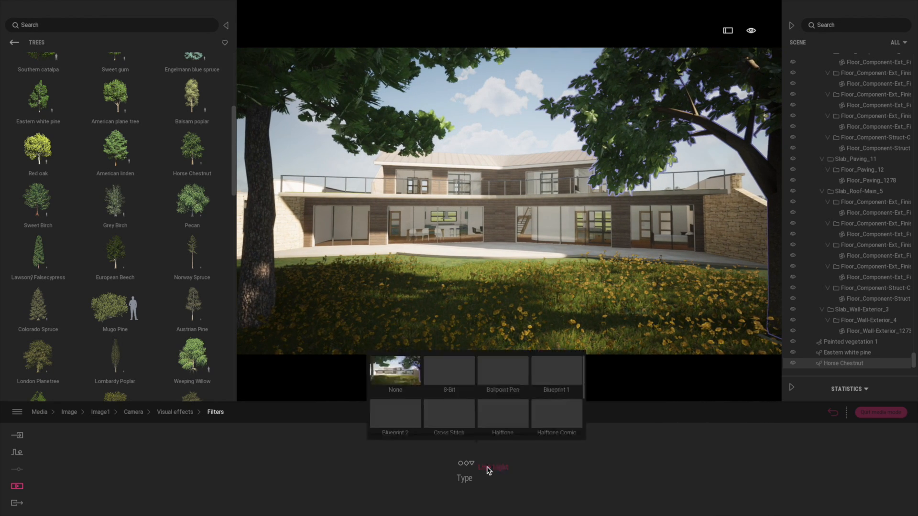
{"action": "left_click_drag", "start_coordinate": [583, 388], "coordinate": [583, 427]}
{"action": "left_click", "coordinate": [447, 370]}
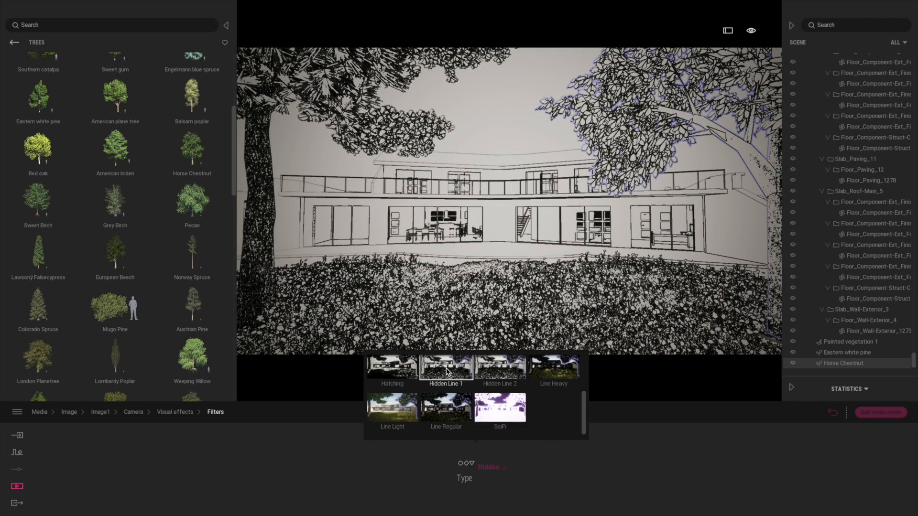
{"action": "left_click", "coordinate": [501, 373]}
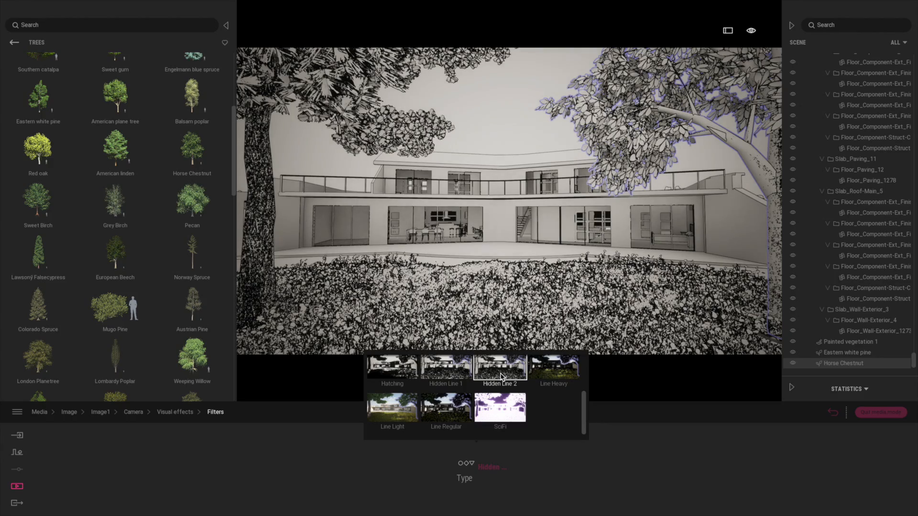
{"action": "left_click", "coordinate": [687, 433]}
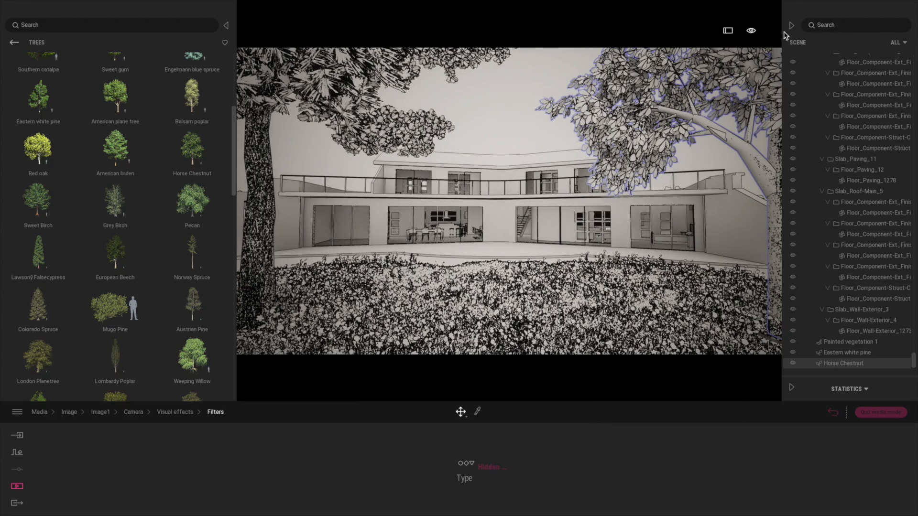
Step: Bring up the time-of-day adjustment in the view settings of the filtered image
{"action": "left_click", "coordinate": [752, 31]}
{"action": "left_click", "coordinate": [751, 52]}
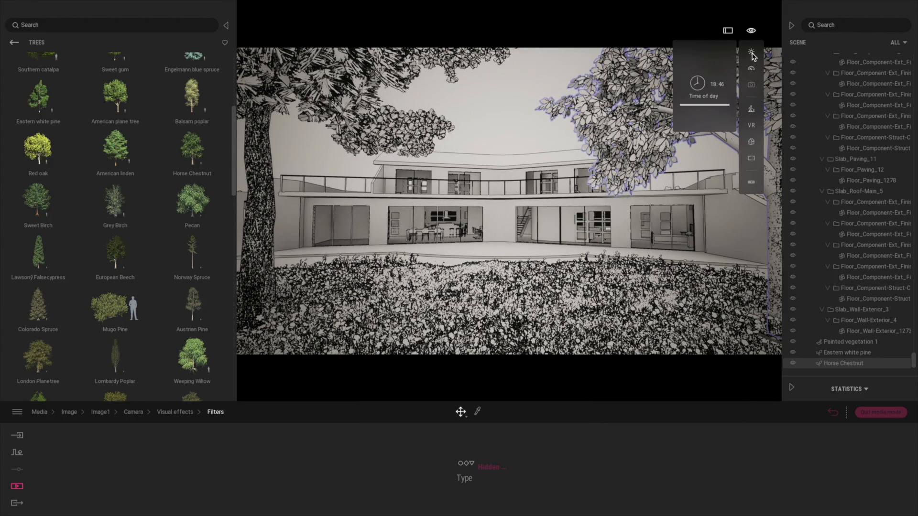
{"action": "mouse_move", "coordinate": [713, 108]}
{"action": "left_mouse_down"}
{"action": "mouse_move", "coordinate": [708, 72]}
{"action": "mouse_move", "coordinate": [715, 127]}
{"action": "mouse_move", "coordinate": [716, 83]}
{"action": "mouse_move", "coordinate": [704, 86]}
{"action": "mouse_move", "coordinate": [717, 99]}
{"action": "left_mouse_up"}
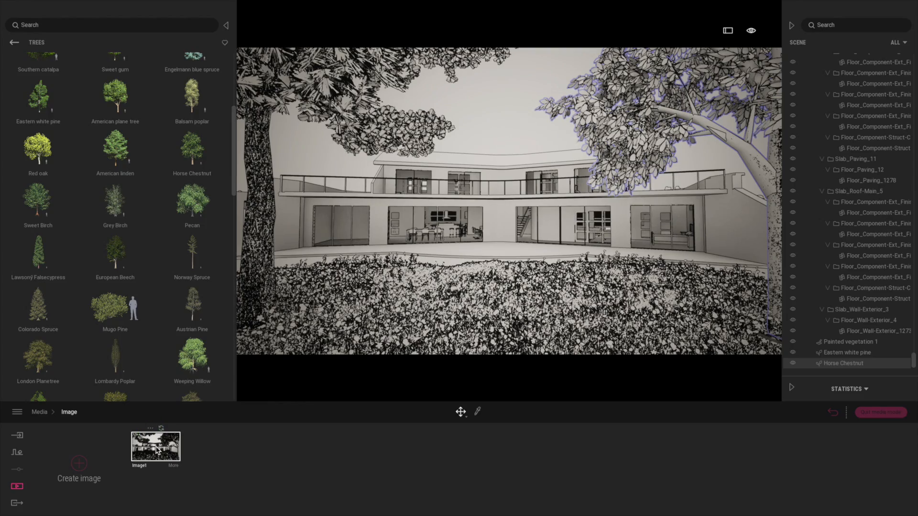
Step: Duplicate Image1, and duplicate the copy as well, to get three versions of the same view
{"action": "left_click", "coordinate": [150, 429]}
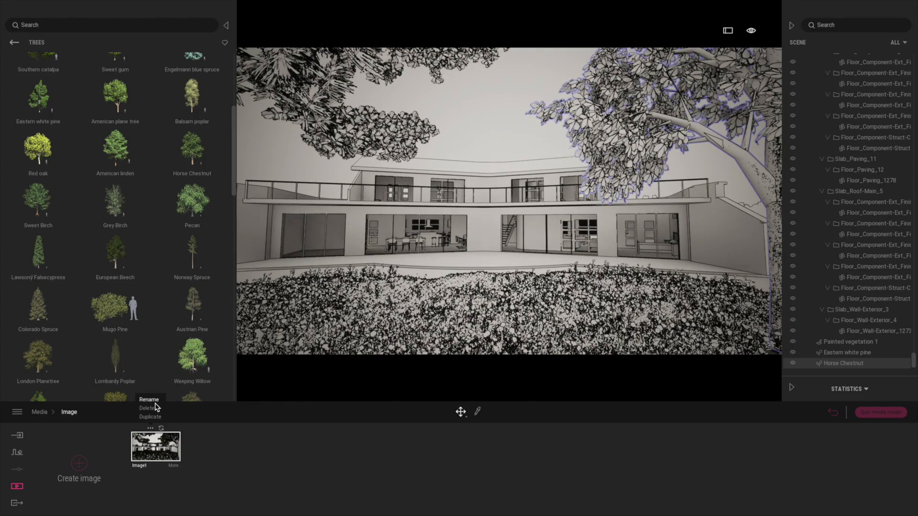
{"action": "left_click", "coordinate": [230, 439]}
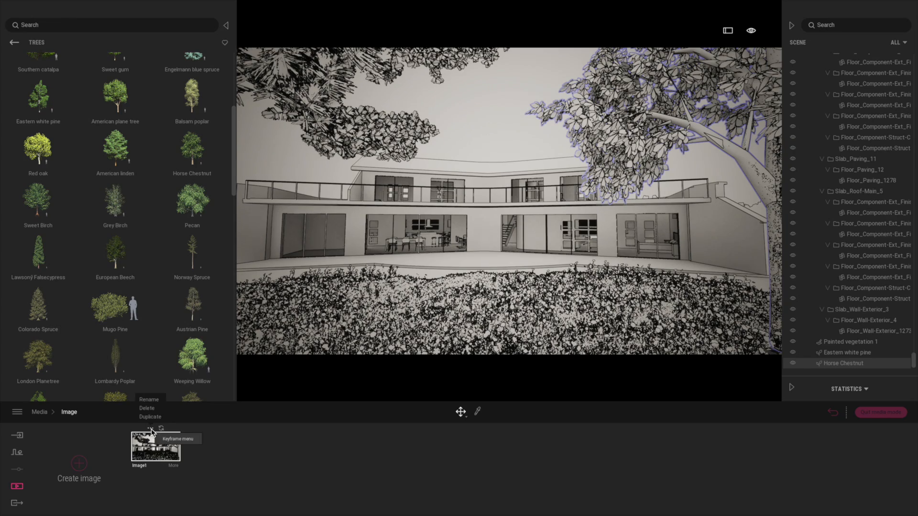
{"action": "left_click", "coordinate": [153, 418]}
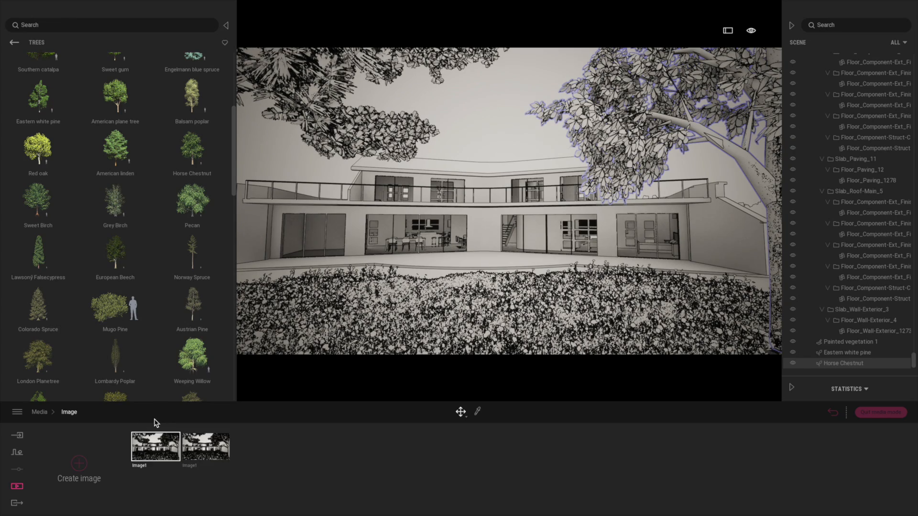
{"action": "left_click", "coordinate": [201, 429]}
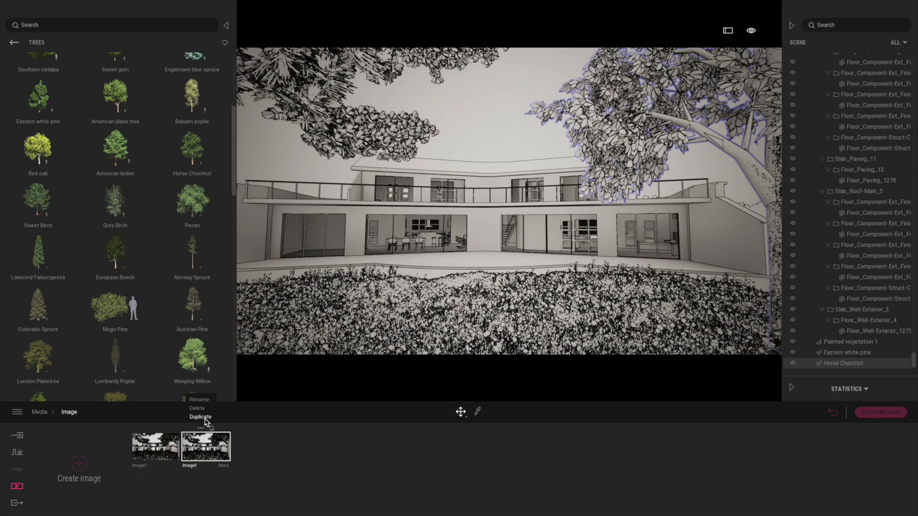
{"action": "left_click", "coordinate": [203, 418]}
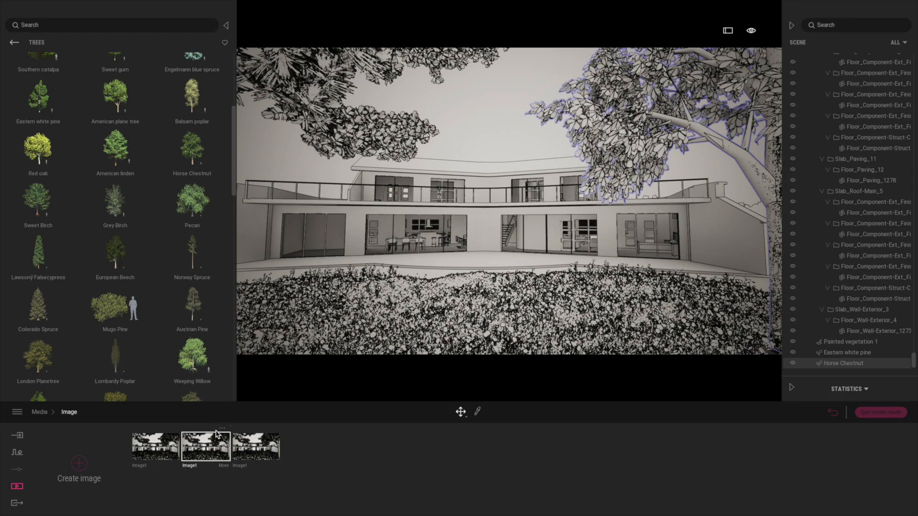
Step: Set the visual-effect filter of the second image to None and return to the list of images
{"action": "left_click", "coordinate": [223, 468]}
{"action": "left_click", "coordinate": [566, 467]}
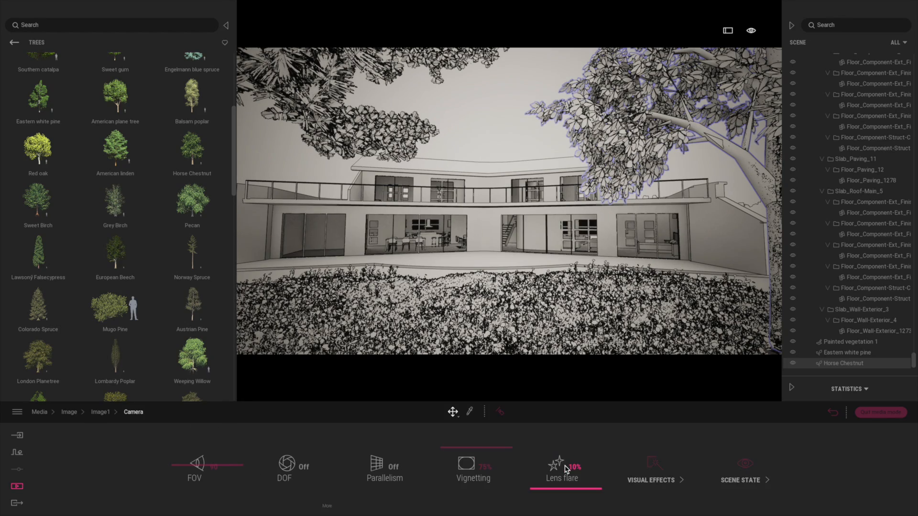
{"action": "left_click", "coordinate": [658, 468]}
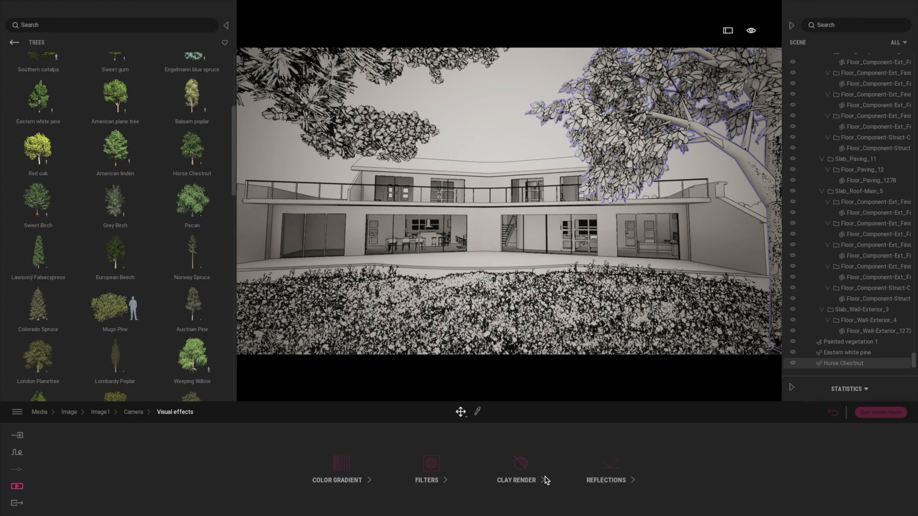
{"action": "left_click", "coordinate": [623, 463]}
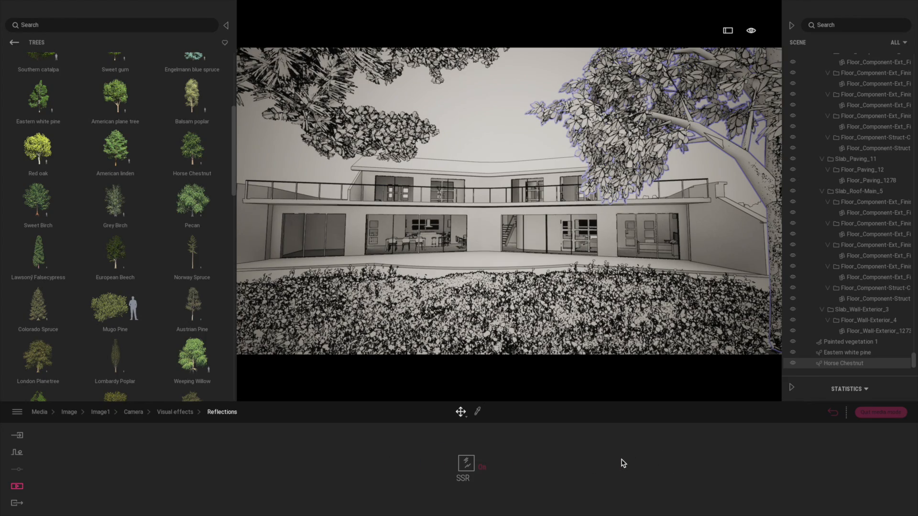
{"action": "left_click", "coordinate": [172, 412]}
{"action": "left_click", "coordinate": [134, 412]}
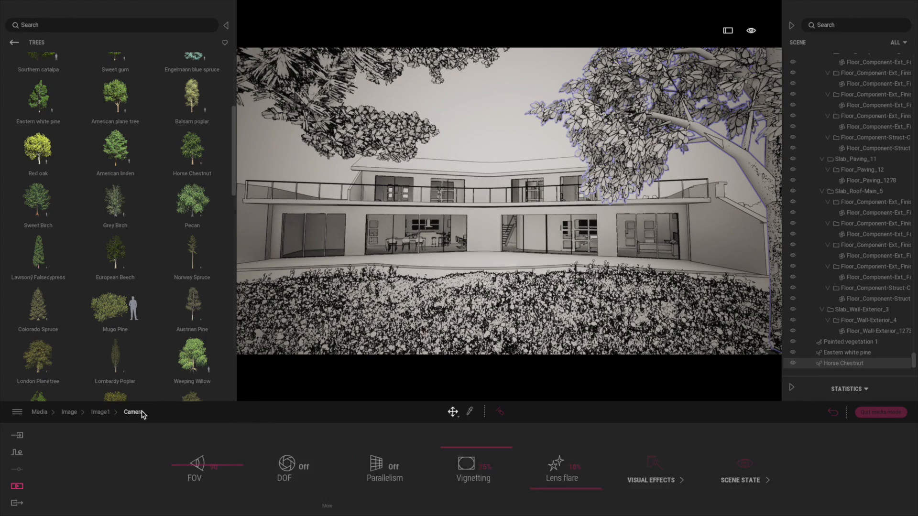
{"action": "left_click", "coordinate": [656, 465]}
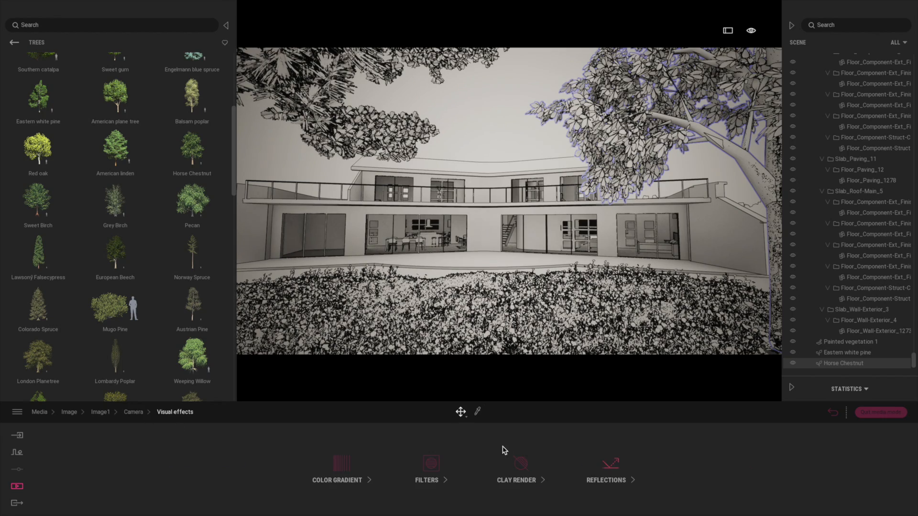
{"action": "left_click", "coordinate": [432, 464]}
{"action": "left_click", "coordinate": [492, 467]}
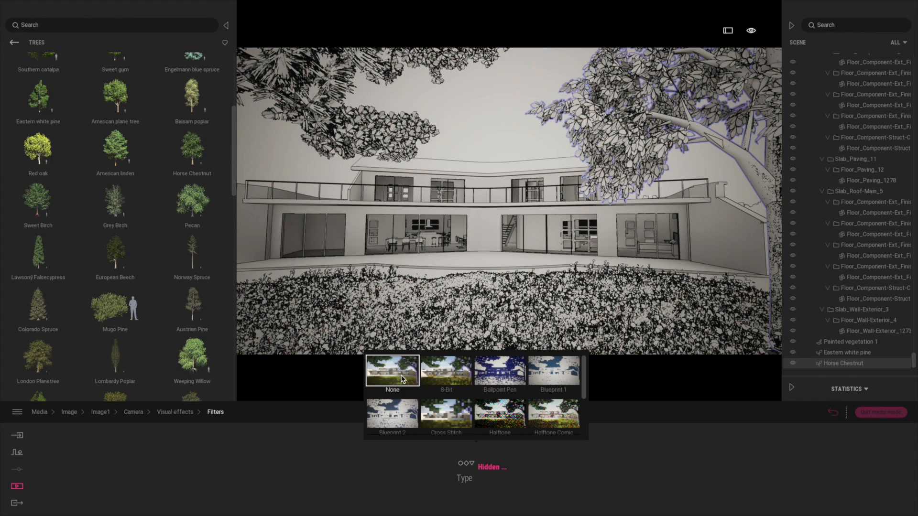
{"action": "left_click", "coordinate": [402, 379]}
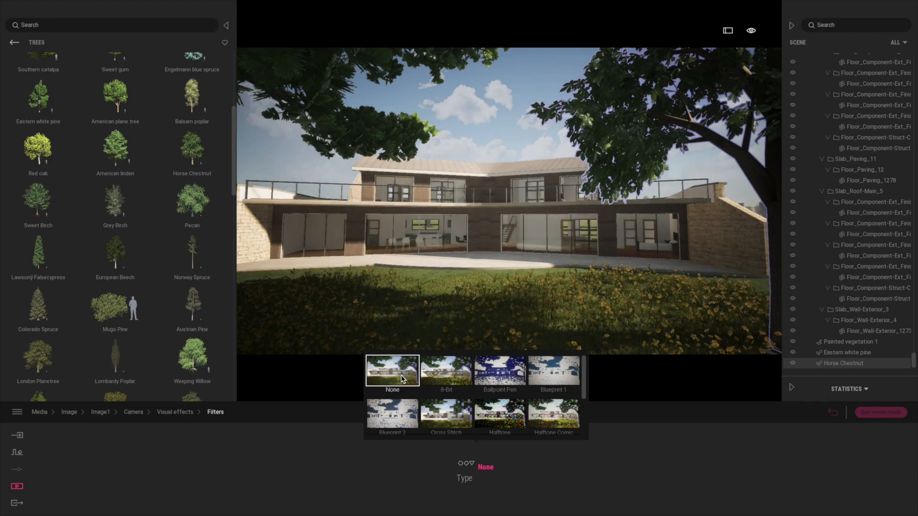
{"action": "left_click", "coordinate": [833, 414]}
Step: Try the Hatching filter on the third image and finish with Line Light applied
{"action": "left_click", "coordinate": [254, 448]}
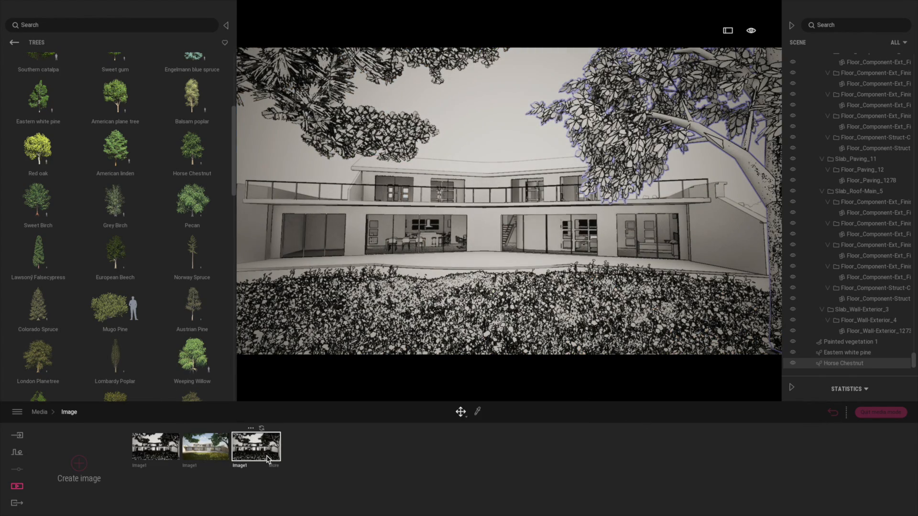
{"action": "left_click", "coordinate": [273, 467]}
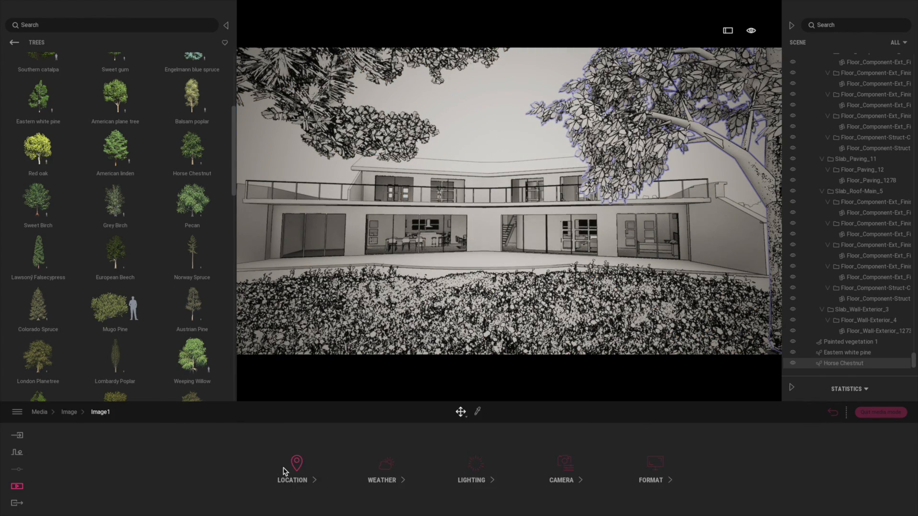
{"action": "left_click", "coordinate": [564, 466]}
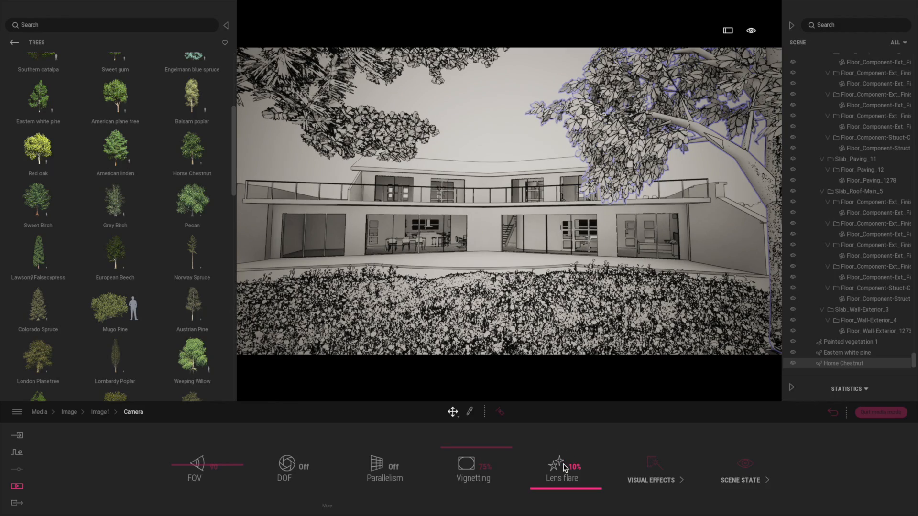
{"action": "left_click", "coordinate": [649, 466]}
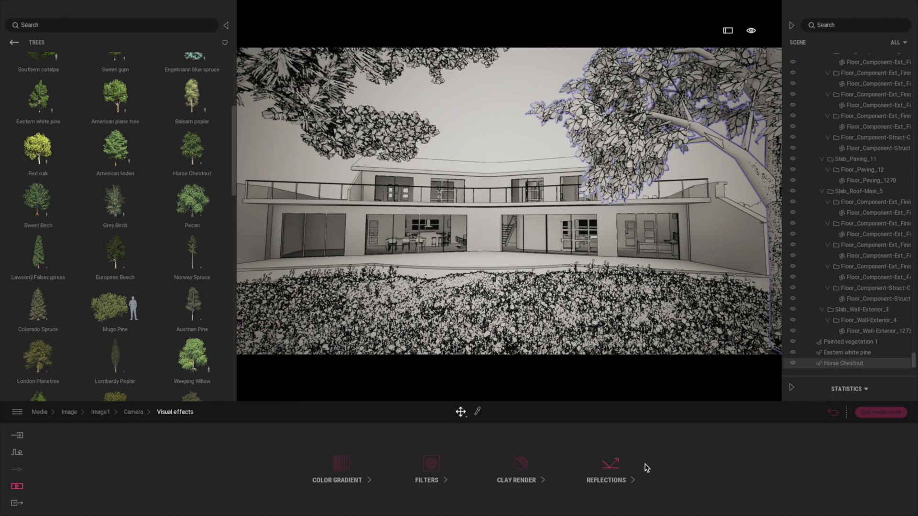
{"action": "left_click", "coordinate": [431, 464]}
{"action": "left_click", "coordinate": [491, 468]}
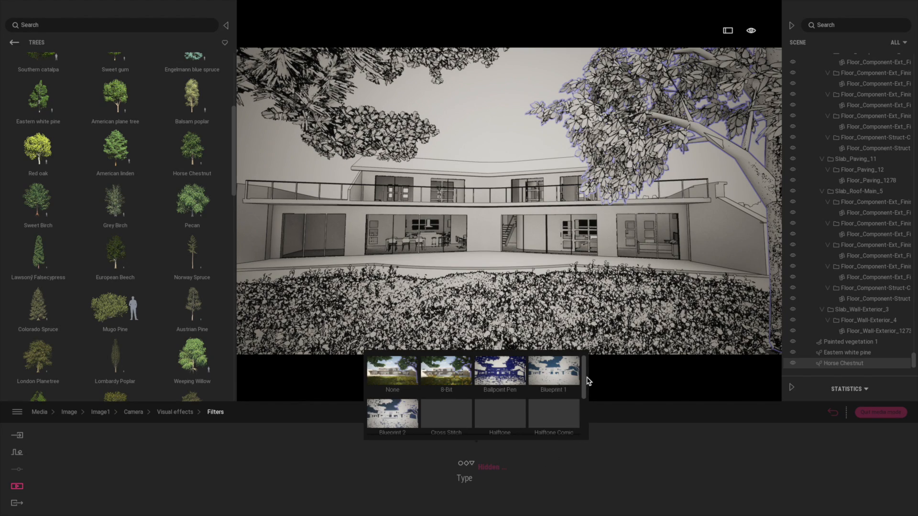
{"action": "left_click_drag", "start_coordinate": [581, 398], "coordinate": [583, 430]}
{"action": "left_click", "coordinate": [393, 373]}
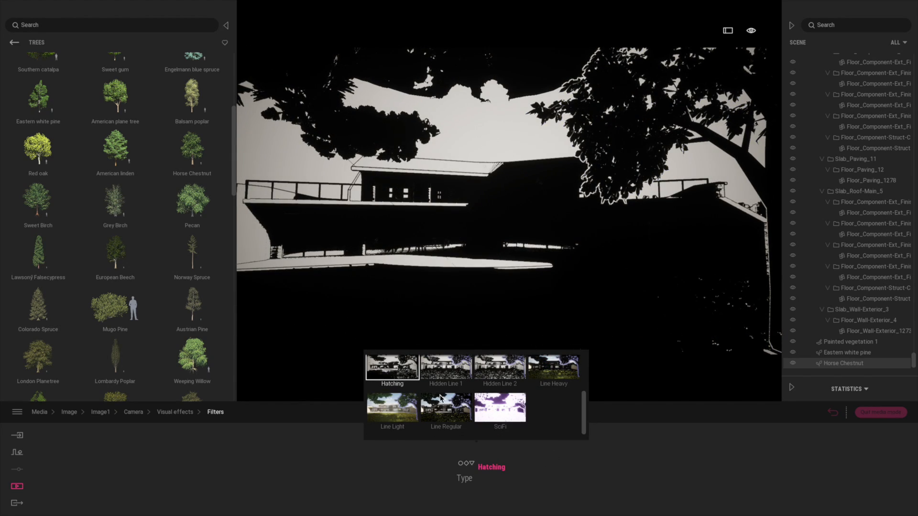
{"action": "left_click", "coordinate": [404, 412]}
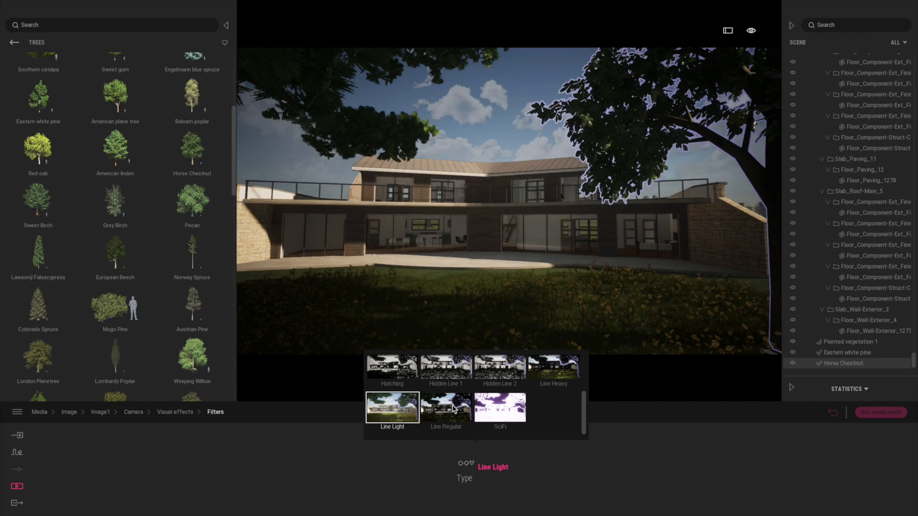
Step: Add the second and third images to the media selected for image export
{"action": "left_click", "coordinate": [19, 504]}
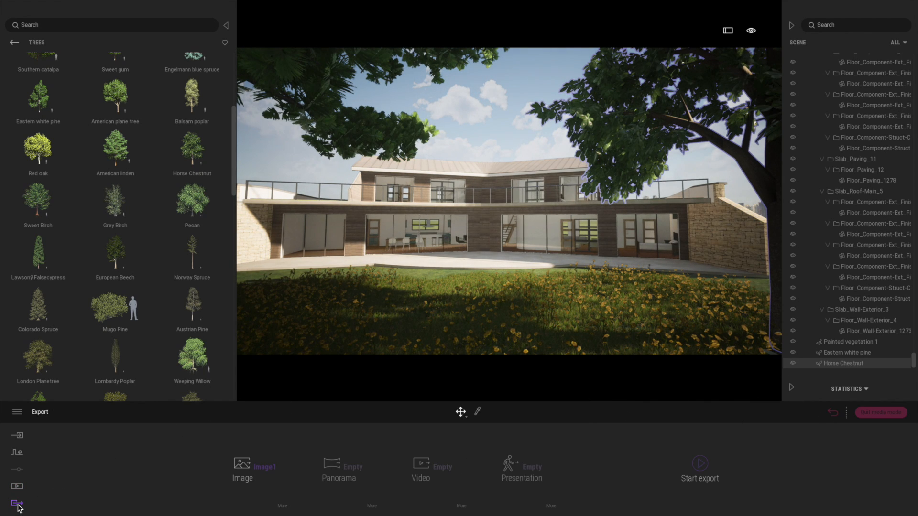
{"action": "left_click", "coordinate": [271, 469]}
{"action": "left_click", "coordinate": [193, 310]}
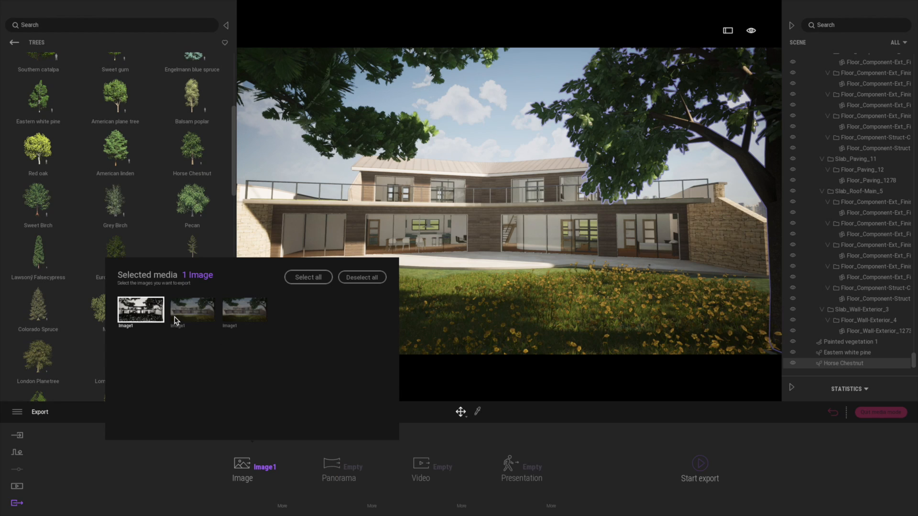
{"action": "left_click", "coordinate": [245, 310]}
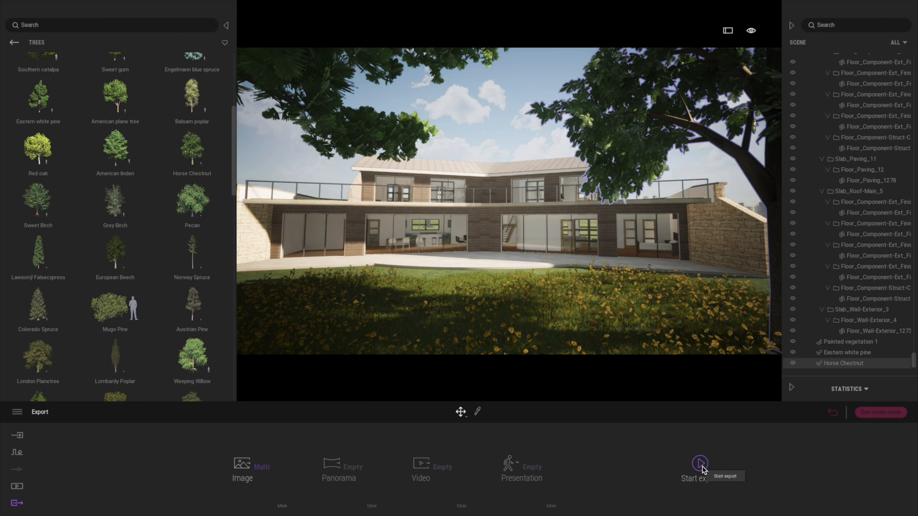
Step: Start the image export and save the selected images in the Twinmotion 2021 Release folder
{"action": "left_click", "coordinate": [701, 464]}
{"action": "left_click", "coordinate": [473, 61]}
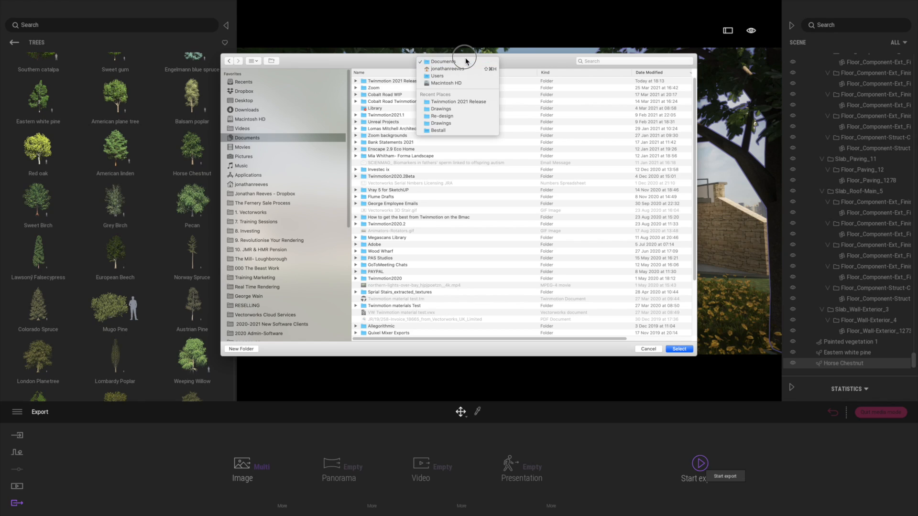
{"action": "left_click", "coordinate": [458, 101]}
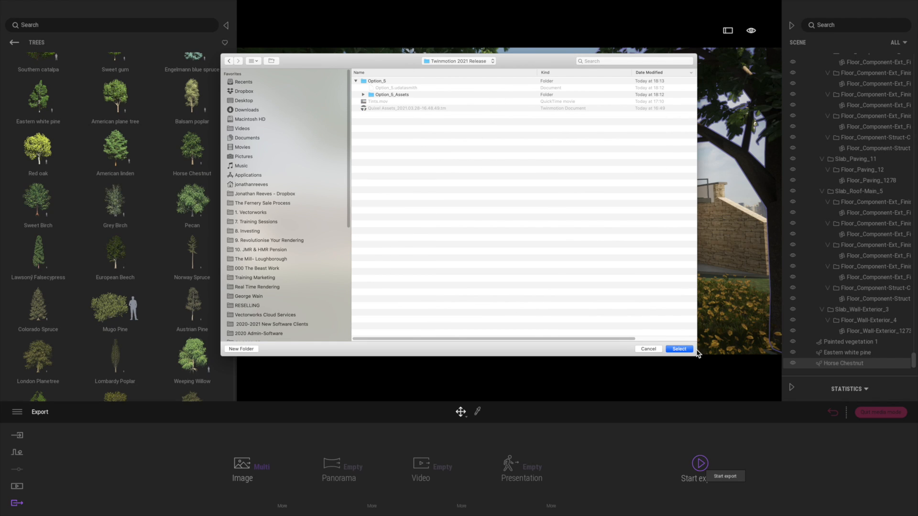
{"action": "left_click", "coordinate": [691, 350]}
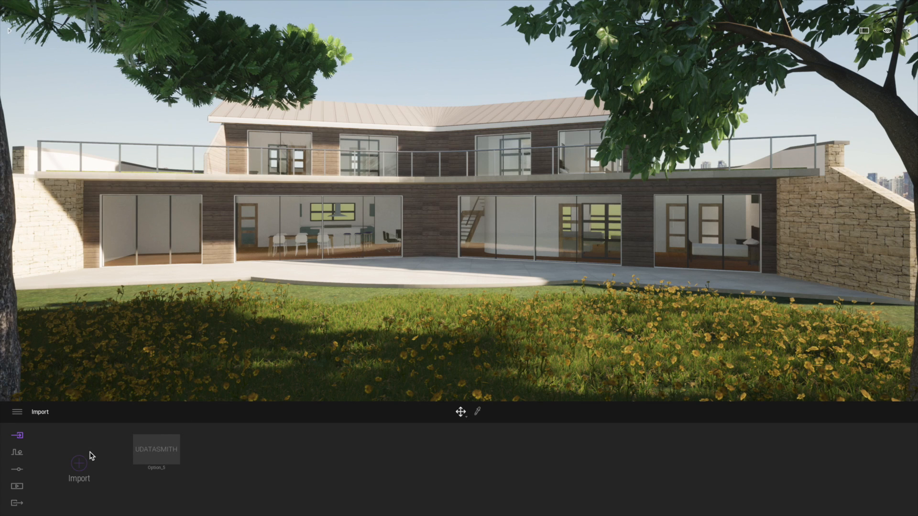
Step: Create a new presentation in the project's media
{"action": "left_click", "coordinate": [19, 488]}
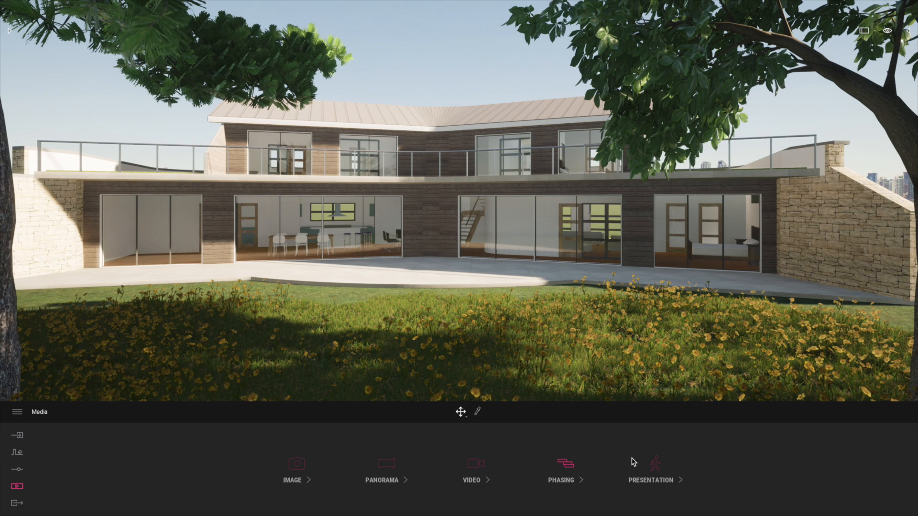
{"action": "left_click", "coordinate": [657, 465]}
{"action": "left_click", "coordinate": [79, 464]}
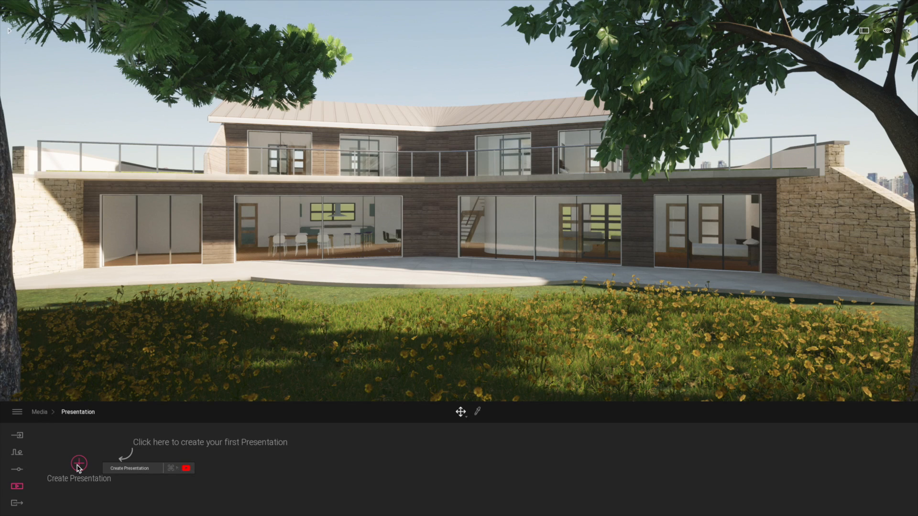
{"action": "key", "text": "Return"}
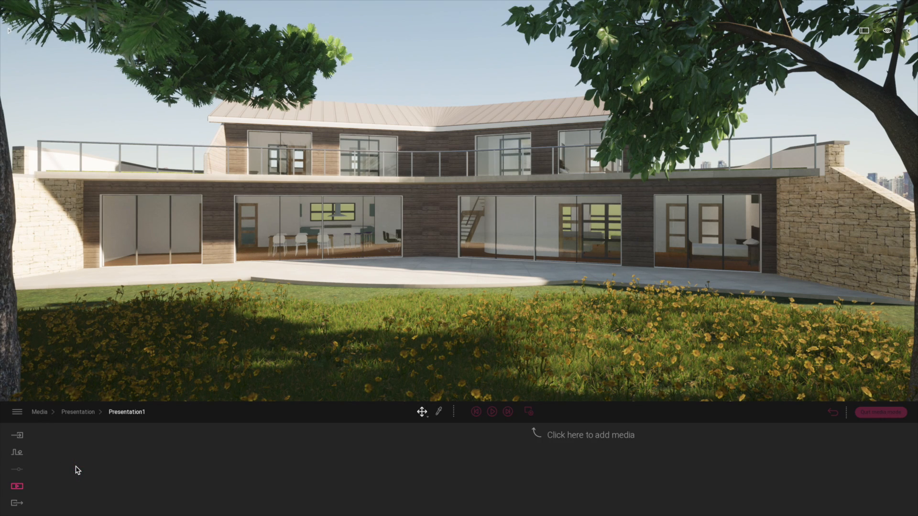
Step: Add all three images of the house to the presentation in their existing order, starting with the black-and-white one
{"action": "left_click", "coordinate": [529, 411]}
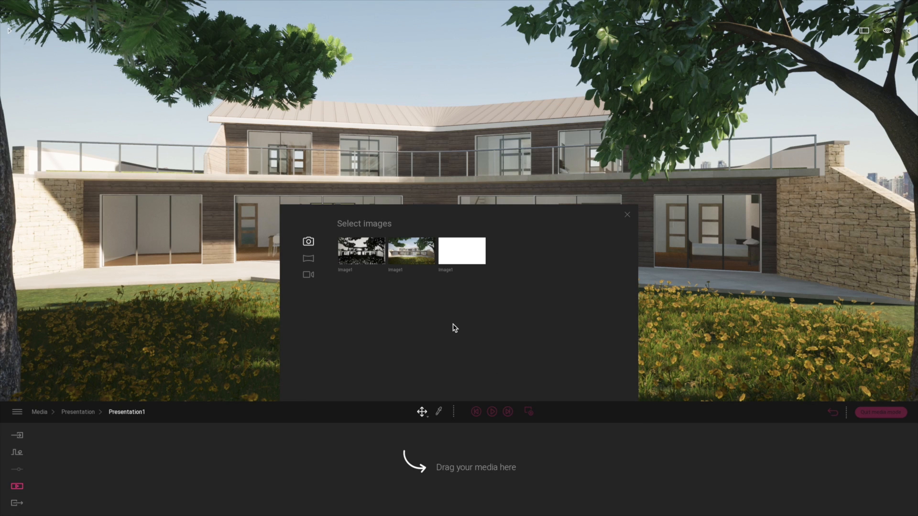
{"action": "left_click_drag", "start_coordinate": [359, 253], "coordinate": [316, 449]}
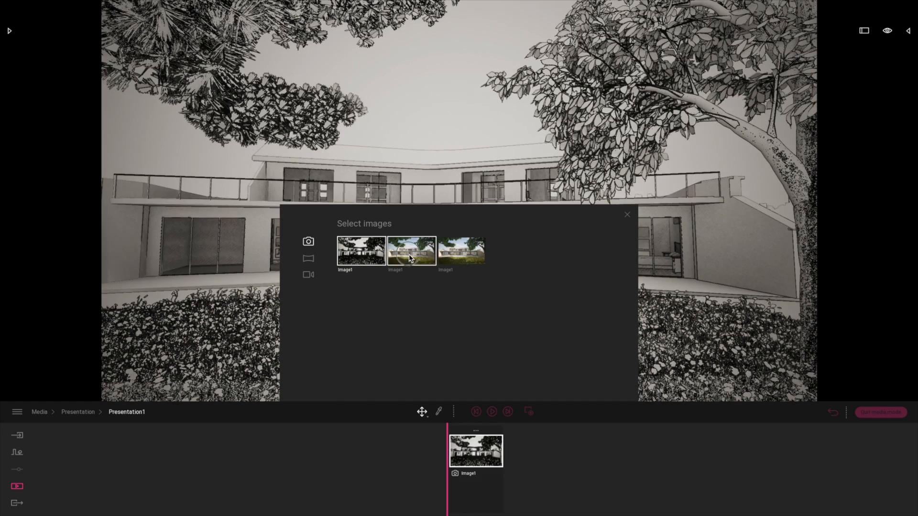
{"action": "left_click_drag", "start_coordinate": [410, 262], "coordinate": [521, 457]}
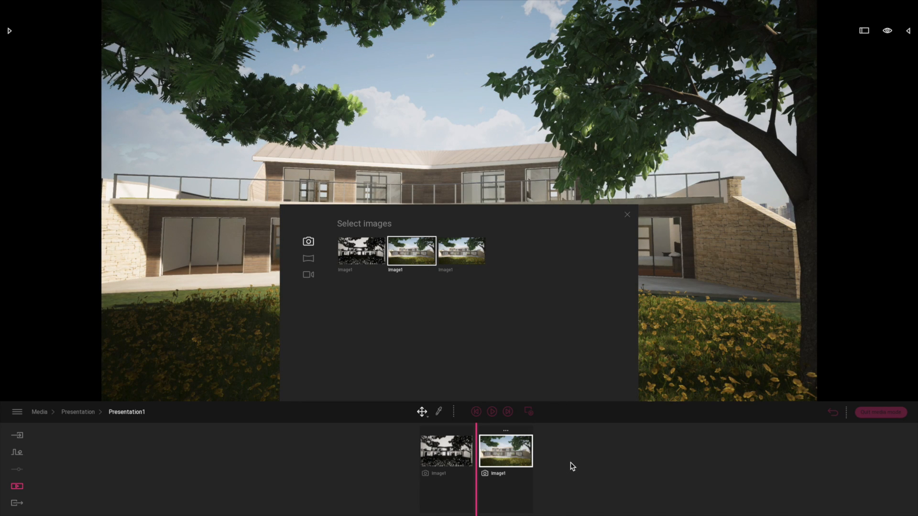
{"action": "left_click_drag", "start_coordinate": [468, 267], "coordinate": [550, 452]}
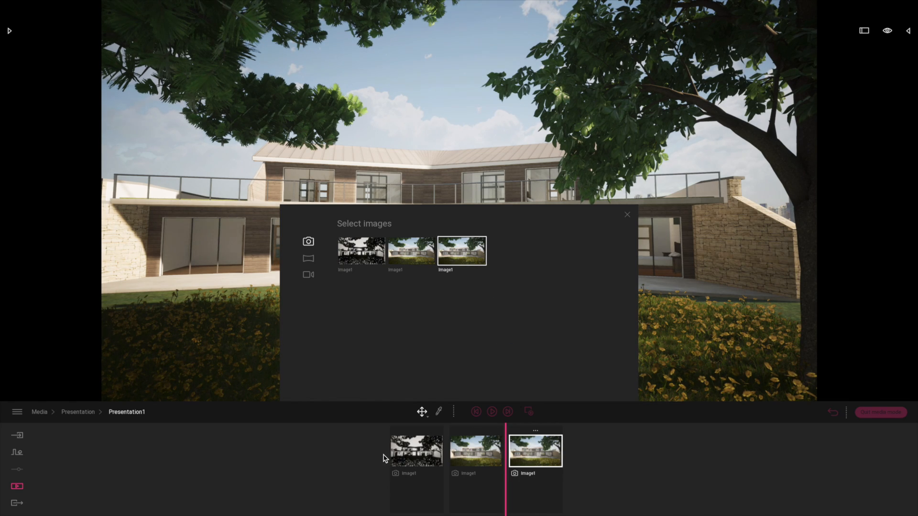
{"action": "left_click", "coordinate": [627, 216]}
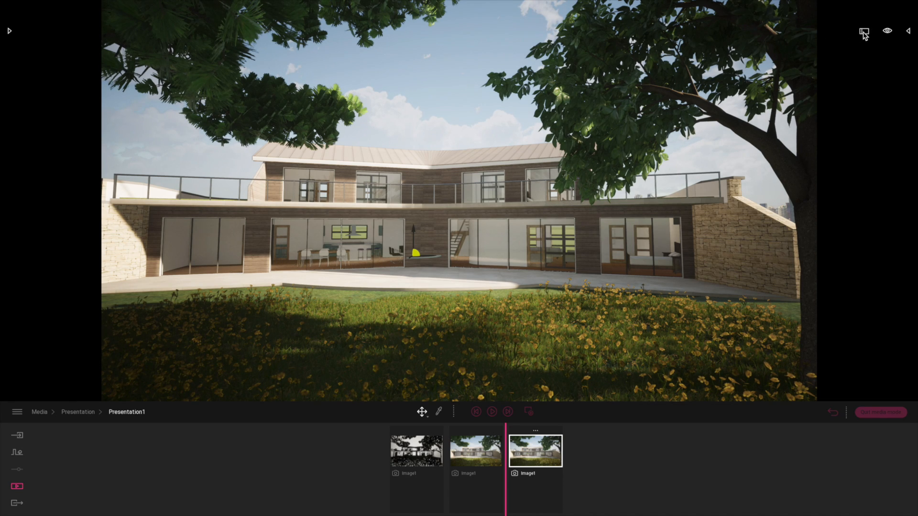
Step: Preview the presentation full screen, switch between its images, and try the time-of-day control on the second image
{"action": "left_click", "coordinate": [865, 33]}
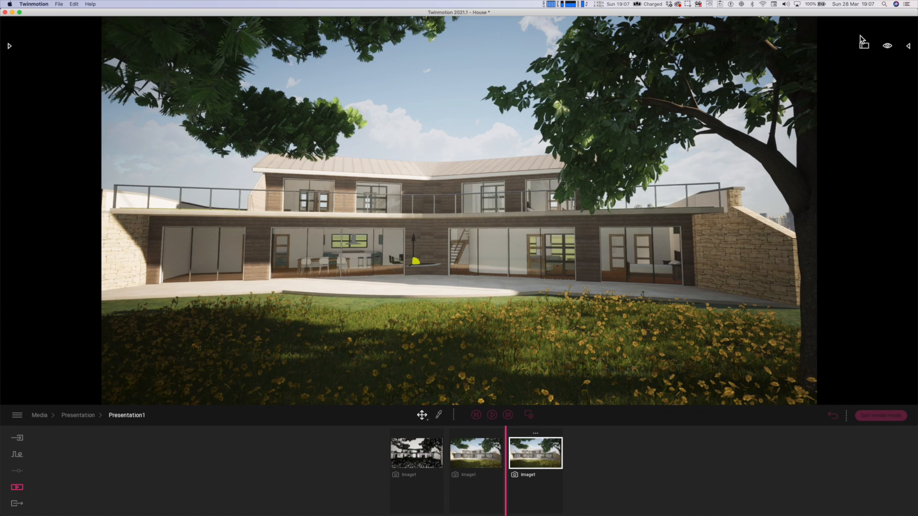
{"action": "left_click", "coordinate": [864, 45]}
{"action": "left_click", "coordinate": [411, 486]}
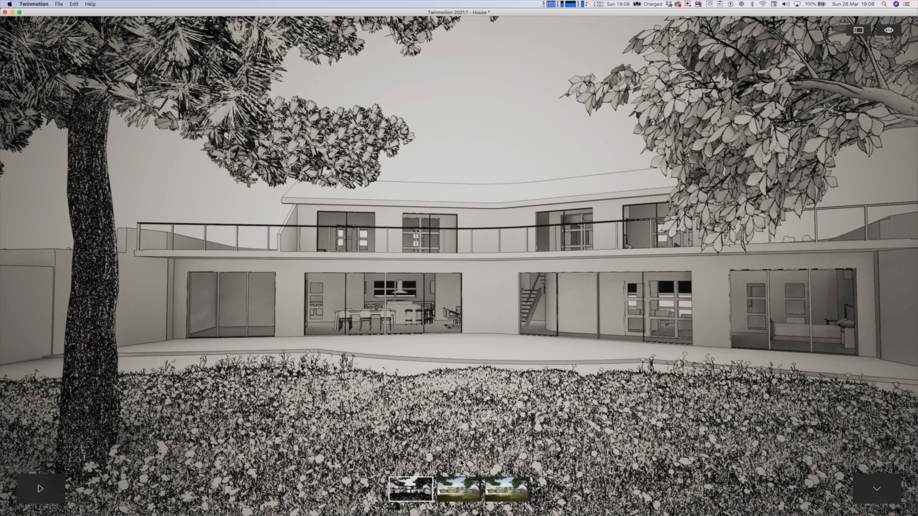
{"action": "left_click", "coordinate": [458, 489]}
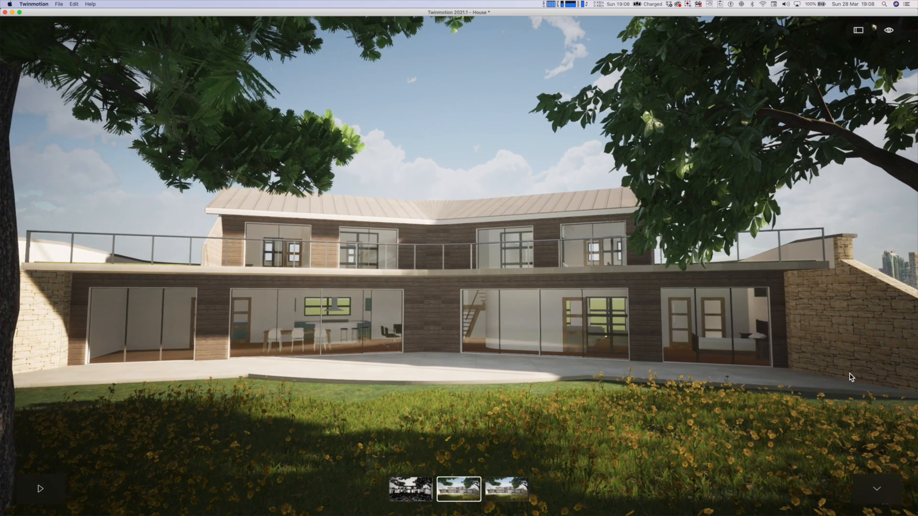
{"action": "left_click", "coordinate": [889, 31]}
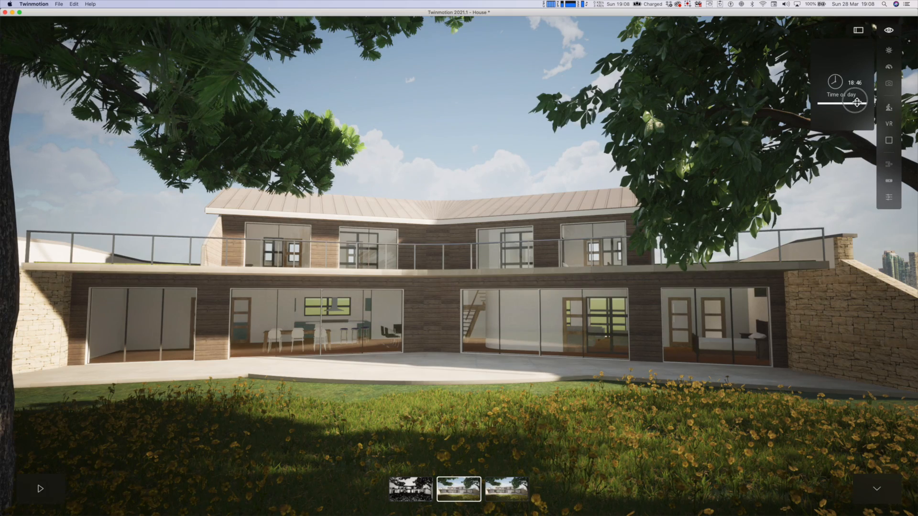
{"action": "left_click_drag", "start_coordinate": [857, 94], "coordinate": [859, 87]}
{"action": "left_click", "coordinate": [492, 496]}
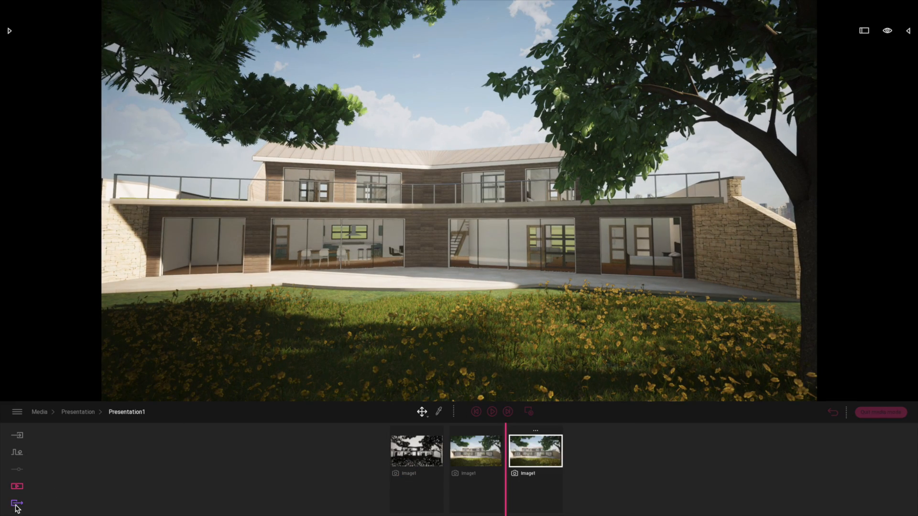
Step: Deselect all images from the export and select Presentation1 as the media to export instead
{"action": "left_click", "coordinate": [17, 504]}
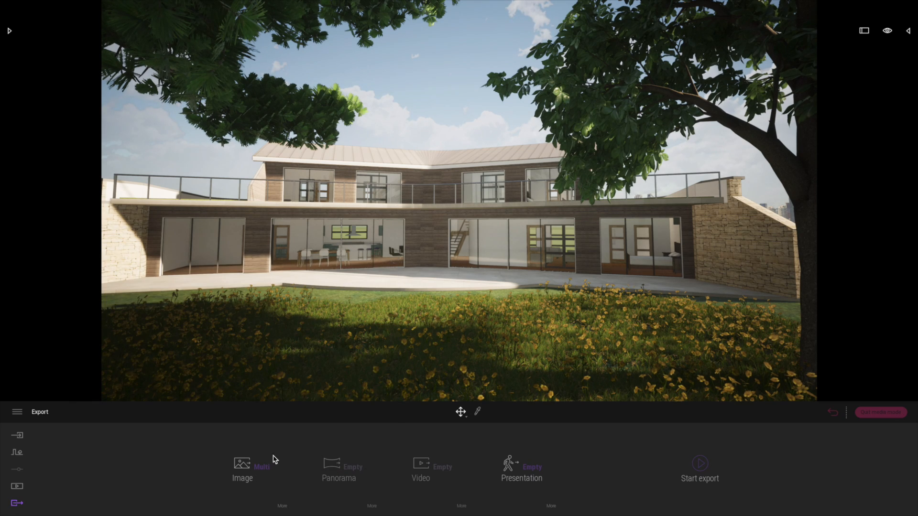
{"action": "mouse_move", "coordinate": [262, 467]}
{"action": "left_click", "coordinate": [365, 279]}
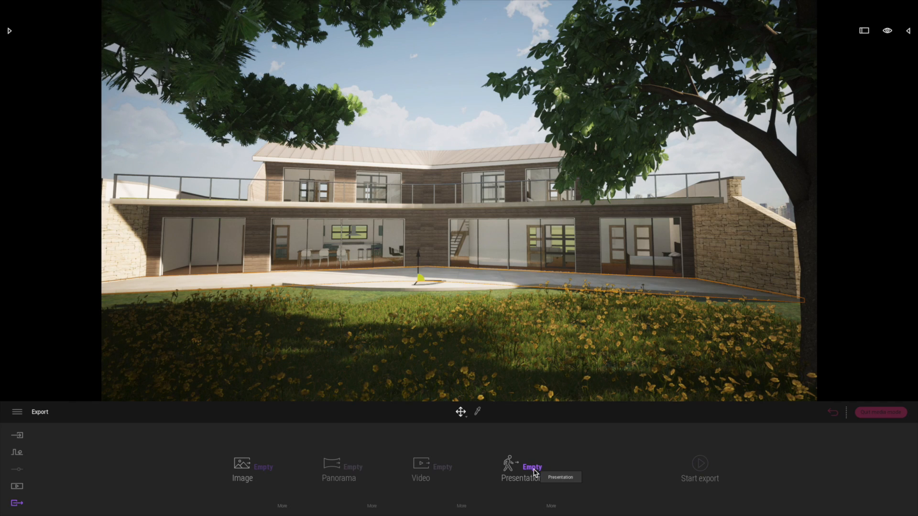
{"action": "mouse_move", "coordinate": [534, 472]}
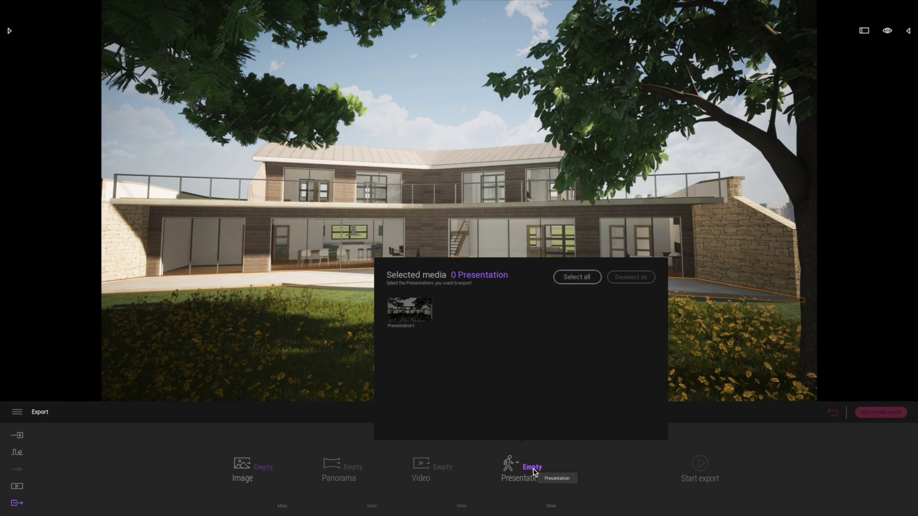
{"action": "left_click", "coordinate": [419, 310]}
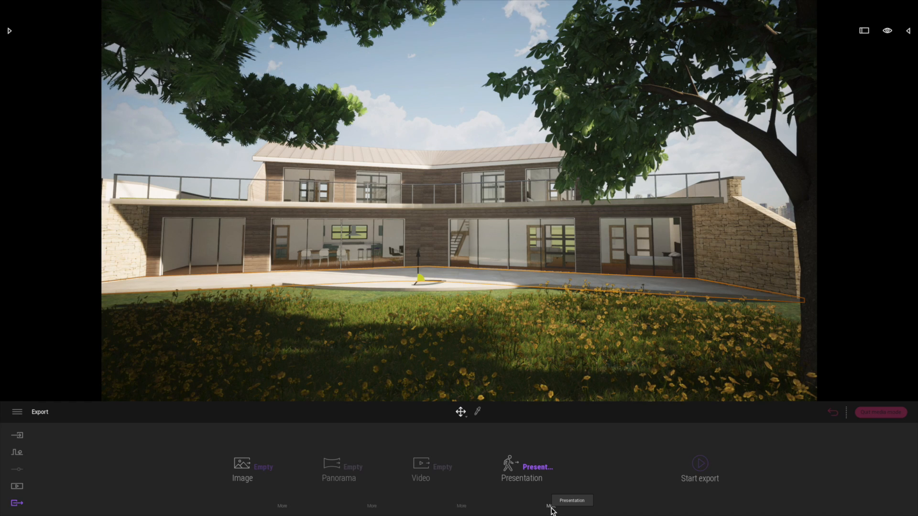
Step: Set the presentation's save destination to Cloud (Beta) and return to the export overview
{"action": "left_click", "coordinate": [552, 508]}
{"action": "left_click", "coordinate": [494, 470]}
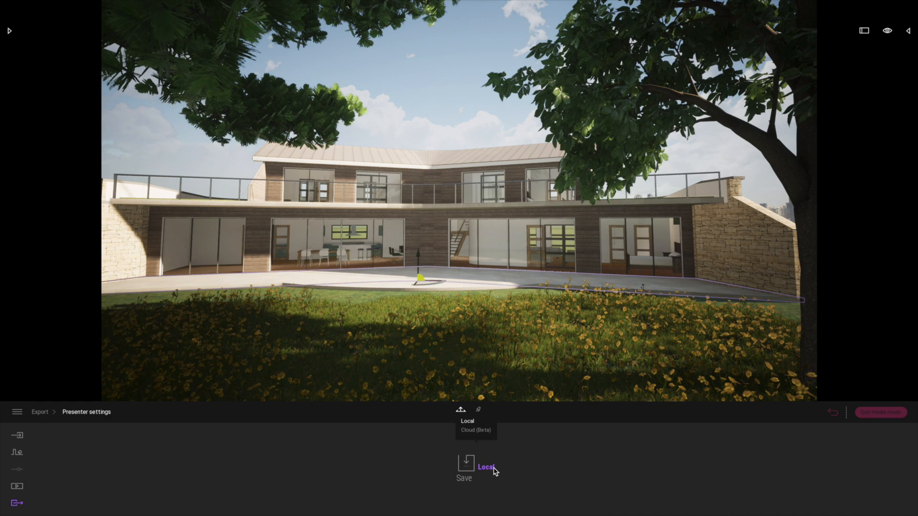
{"action": "left_click", "coordinate": [481, 431]}
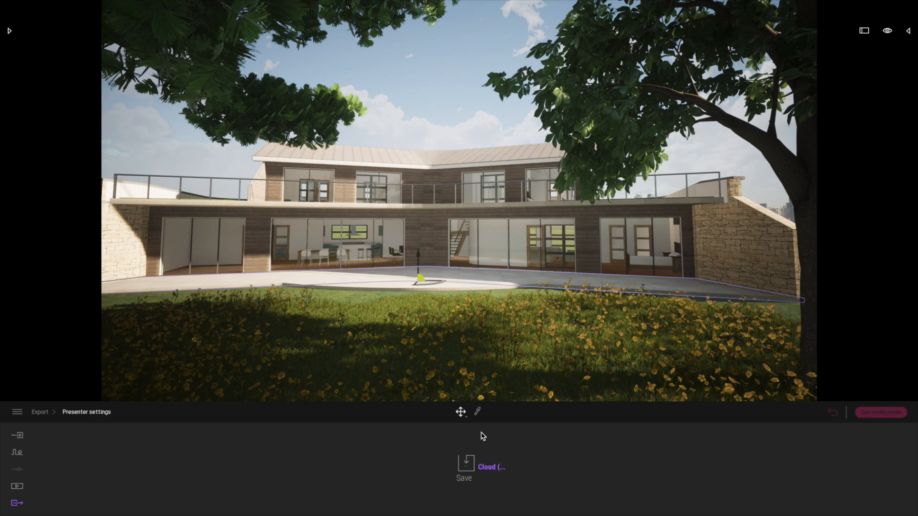
{"action": "left_click", "coordinate": [18, 504]}
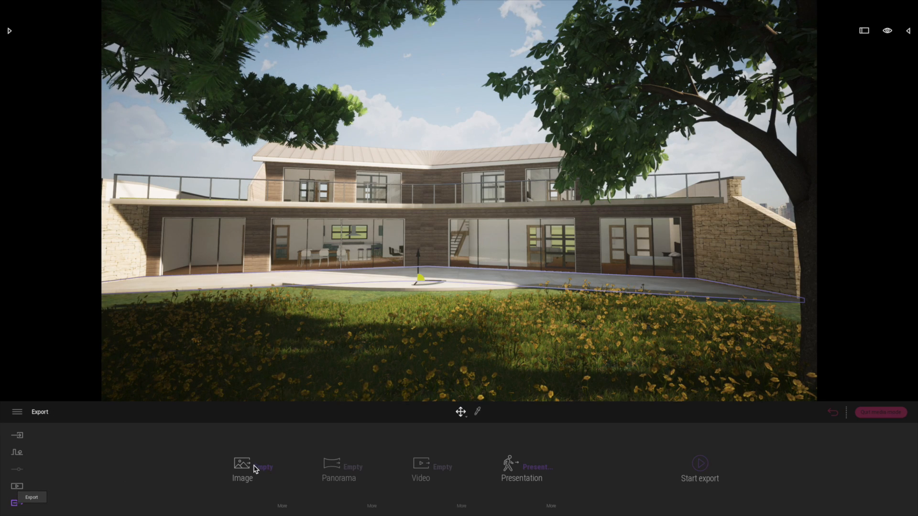
Step: Reopen Presentation1 and move its second image, the coloured view, ahead of the black-and-white one
{"action": "left_click", "coordinate": [17, 486]}
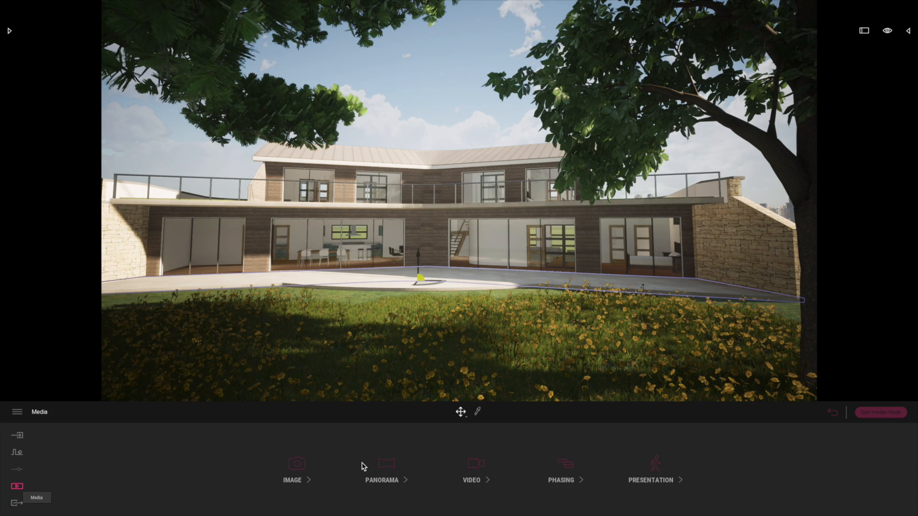
{"action": "left_click", "coordinate": [654, 471]}
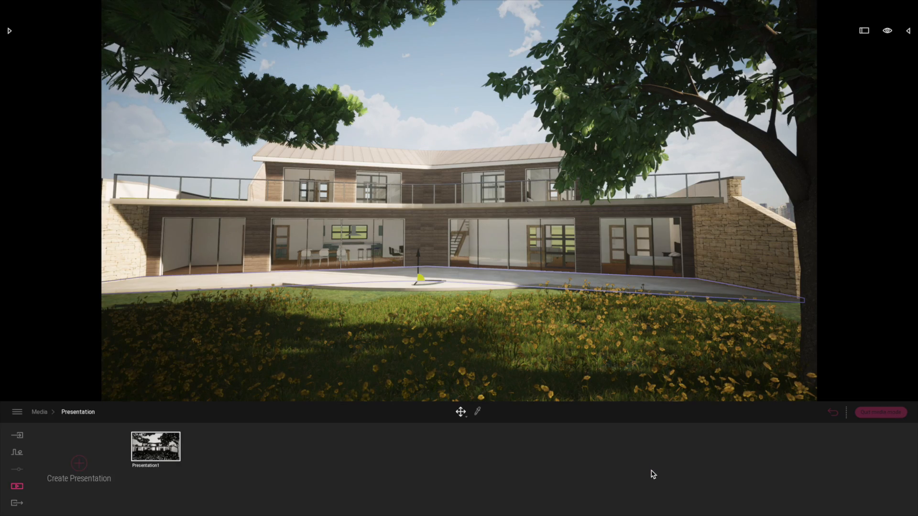
{"action": "double_click", "coordinate": [158, 447]}
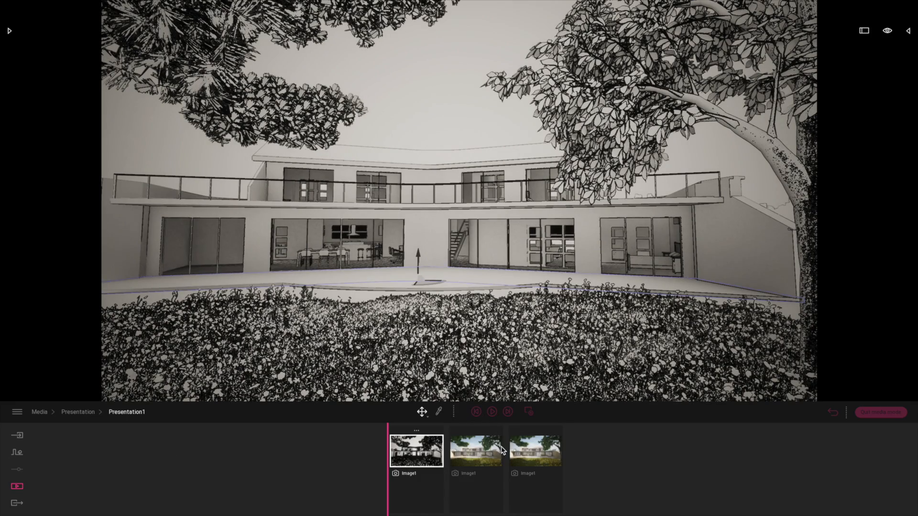
{"action": "left_click", "coordinate": [479, 454]}
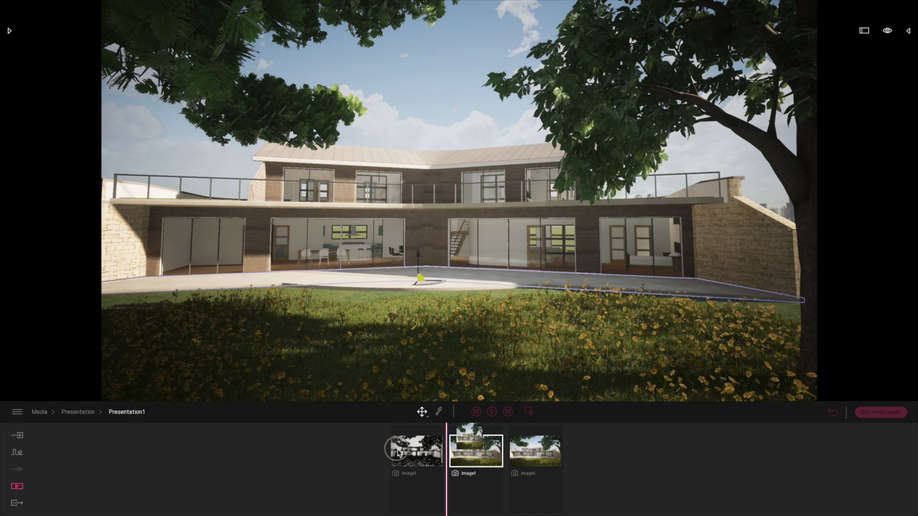
{"action": "left_click_drag", "start_coordinate": [398, 452], "coordinate": [399, 451]}
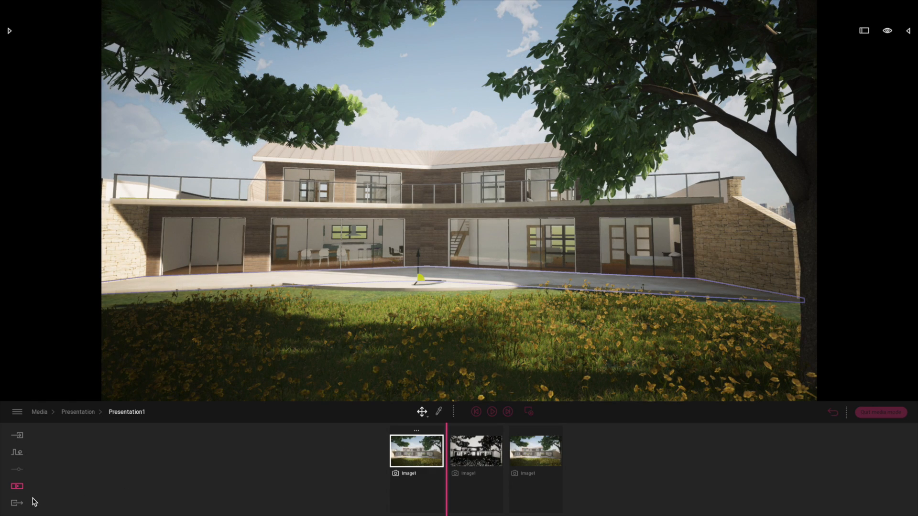
Step: Start the export of the selected presentation
{"action": "left_click", "coordinate": [17, 504]}
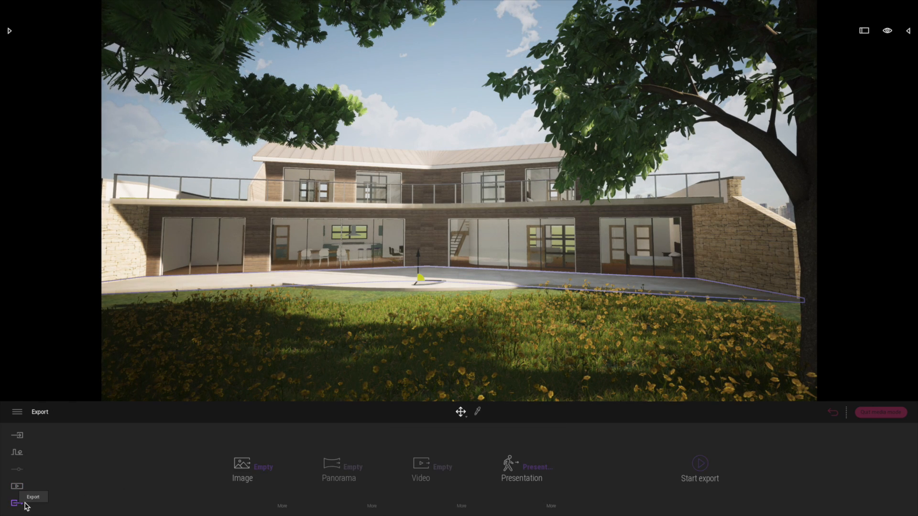
{"action": "left_click", "coordinate": [698, 468]}
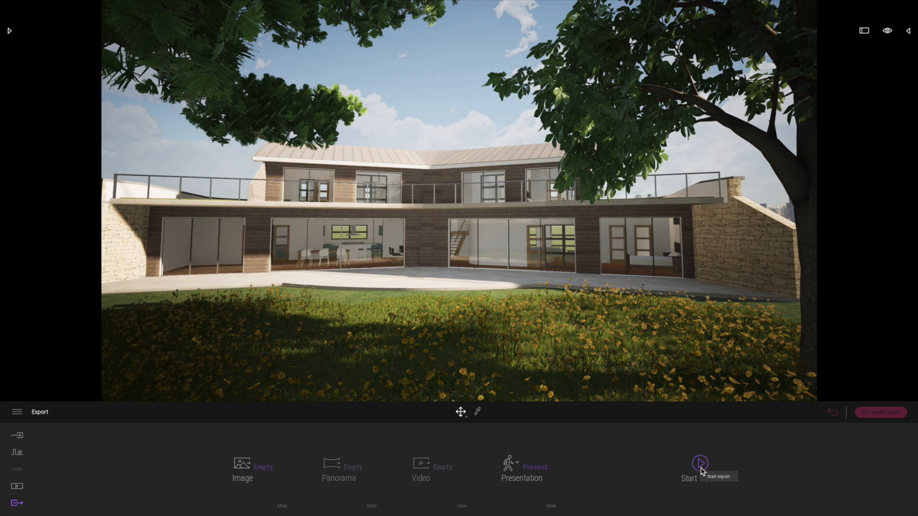
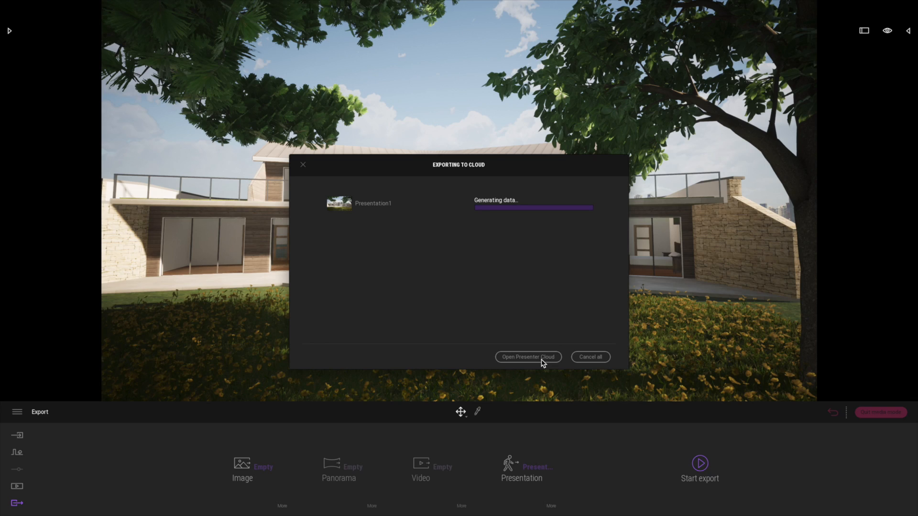
Step: Open Presenter Cloud and launch the exported Presentation1 in its viewer
{"action": "left_click", "coordinate": [541, 359]}
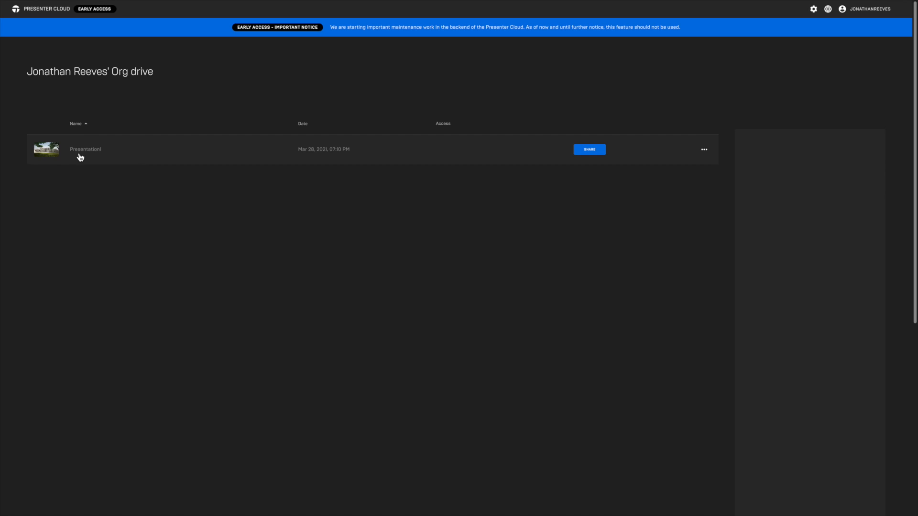
{"action": "left_click", "coordinate": [78, 154]}
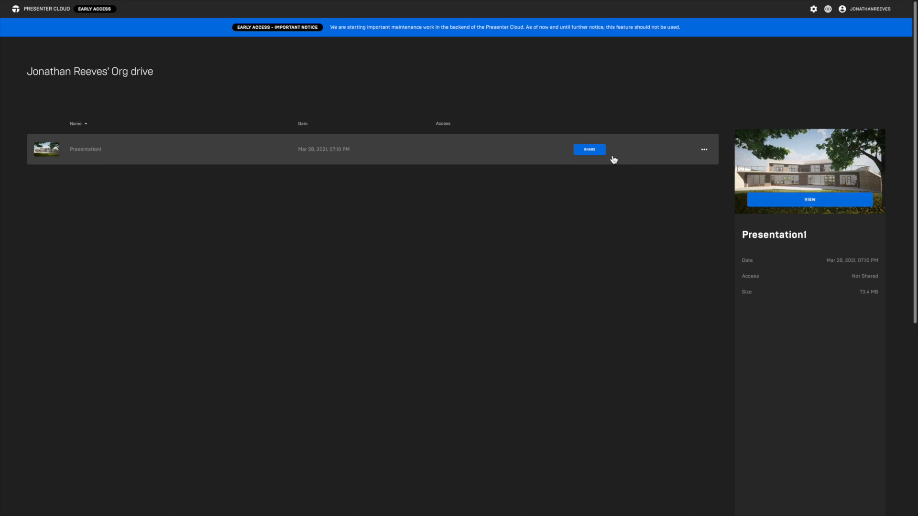
{"action": "left_click", "coordinate": [707, 153]}
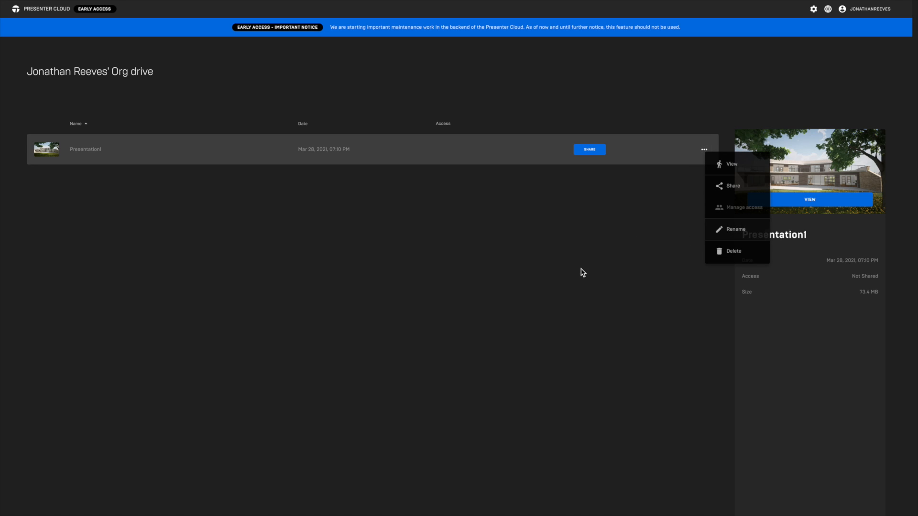
{"action": "left_click", "coordinate": [826, 201]}
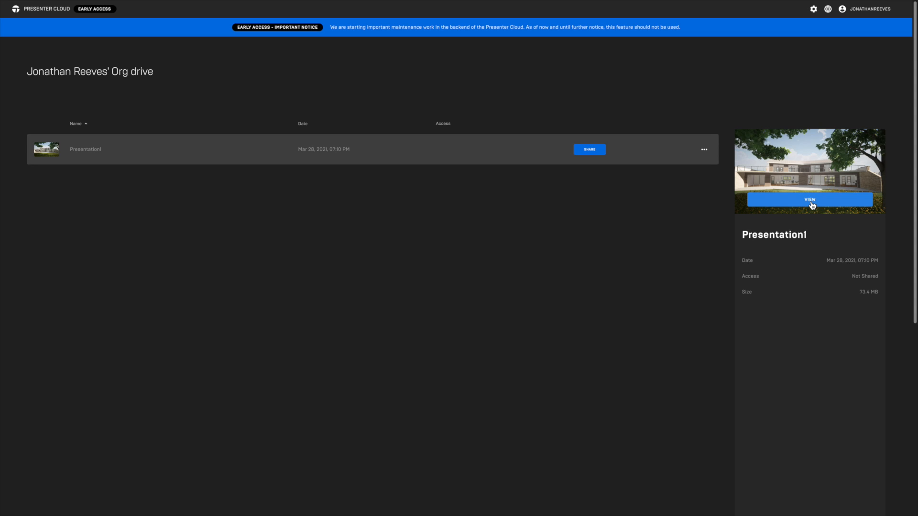
{"action": "left_click", "coordinate": [811, 201]}
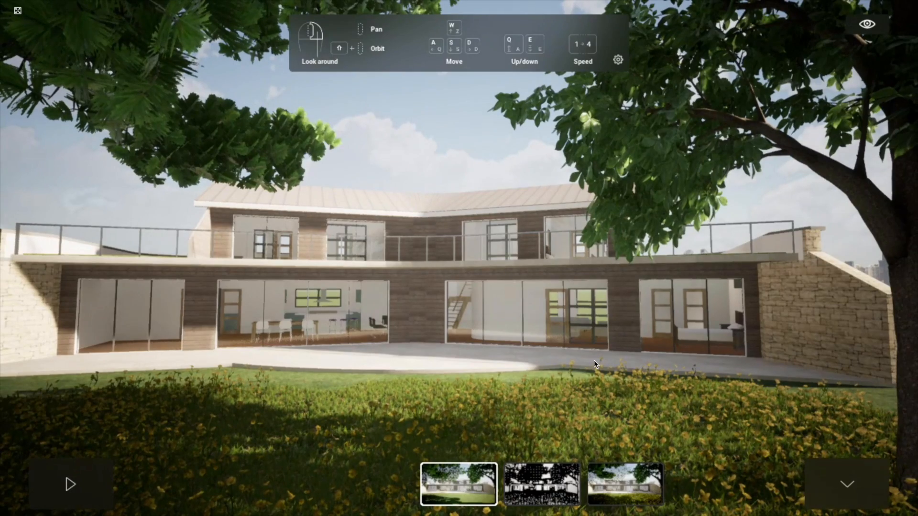
Step: Walk through the garden in the first coloured image, examining both wings of the house and its stone walls
{"action": "right_click_drag", "start_coordinate": [542, 301], "coordinate": [391, 314]}
{"action": "key", "text": "s"}
{"action": "key", "text": "d"}
{"action": "key", "text": "a"}
{"action": "key", "text": "w"}
{"action": "right_click_drag", "start_coordinate": [504, 320], "coordinate": [603, 316]}
{"action": "key", "text": "w"}
{"action": "key", "text": "a"}
{"action": "key", "text": "d"}
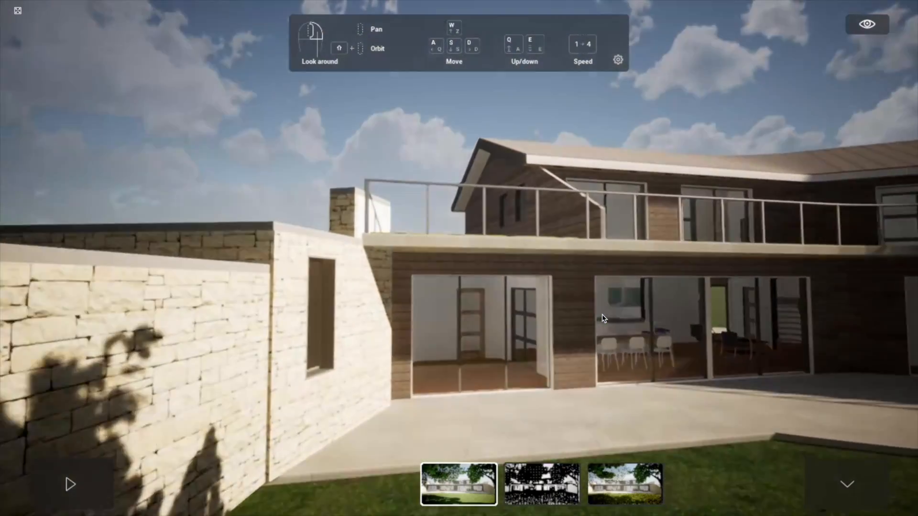
{"action": "key", "text": "s"}
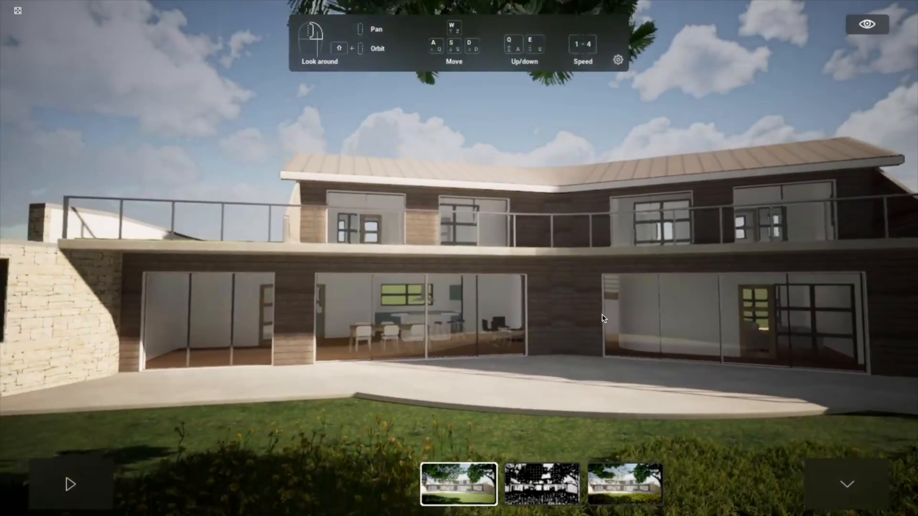
{"action": "key", "text": "w"}
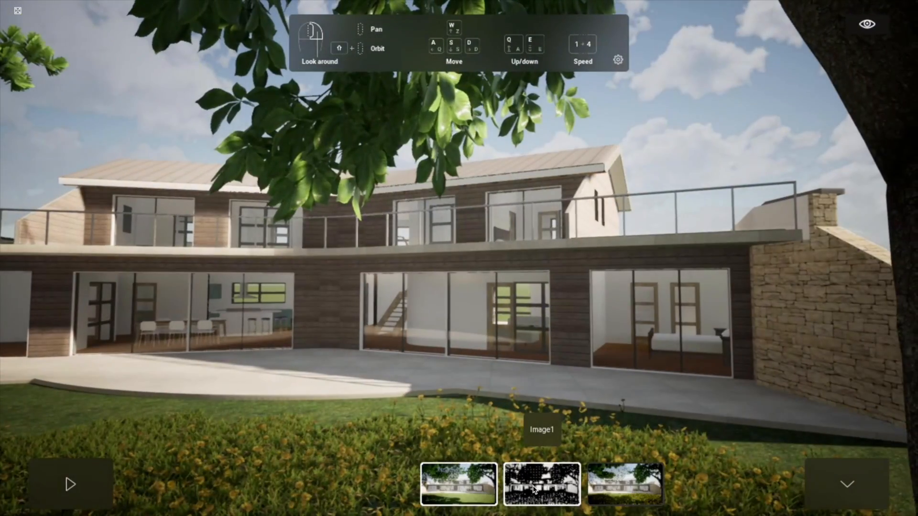
Step: Switch to the black-and-white Image1 and walk past the trees to examine the garden front of the house
{"action": "left_click", "coordinate": [520, 481]}
{"action": "key", "text": "a"}
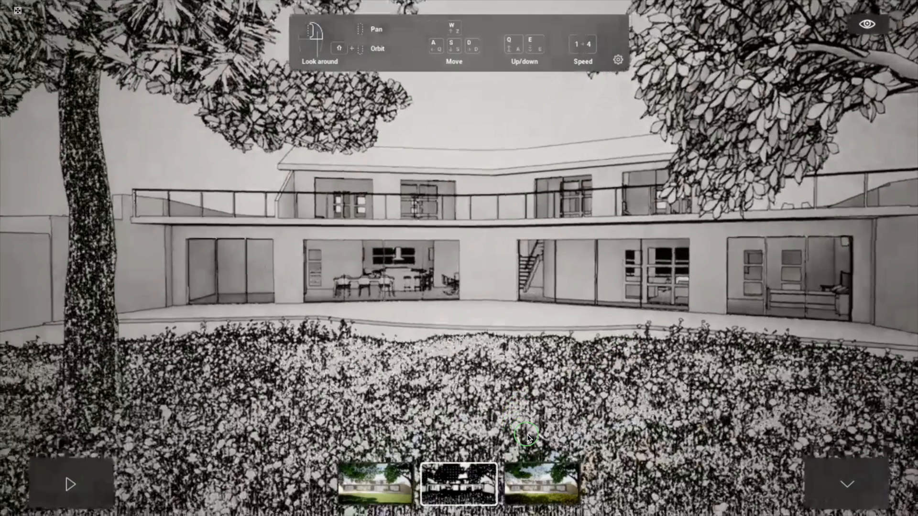
{"action": "key", "text": "a"}
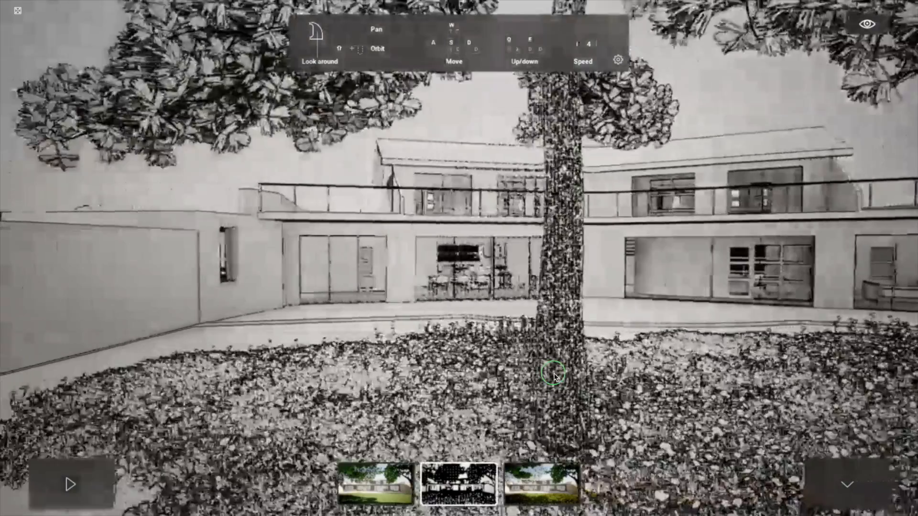
{"action": "key", "text": "a"}
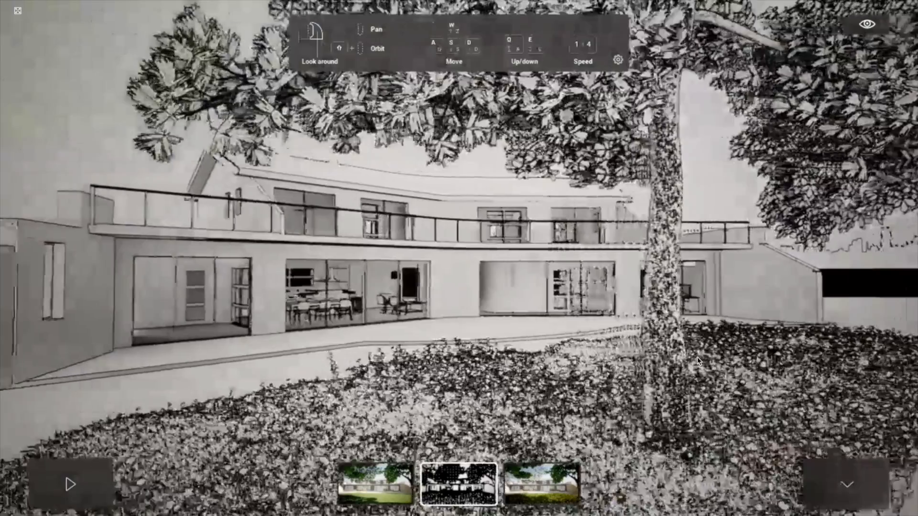
{"action": "key", "text": "w"}
{"action": "key", "text": "s"}
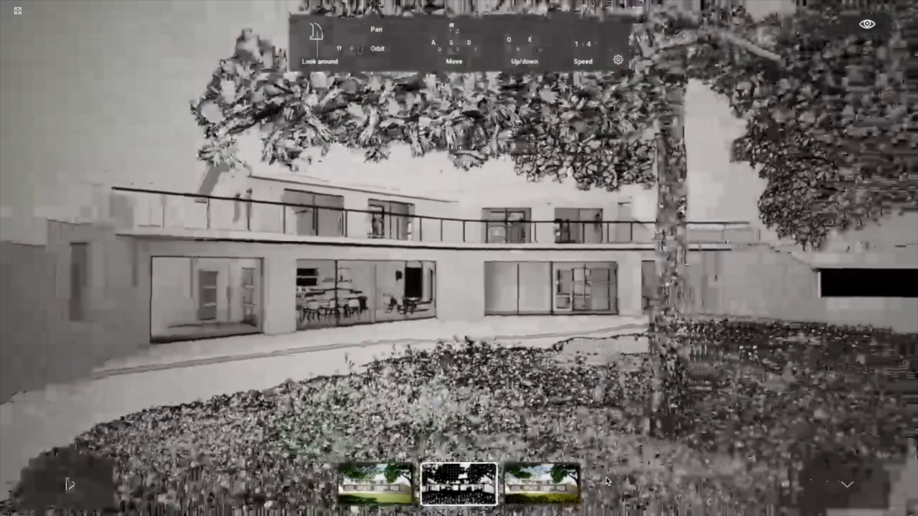
{"action": "key", "text": "d"}
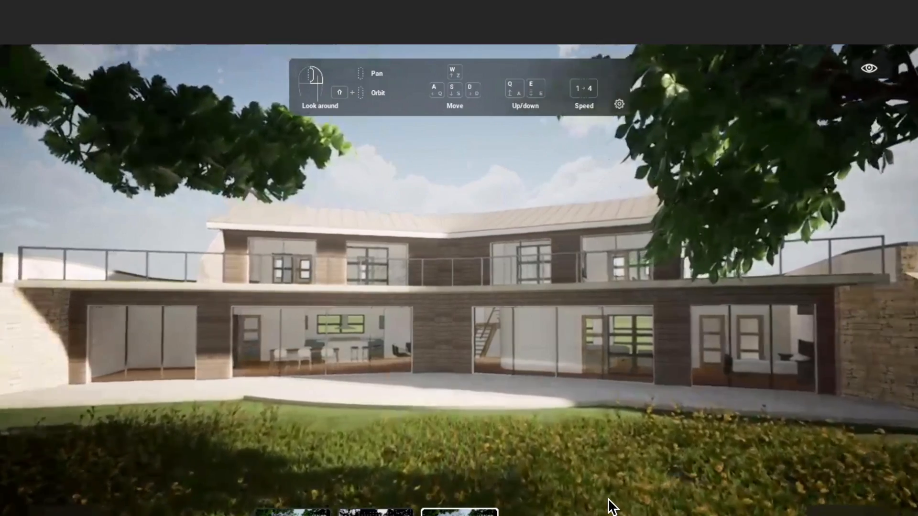
{"action": "key", "text": "w"}
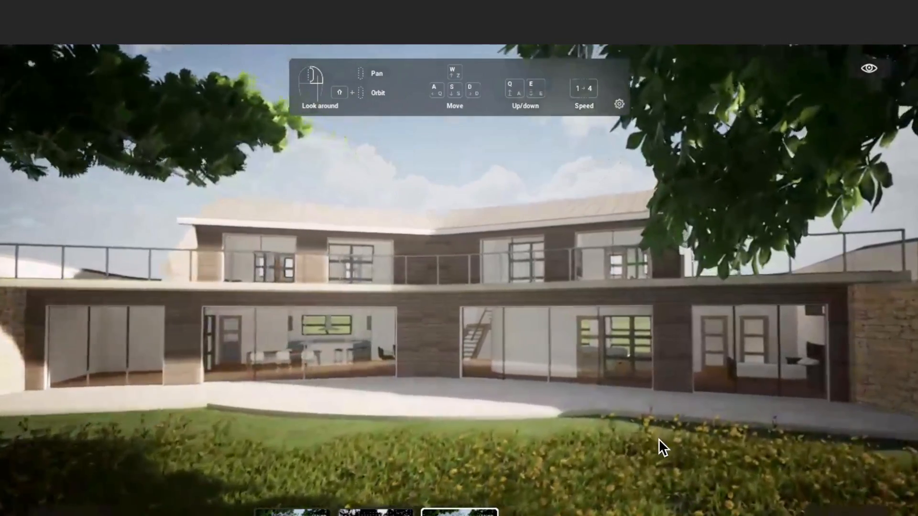
Step: View the terrace from another angle in the third presentation image and return to the first image
{"action": "left_click", "coordinate": [720, 406]}
{"action": "left_click_drag", "start_coordinate": [721, 405], "coordinate": [865, 421]}
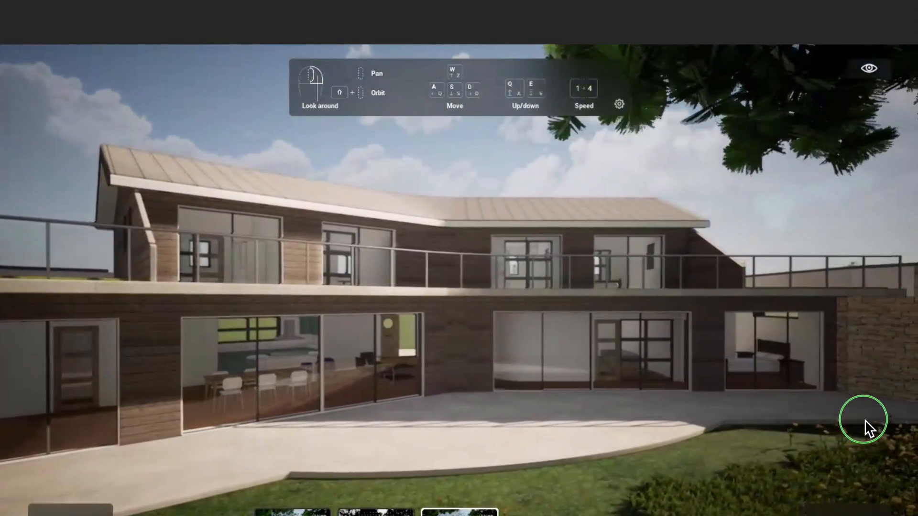
{"action": "left_click", "coordinate": [376, 512]}
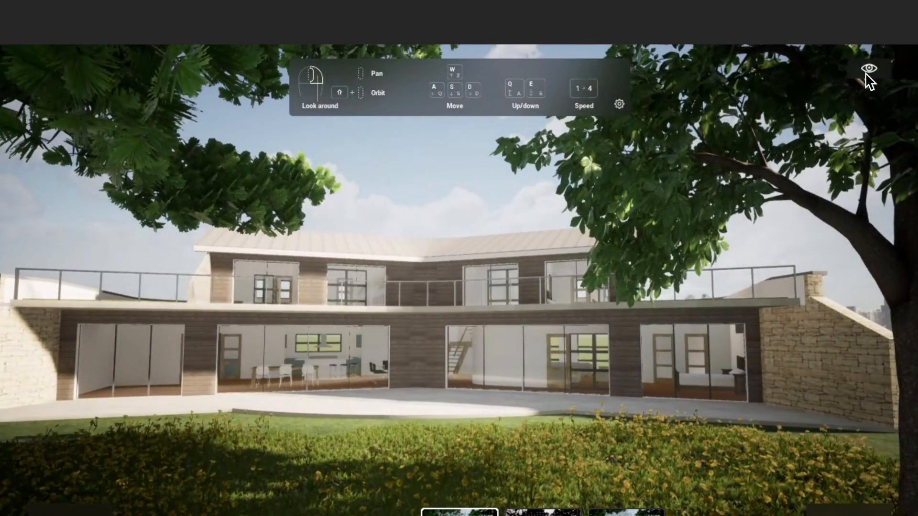
Step: Set the presentation's time of day to 07:28 for the first exterior image
{"action": "left_click", "coordinate": [868, 71]}
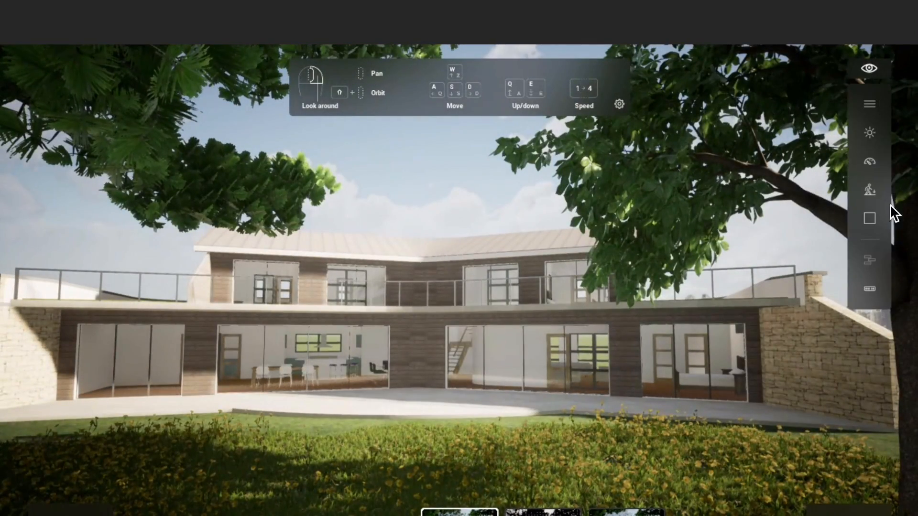
{"action": "left_click", "coordinate": [873, 131]}
{"action": "left_click", "coordinate": [810, 212]}
{"action": "left_click_drag", "start_coordinate": [811, 210], "coordinate": [810, 171]}
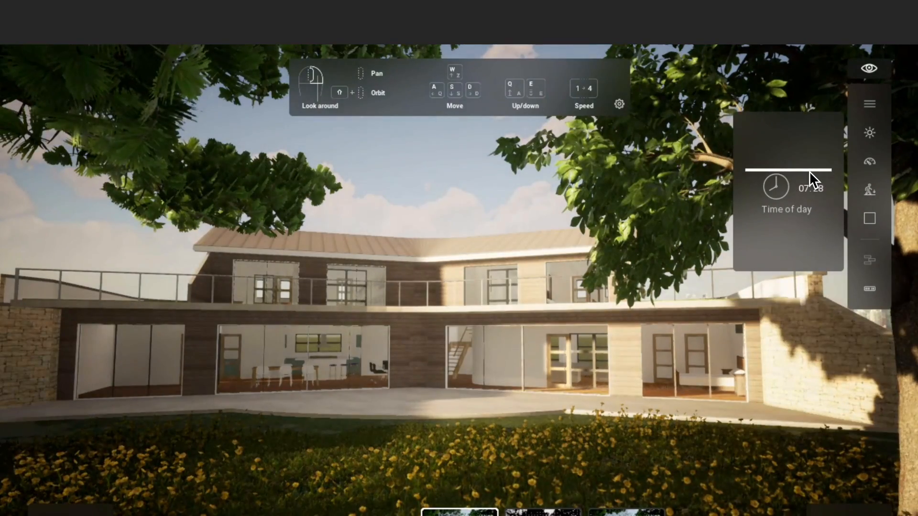
{"action": "left_click", "coordinate": [594, 354]}
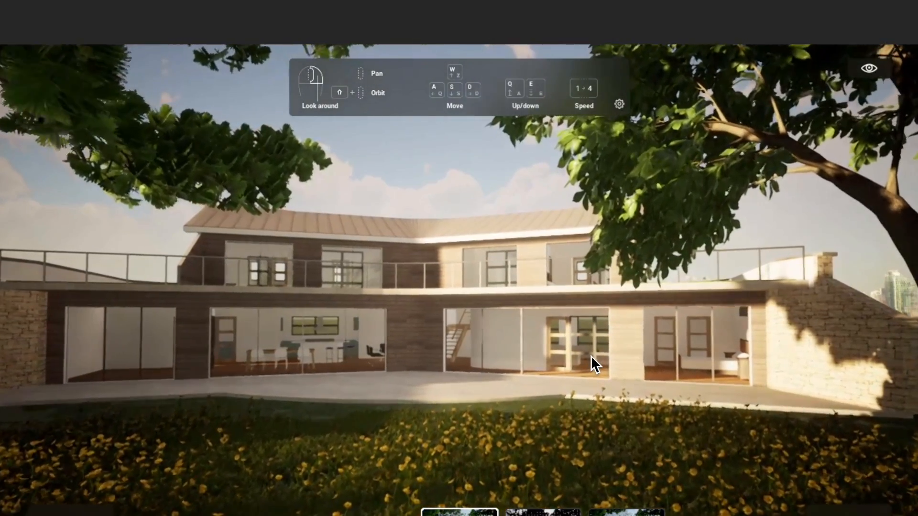
Step: Walk across the terrace and into the house to view the kitchen island and dining area
{"action": "key", "text": "w"}
{"action": "key", "text": "d"}
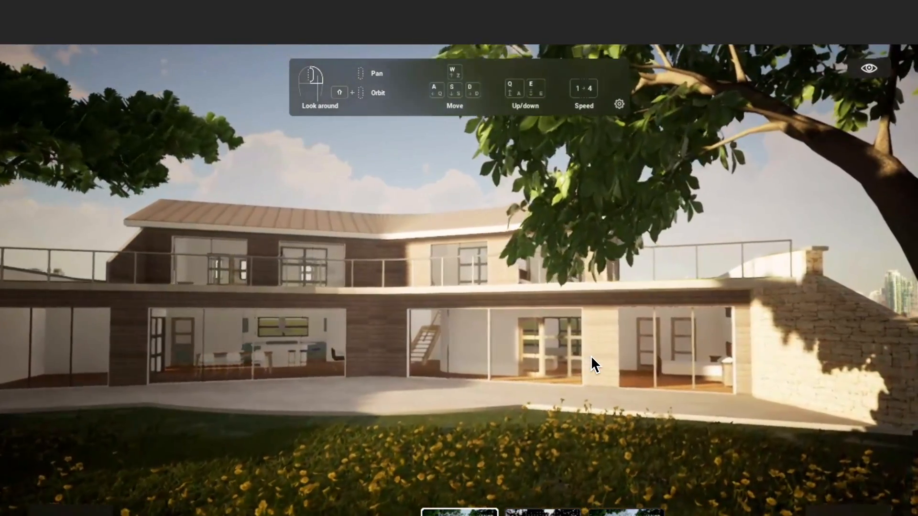
{"action": "key", "text": "w"}
{"action": "key", "text": "d"}
{"action": "right_click_drag", "start_coordinate": [604, 326], "coordinate": [535, 349]}
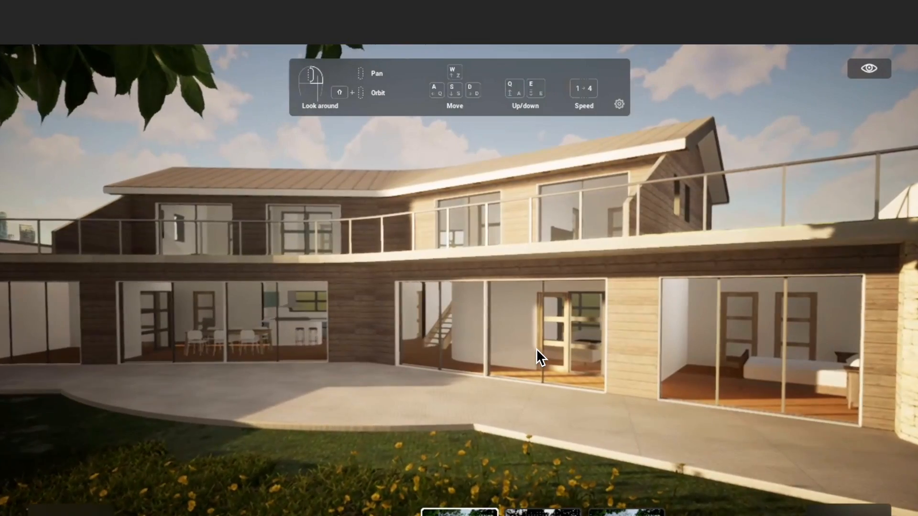
{"action": "key", "text": "w"}
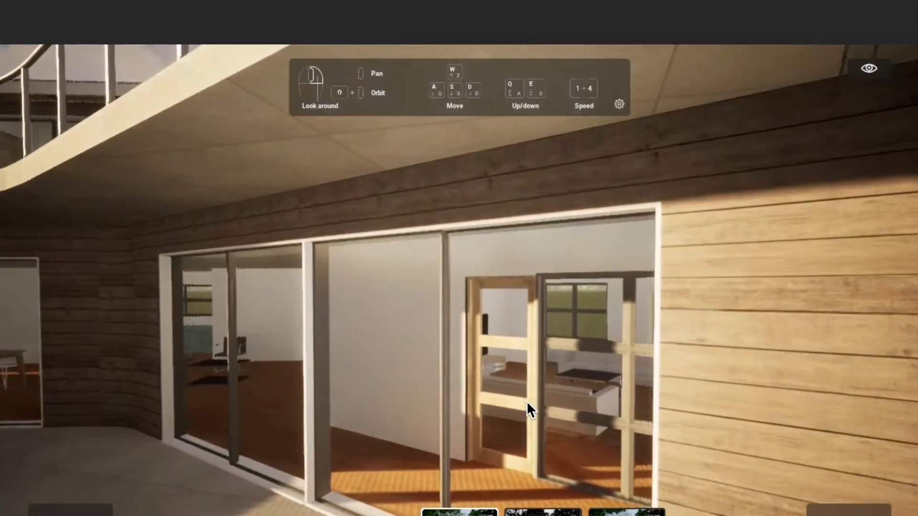
{"action": "right_click_drag", "start_coordinate": [526, 400], "coordinate": [48, 415]}
{"action": "key", "text": "w"}
{"action": "key", "text": "w"}
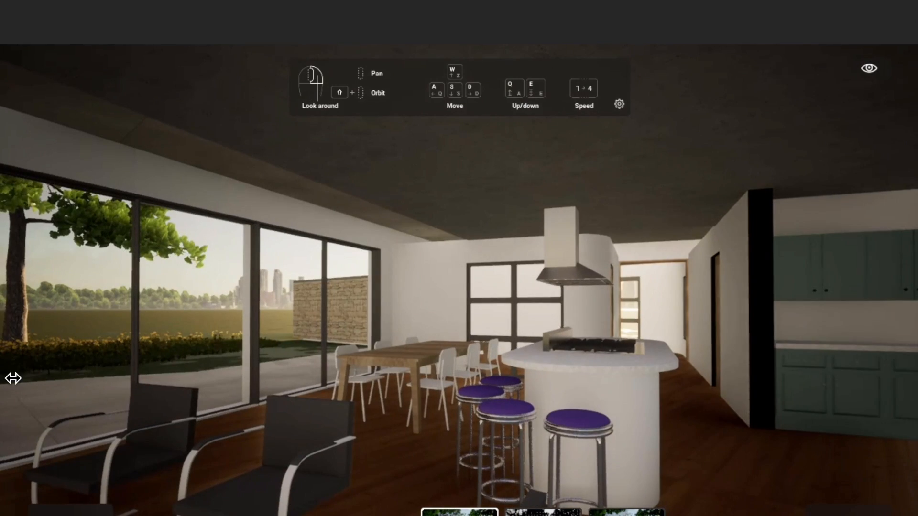
Step: Change the time of day so that sunlight falls on the far wall of the kitchen and dining area
{"action": "left_click", "coordinate": [870, 71]}
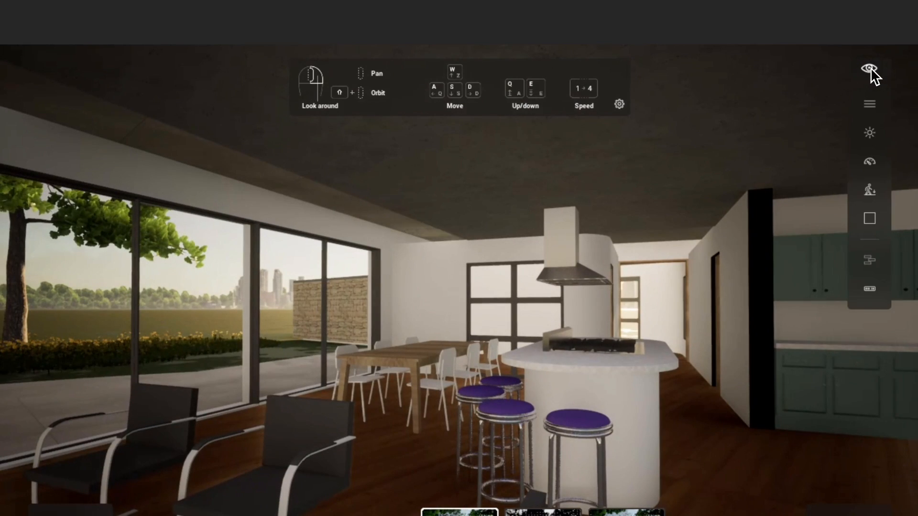
{"action": "left_click", "coordinate": [870, 135]}
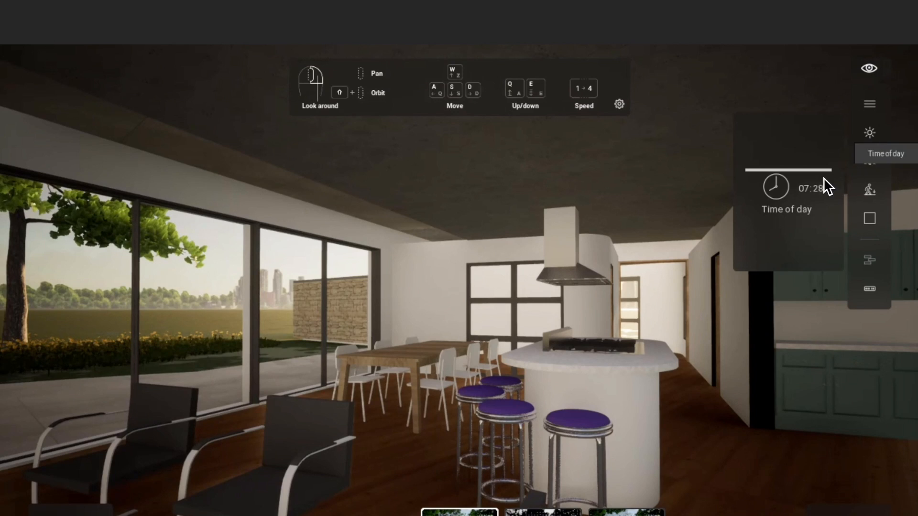
{"action": "left_click_drag", "start_coordinate": [771, 168], "coordinate": [771, 234]}
{"action": "left_click", "coordinate": [594, 228]}
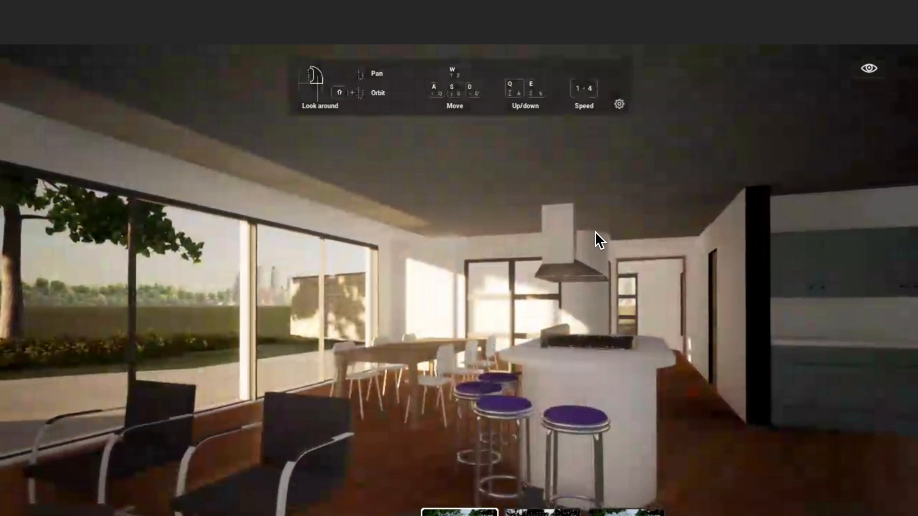
Step: Move around the sunlit kitchen and turn towards the large windows to examine the interior lighting
{"action": "key", "text": "a"}
{"action": "key", "text": "s"}
{"action": "key", "text": "d"}
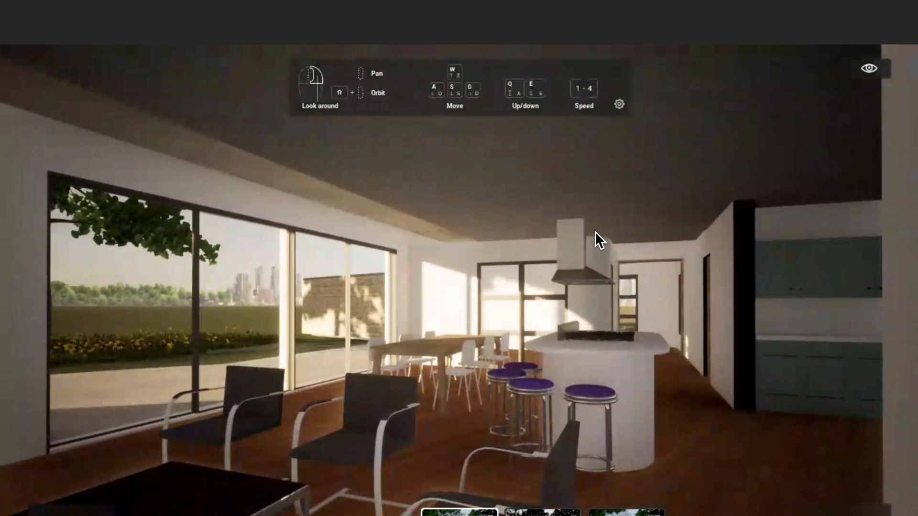
{"action": "key", "text": "a"}
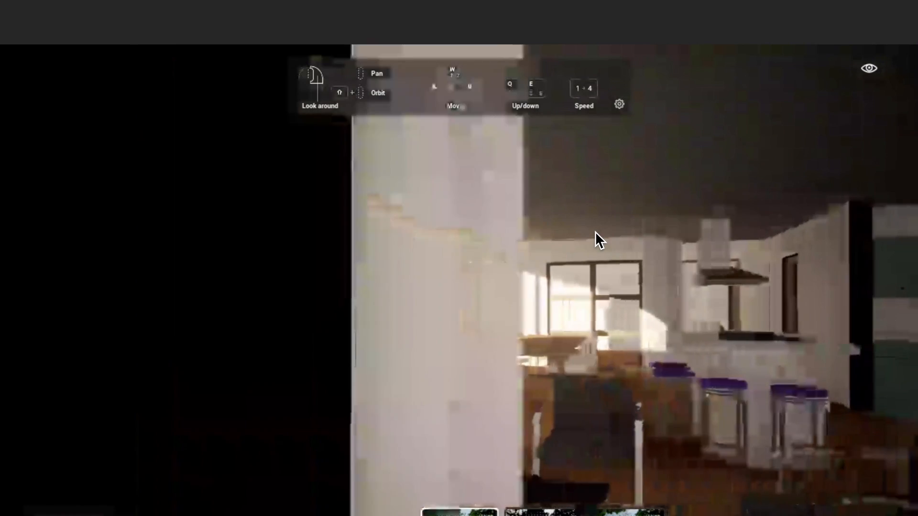
{"action": "key", "text": "d"}
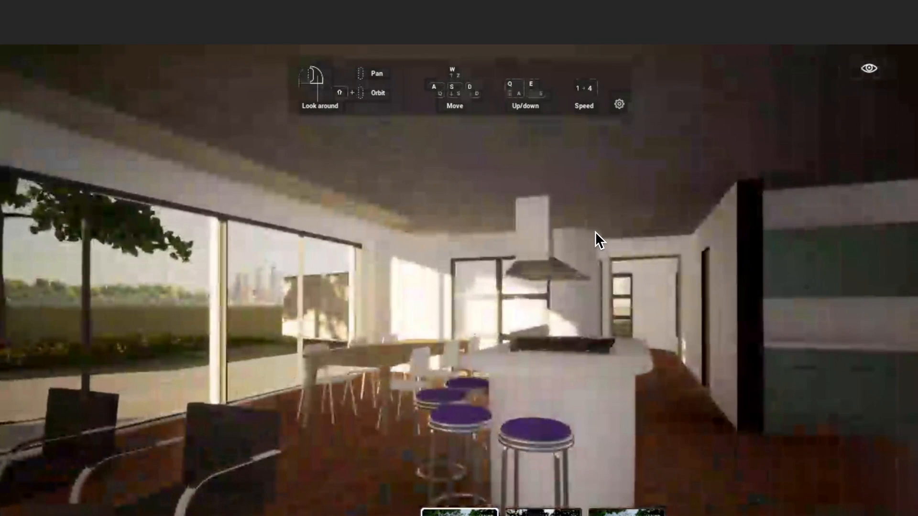
{"action": "key", "text": "w"}
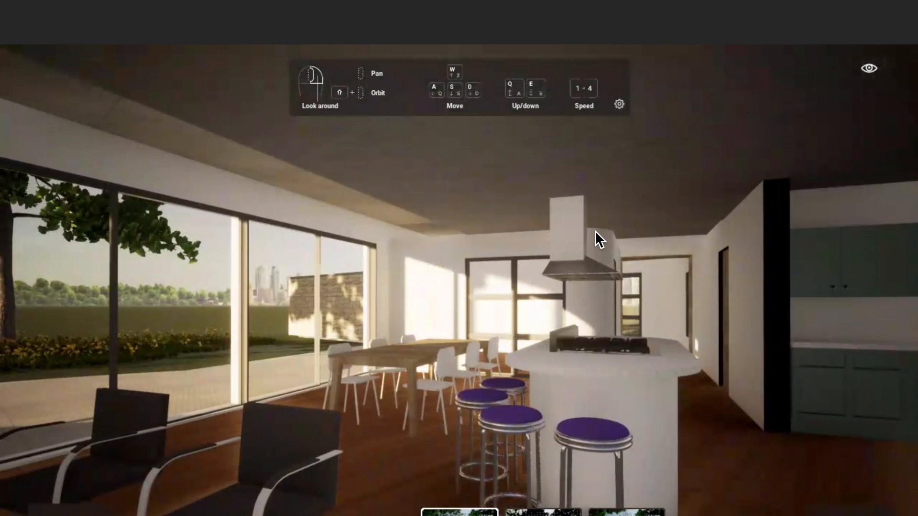
{"action": "left_click_drag", "start_coordinate": [596, 231], "coordinate": [506, 235]}
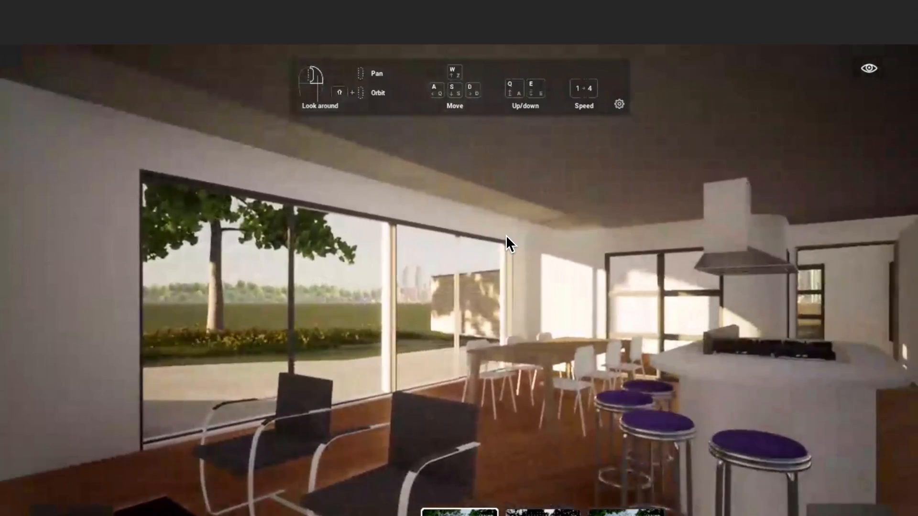